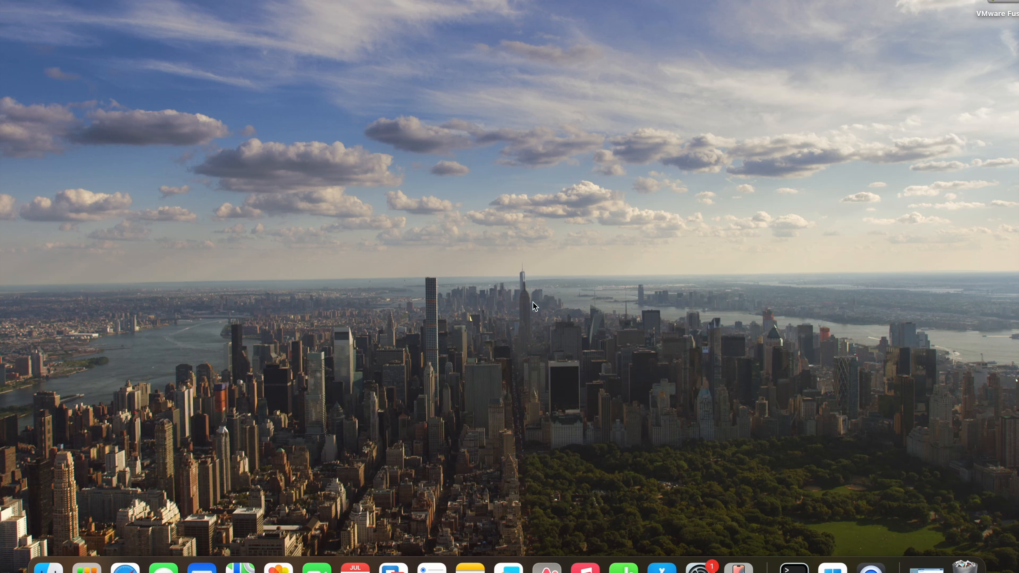
Step: Restore the minimised Arc browser window showing the Azure portal and expand it
{"action": "left_click", "coordinate": [547, 568]}
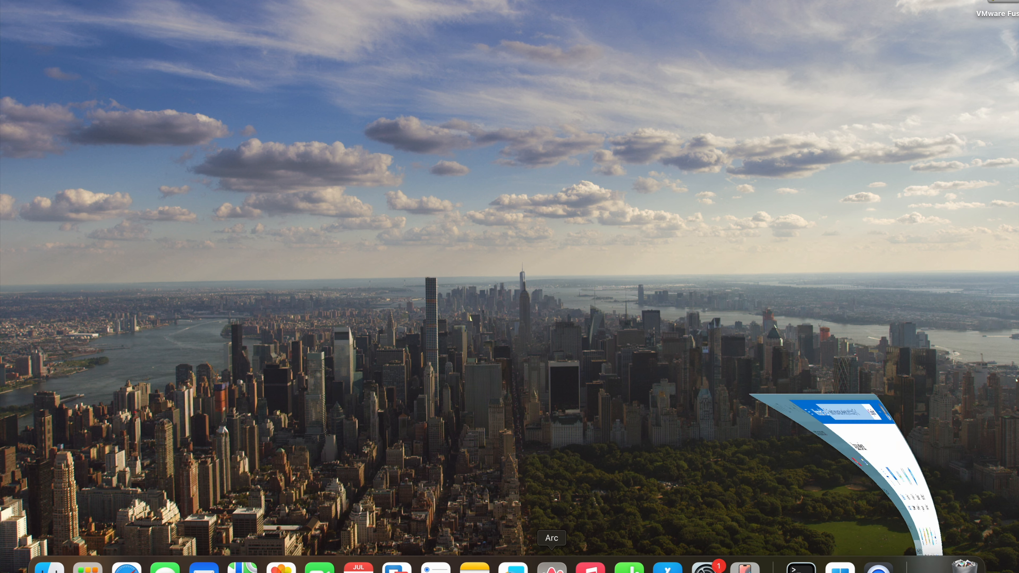
{"action": "left_click", "coordinate": [74, 0]}
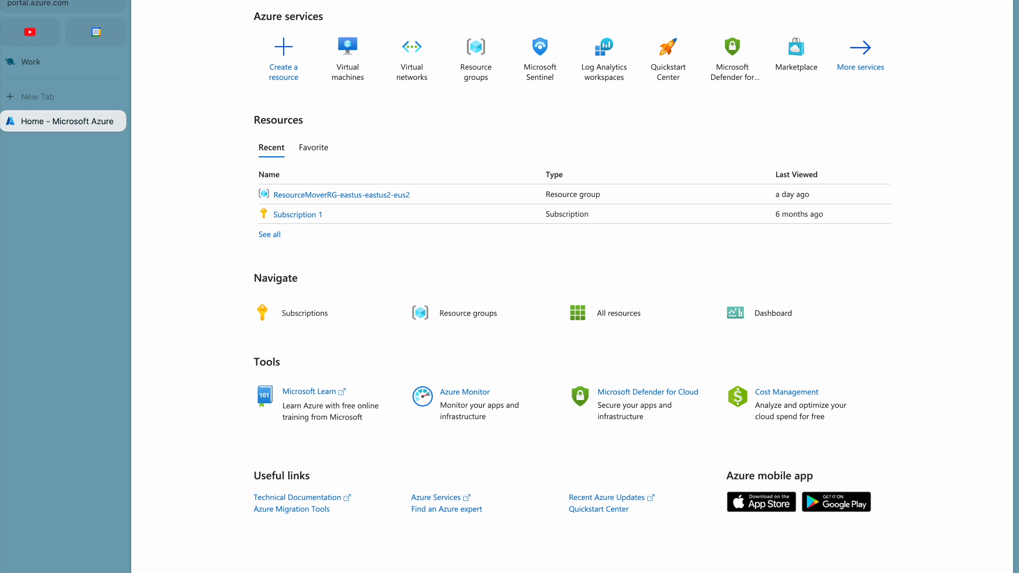
Step: Search the portal for 'resource' and open Resource groups, listing NetworkWatcherRG and ResourceMoverRG
{"action": "left_click", "coordinate": [550, 0]}
{"action": "type", "text": "rs"}
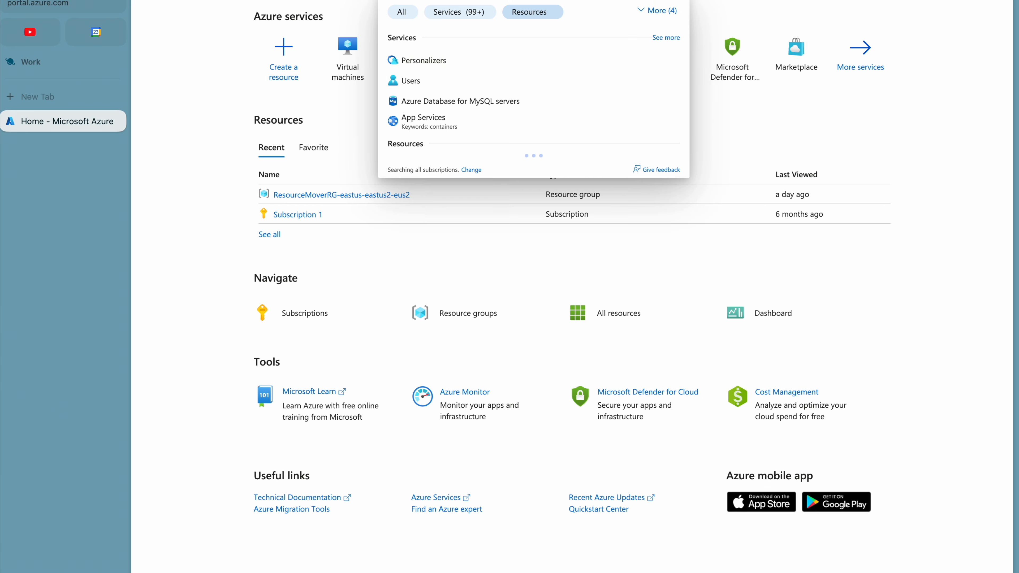
{"action": "key", "text": "BackSpace"}
{"action": "key", "text": "BackSpace"}
{"action": "type", "text": "resource"}
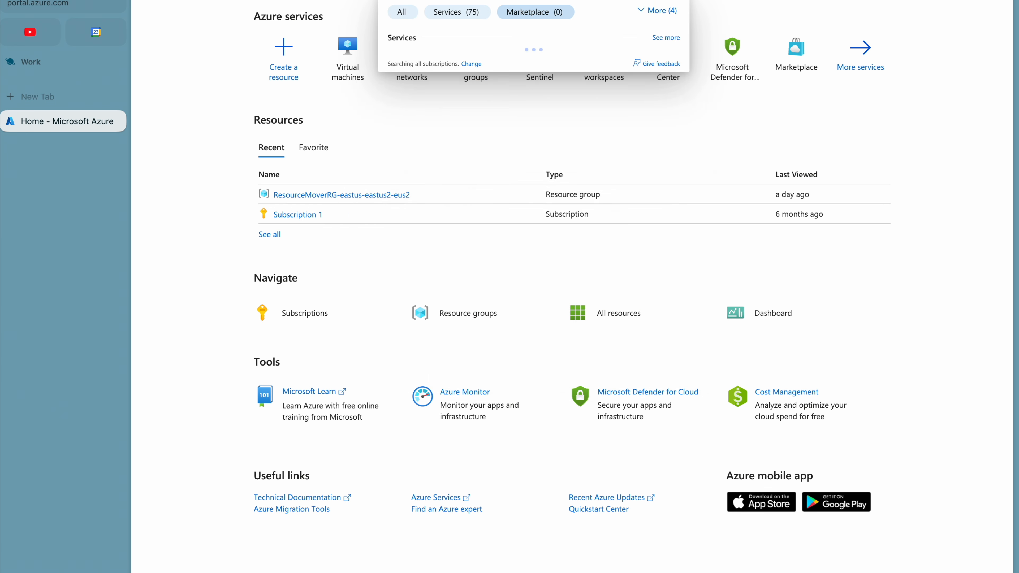
{"action": "left_click", "coordinate": [502, 59]}
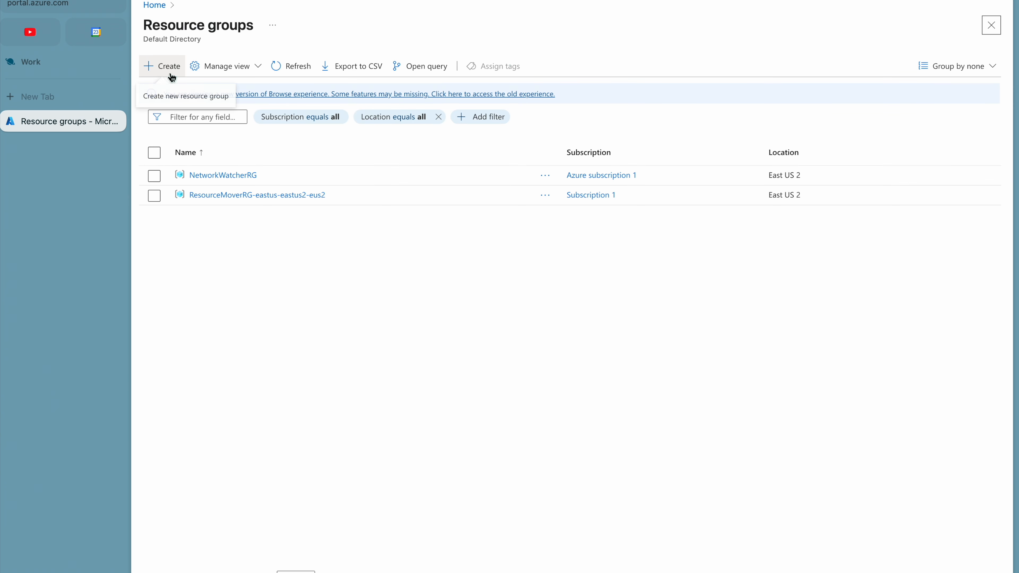
Step: Create resource group NW-Group in Azure subscription 1, East US 2, with no tags
{"action": "left_click", "coordinate": [171, 67]}
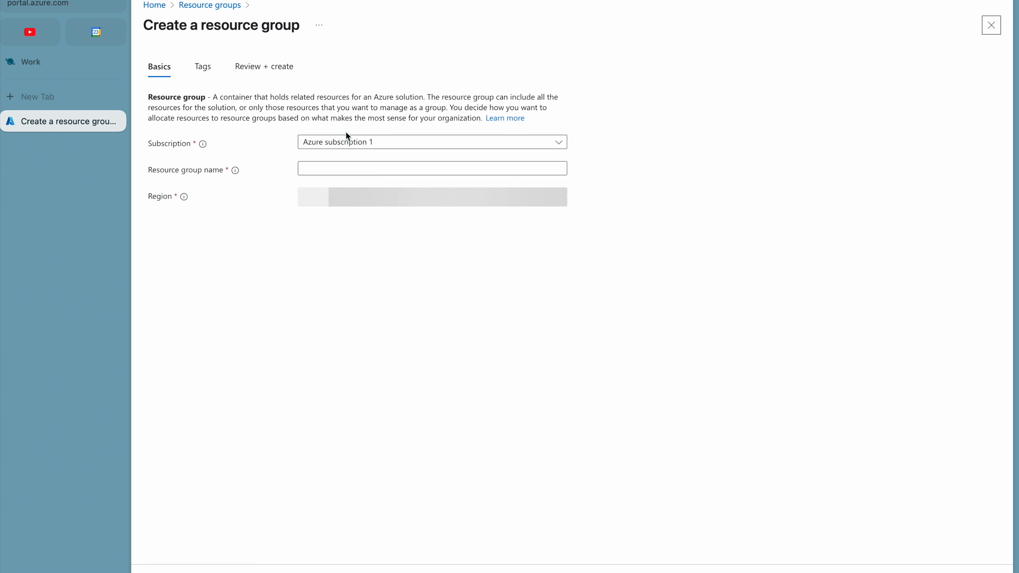
{"action": "left_click", "coordinate": [353, 141]}
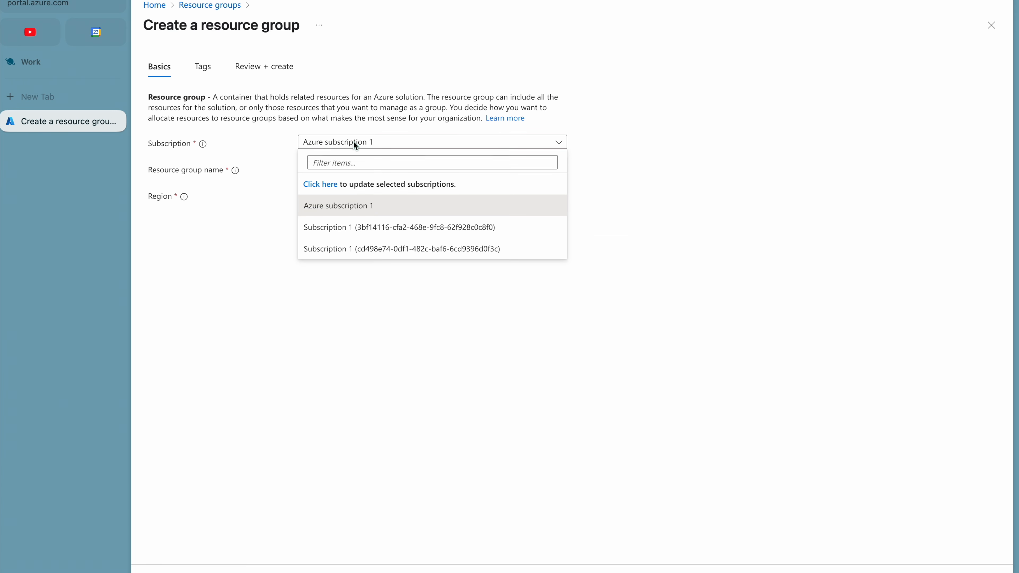
{"action": "left_click", "coordinate": [326, 205]}
{"action": "left_click", "coordinate": [322, 172]}
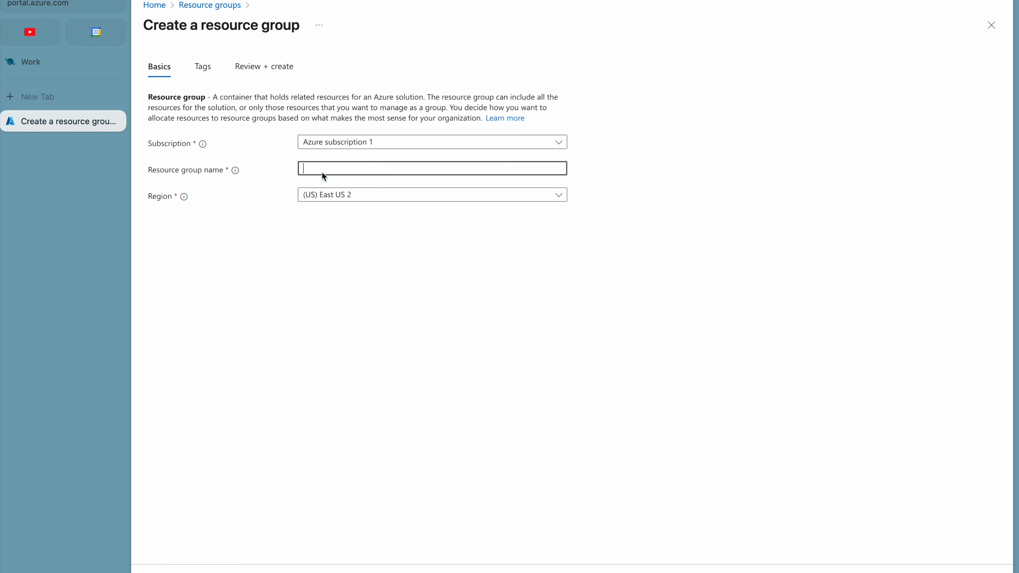
{"action": "type", "text": "NW-Group"}
{"action": "left_click", "coordinate": [244, 572]}
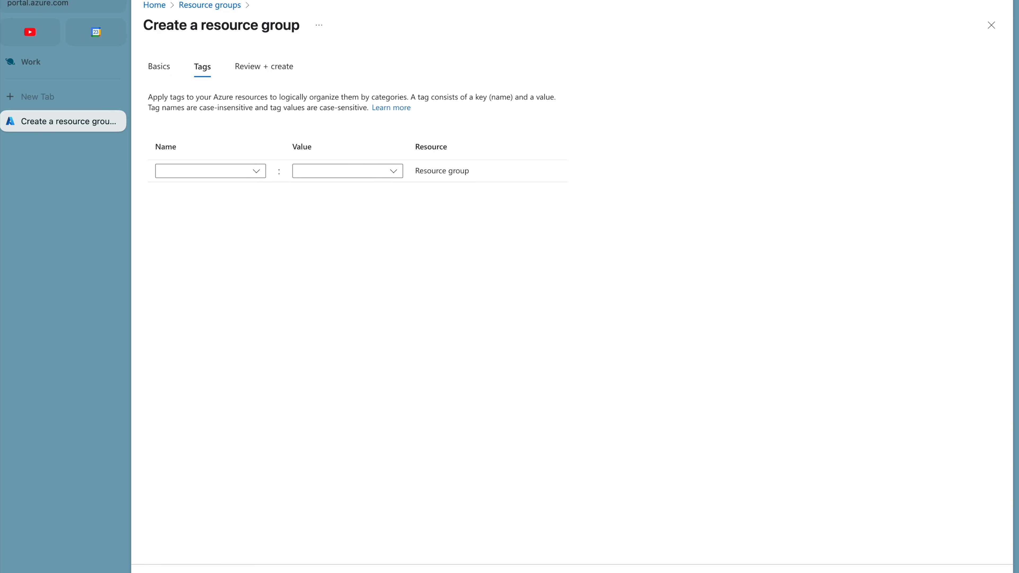
{"action": "left_click", "coordinate": [244, 572]}
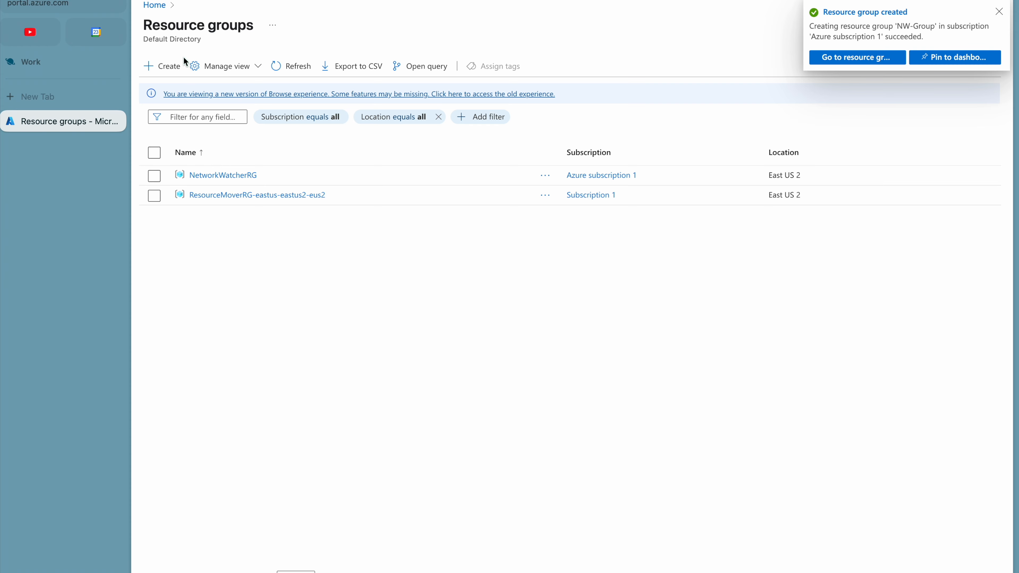
{"action": "left_click", "coordinate": [521, 1]}
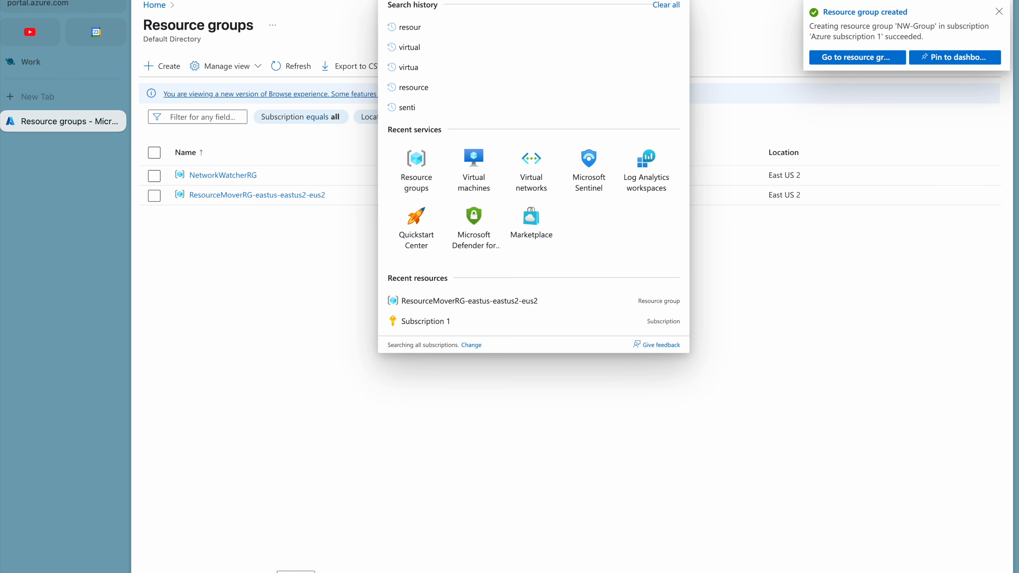
Step: Find Virtual networks via a 'virtual' search and start a new virtual network in NW-Group
{"action": "type", "text": "virtual"}
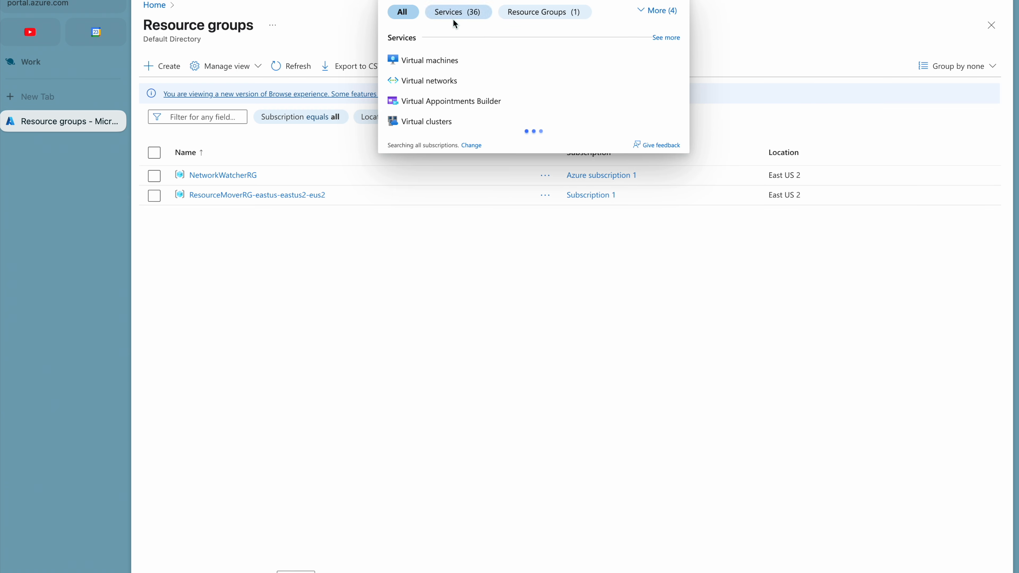
{"action": "left_click", "coordinate": [454, 79]}
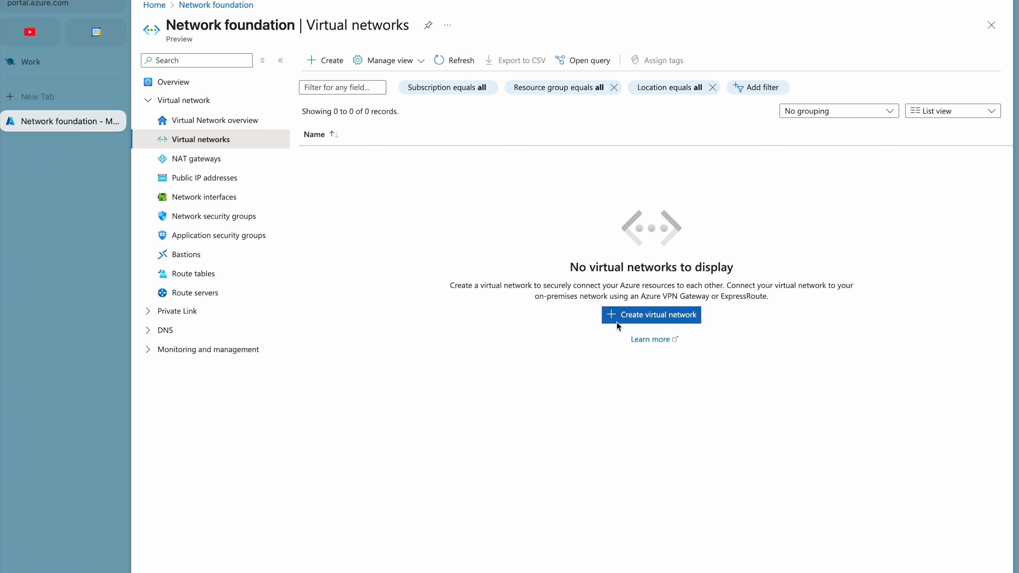
{"action": "left_click", "coordinate": [616, 322]}
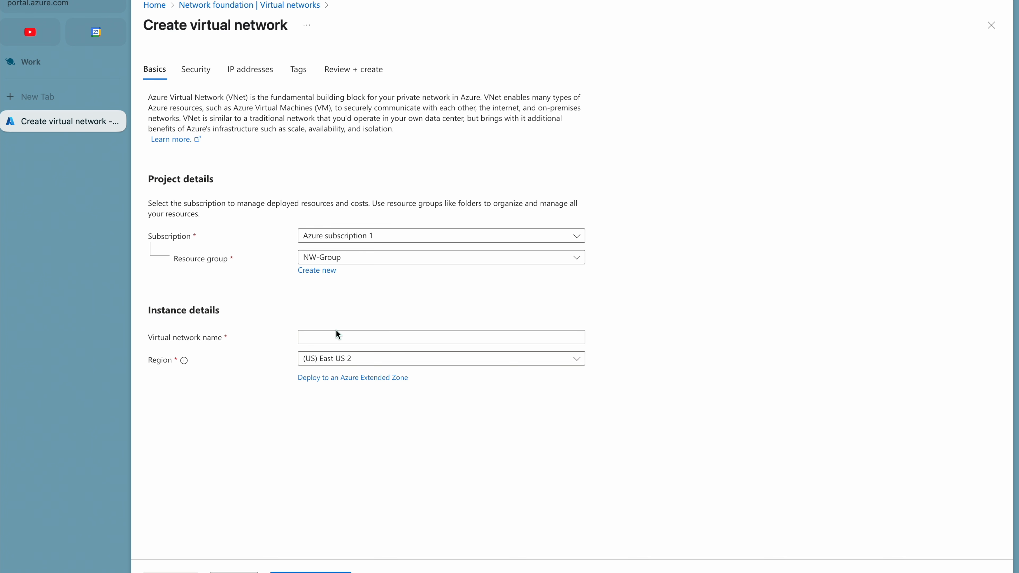
Step: Deploy virtual network Vnet-Group-SOC with default 10.0.0.0/16 address space, subnet and no tags
{"action": "left_click", "coordinate": [331, 335]}
{"action": "type", "text": "Vnet-Group"}
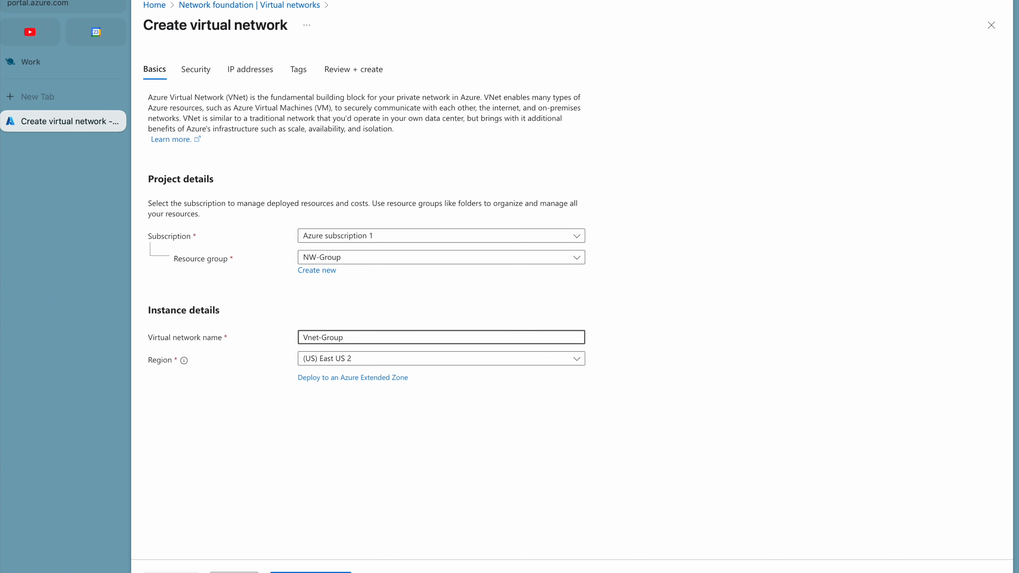
{"action": "type", "text": "-SOC"}
{"action": "left_click", "coordinate": [234, 569]}
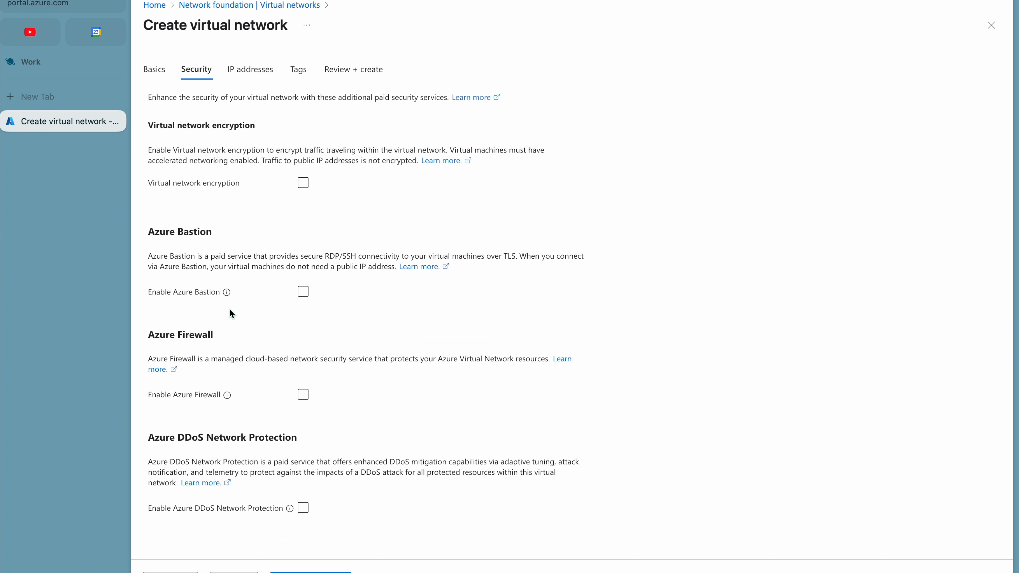
{"action": "left_click", "coordinate": [234, 569]}
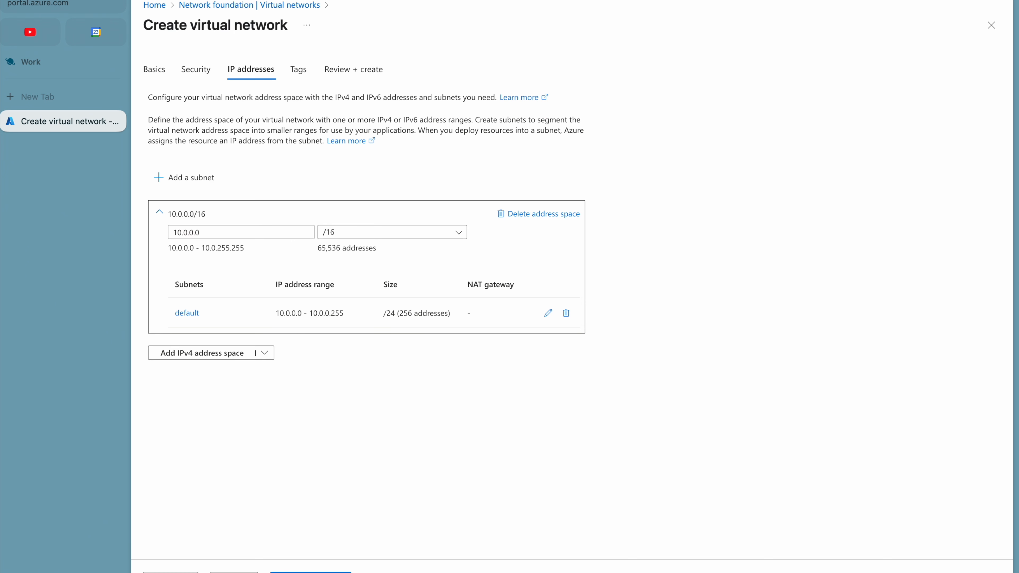
{"action": "left_click", "coordinate": [235, 569]}
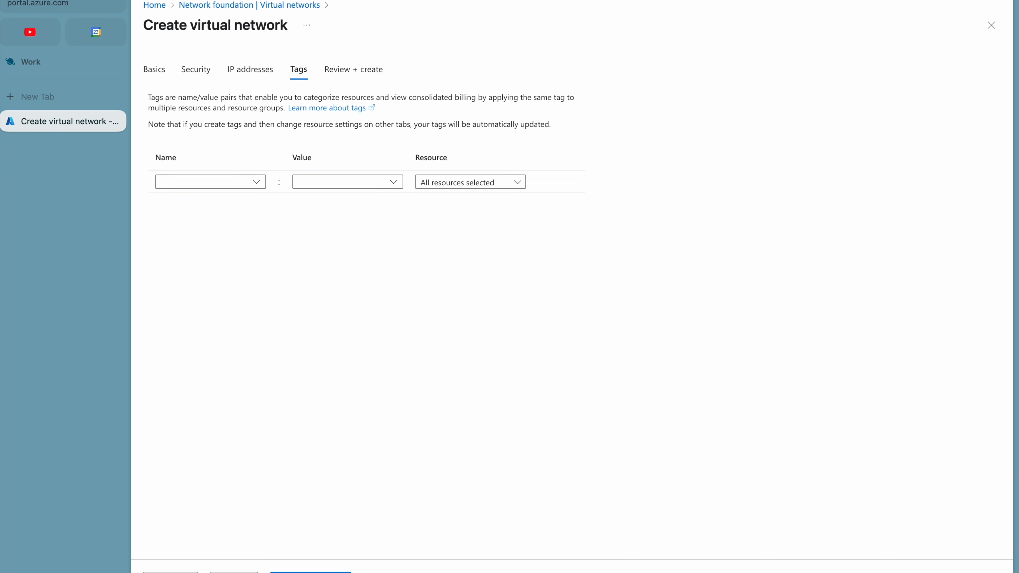
{"action": "left_click", "coordinate": [234, 569]}
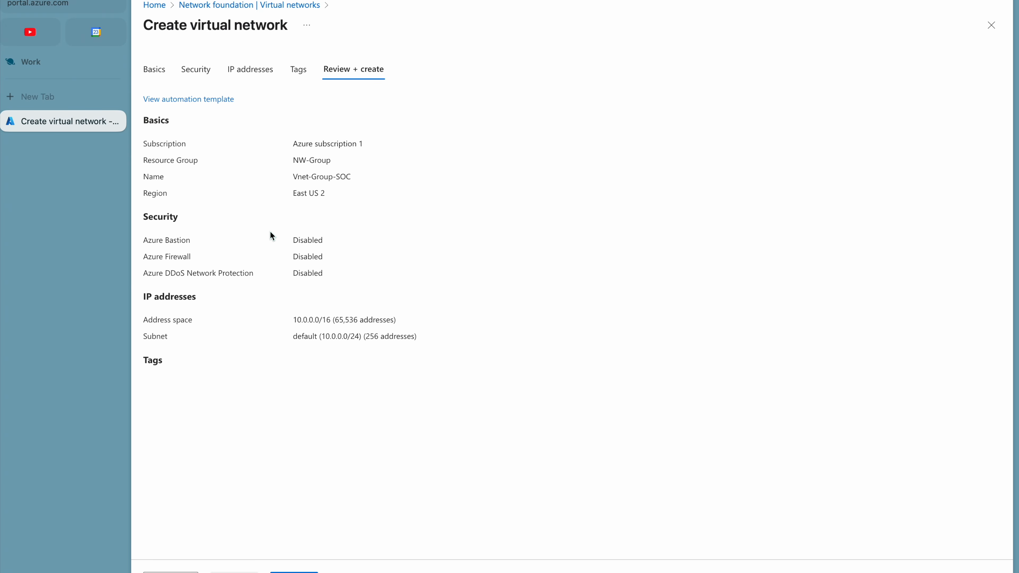
{"action": "left_click", "coordinate": [297, 570]}
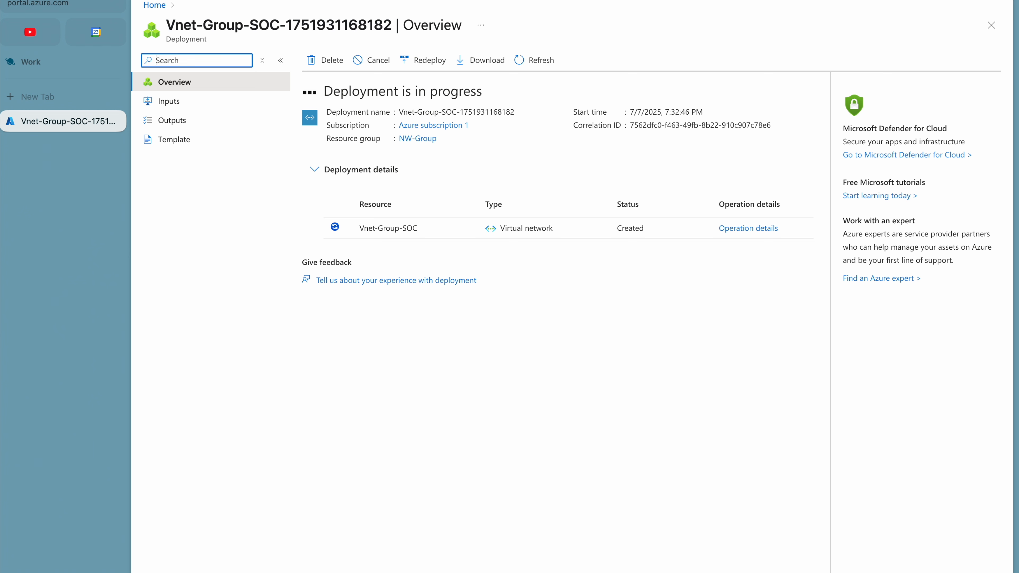
Step: Search 'virt' and open the Virtual machines page, which lists no machines yet
{"action": "left_click", "coordinate": [533, 0]}
{"action": "type", "text": "virt"}
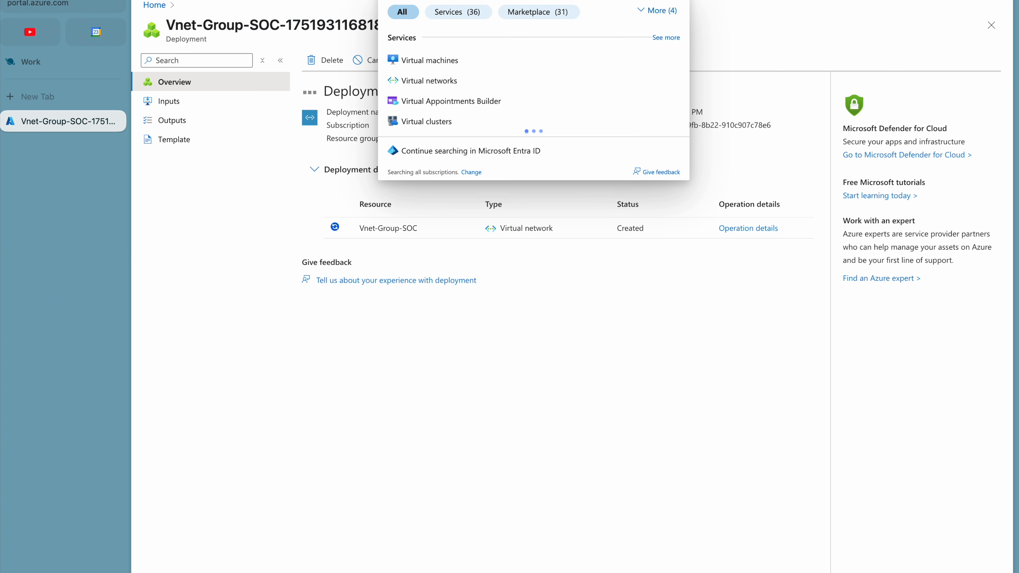
{"action": "left_click", "coordinate": [415, 57]}
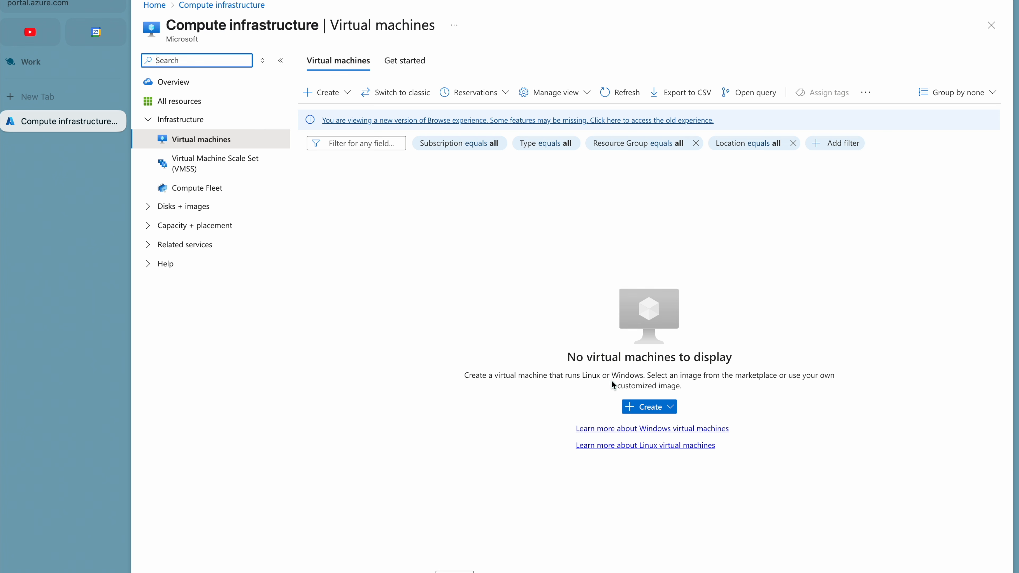
Step: Start a new VM named ErvinPC in Azure subscription 1, NW-Group, region East US 2
{"action": "left_click", "coordinate": [651, 409]}
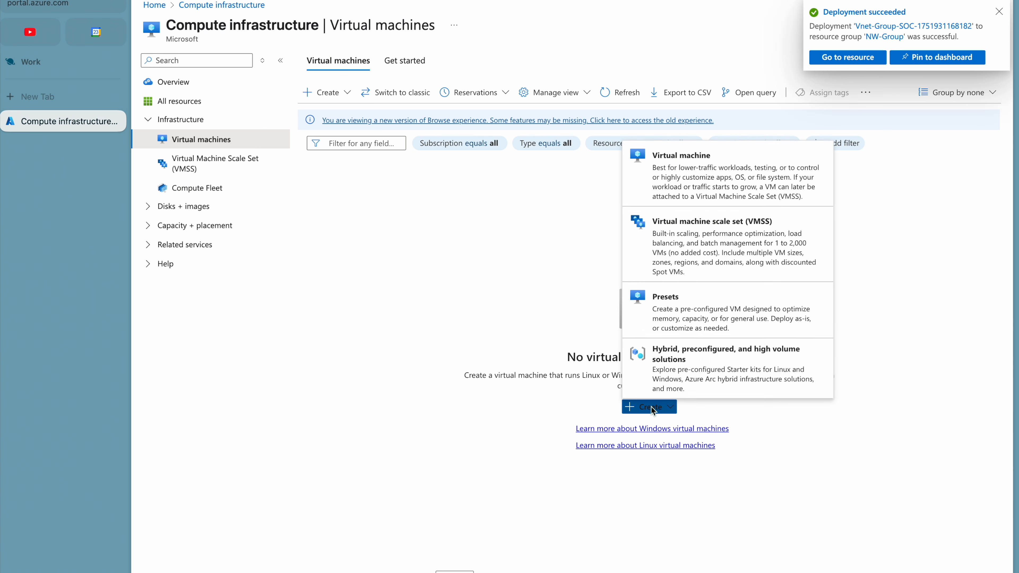
{"action": "left_click", "coordinate": [644, 200]}
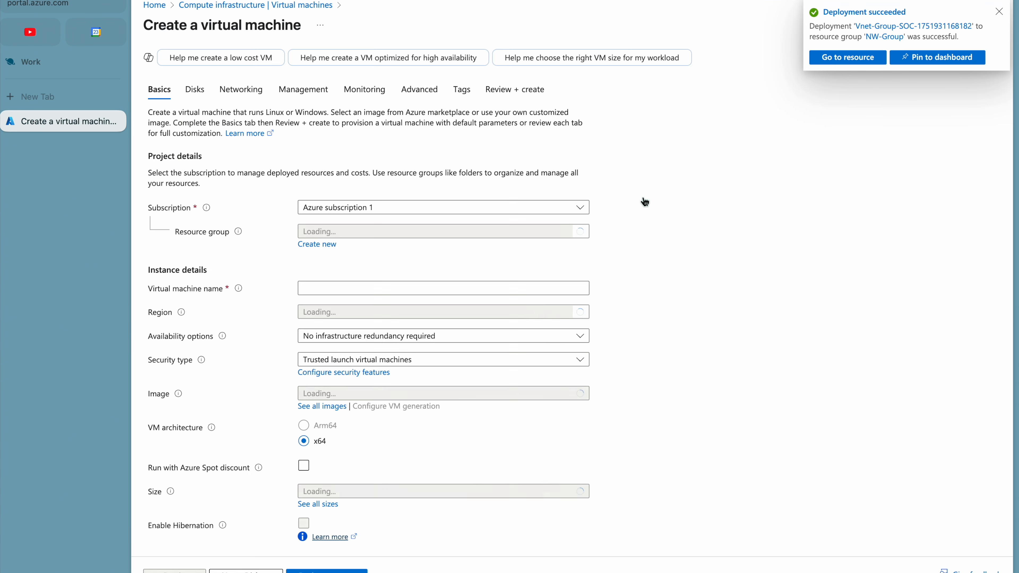
{"action": "left_click", "coordinate": [367, 208]}
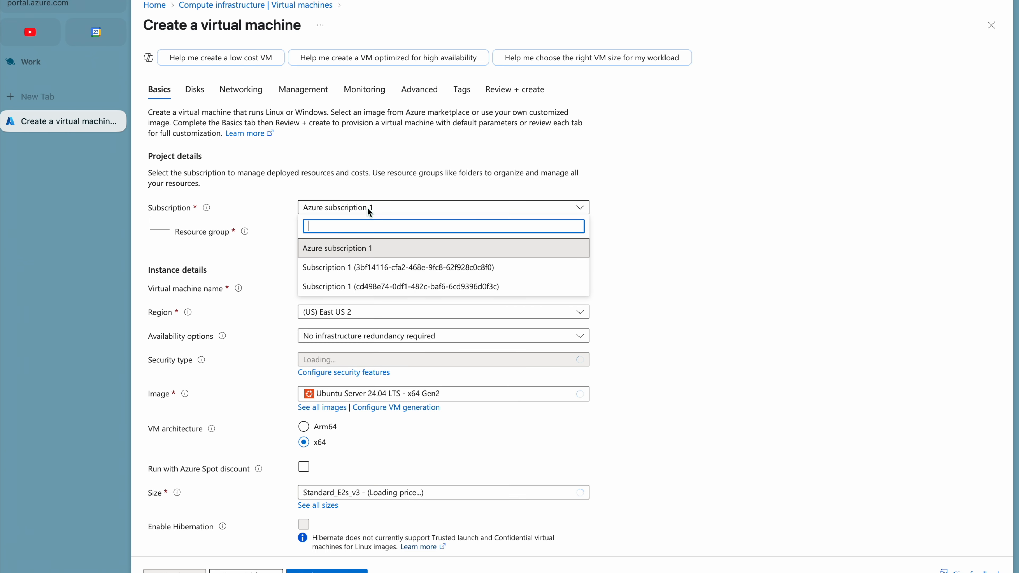
{"action": "left_click", "coordinate": [355, 247]}
{"action": "left_click", "coordinate": [372, 229]}
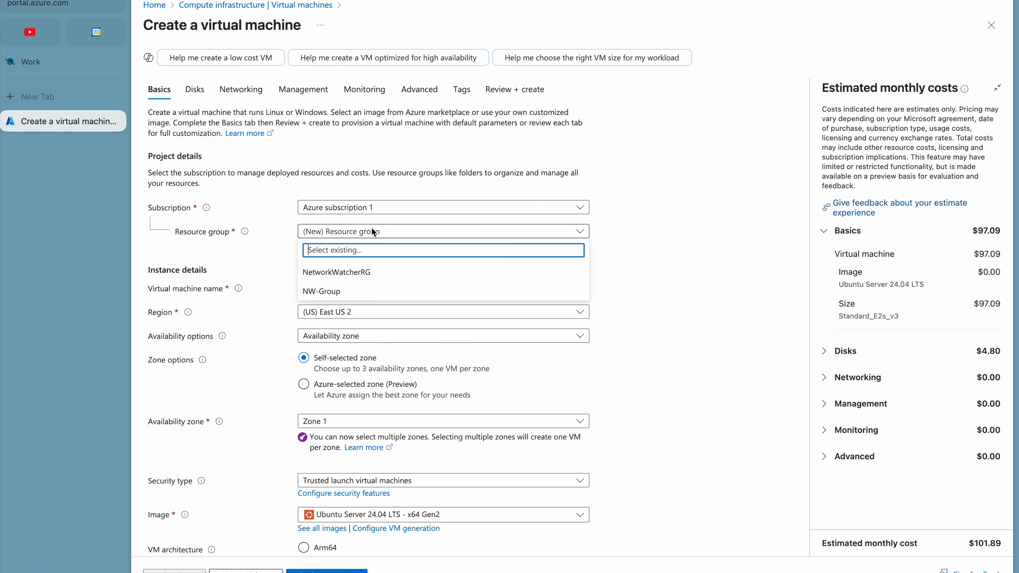
{"action": "left_click", "coordinate": [334, 291]}
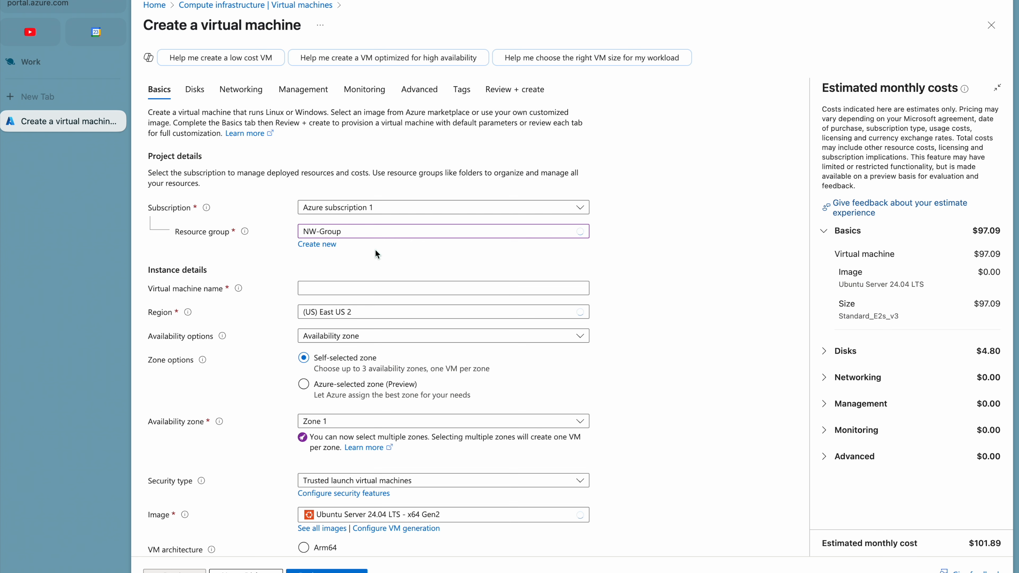
{"action": "left_click", "coordinate": [350, 288]}
{"action": "type", "text": "Ervin"}
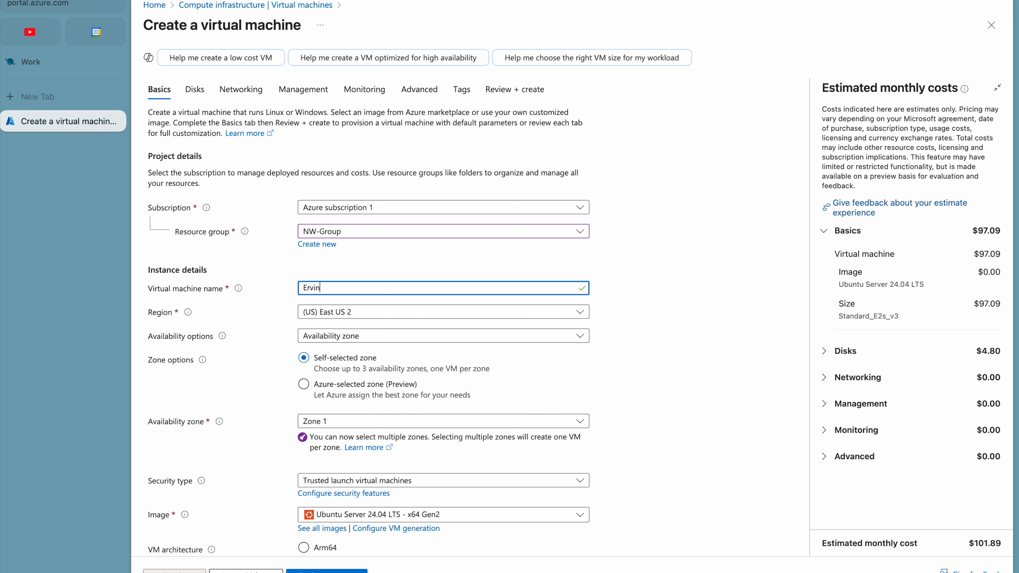
{"action": "type", "text": "Pc"}
{"action": "key", "text": "BackSpace"}
{"action": "type", "text": "C"}
{"action": "left_click", "coordinate": [377, 309]}
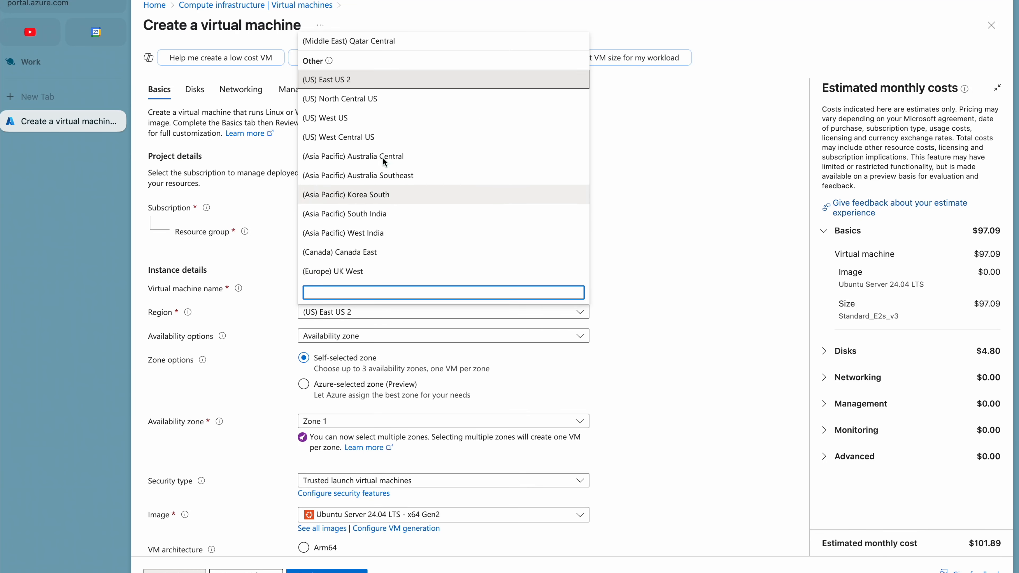
{"action": "left_click", "coordinate": [383, 81]}
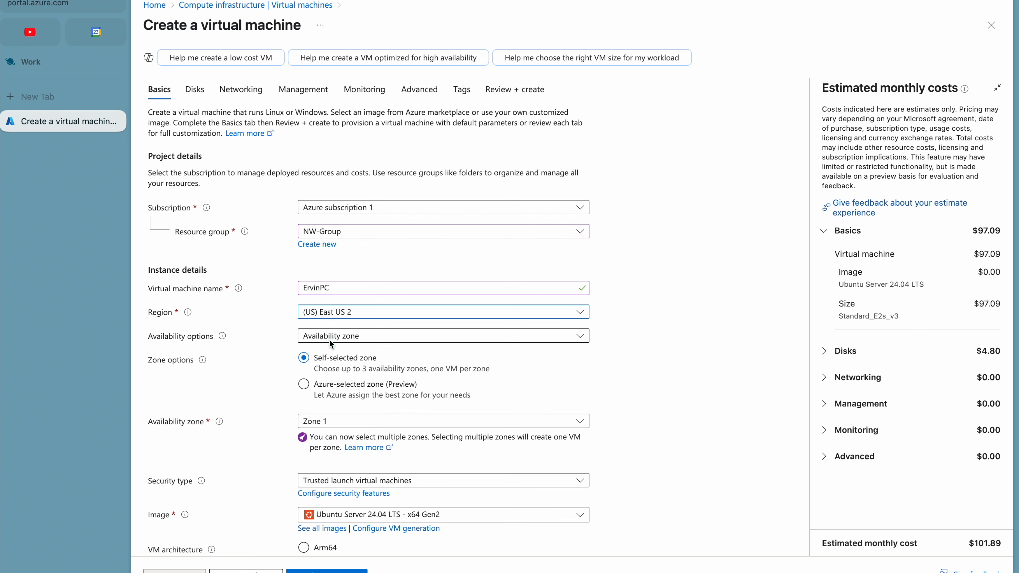
Step: Choose the Windows 10 Pro 22H2 image and keep the Standard_E2s_v3 size
{"action": "scroll", "coordinate": [330, 339], "scroll_direction": "down", "scroll_amount": 4}
{"action": "scroll", "coordinate": [332, 338], "scroll_direction": "down", "scroll_amount": 2}
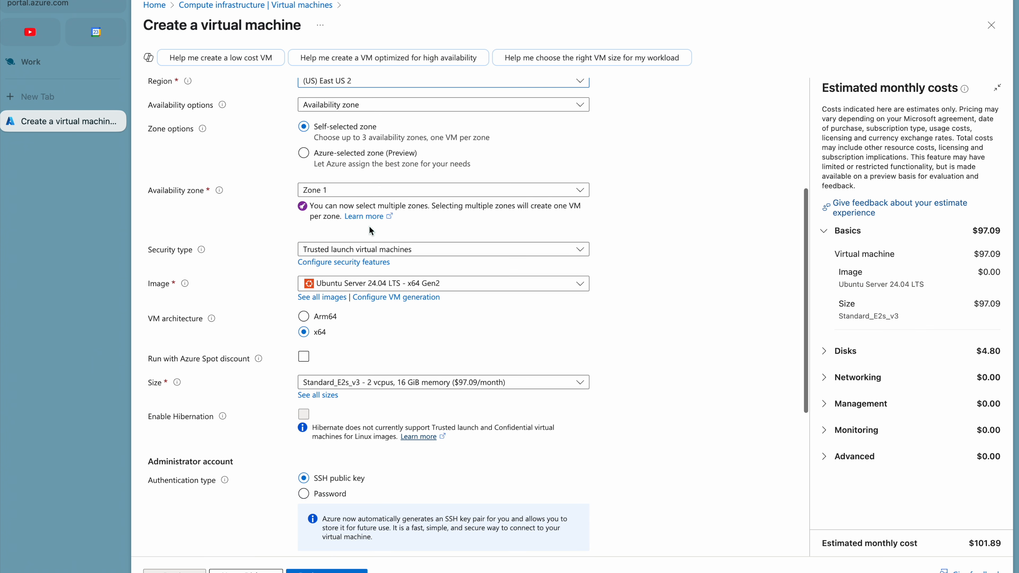
{"action": "left_click", "coordinate": [359, 282]}
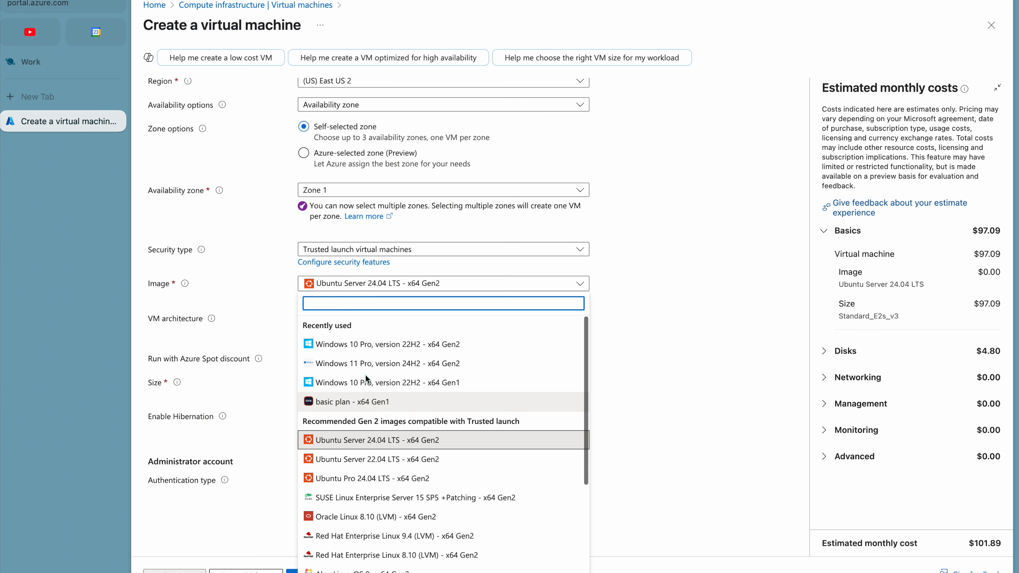
{"action": "left_click", "coordinate": [385, 347]}
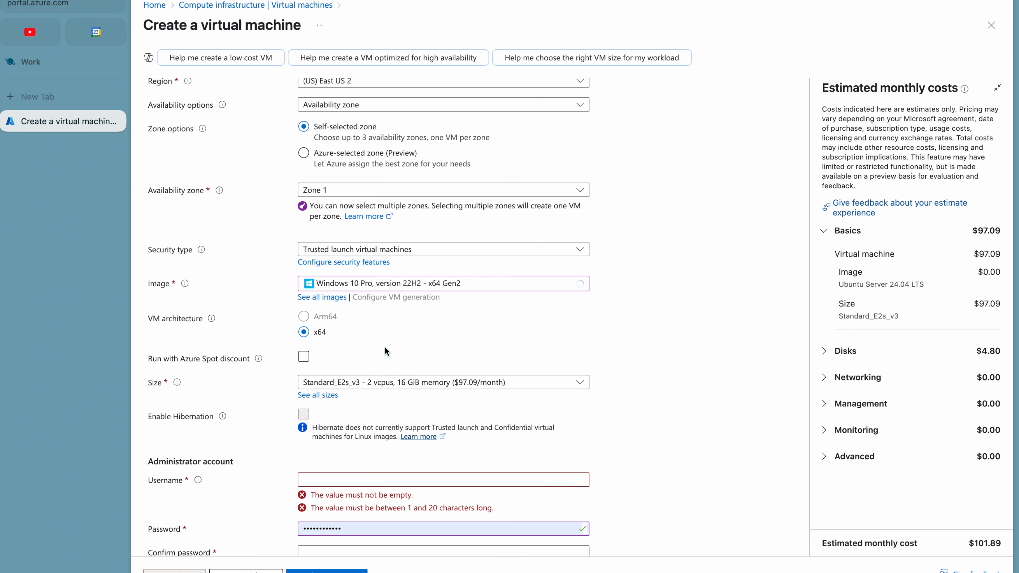
{"action": "scroll", "coordinate": [385, 340], "scroll_direction": "down", "scroll_amount": 3}
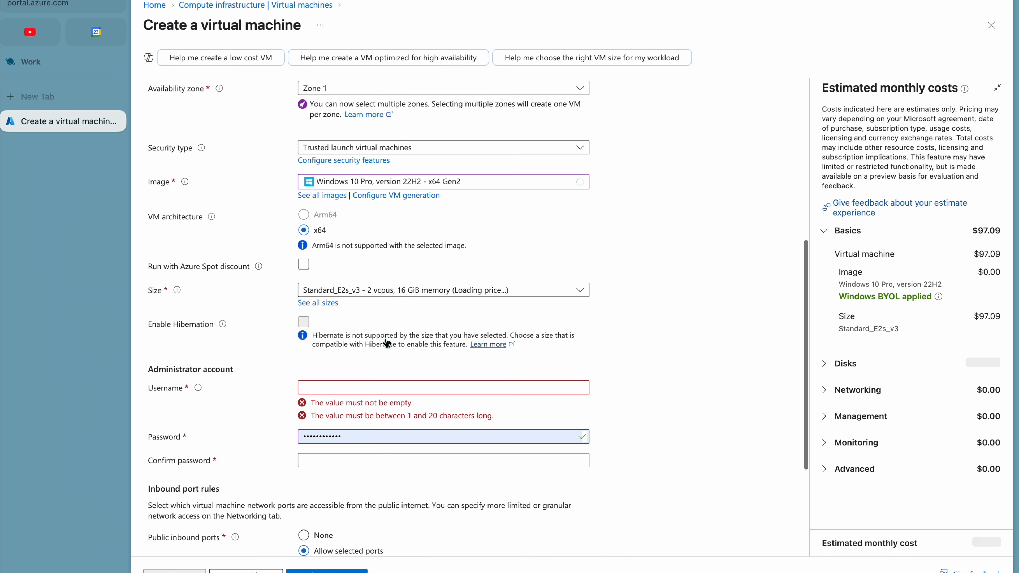
{"action": "left_click", "coordinate": [423, 253]}
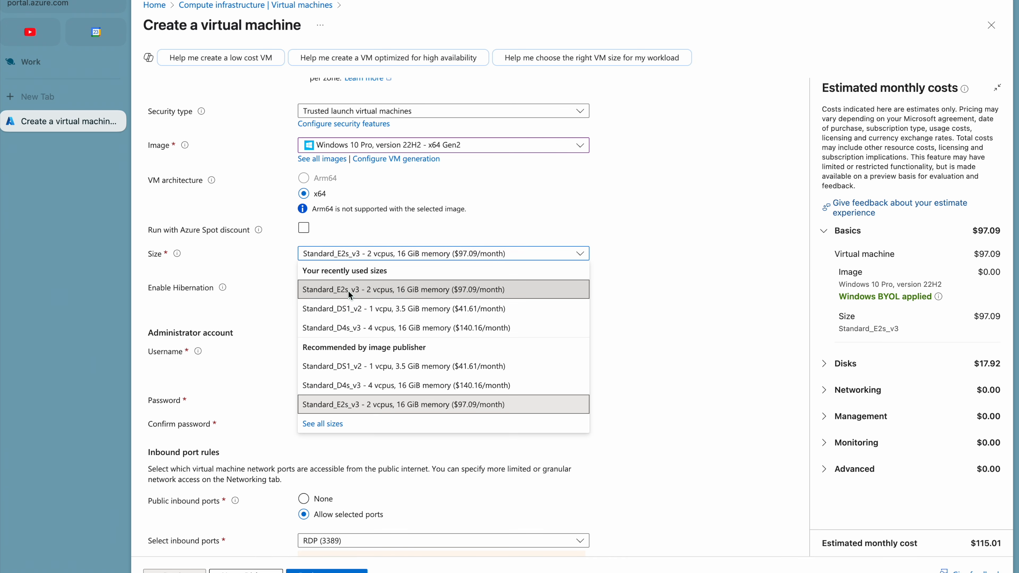
{"action": "left_click", "coordinate": [369, 288]}
{"action": "scroll", "coordinate": [371, 295], "scroll_direction": "down", "scroll_amount": 2}
{"action": "scroll", "coordinate": [371, 291], "scroll_direction": "down", "scroll_amount": 1}
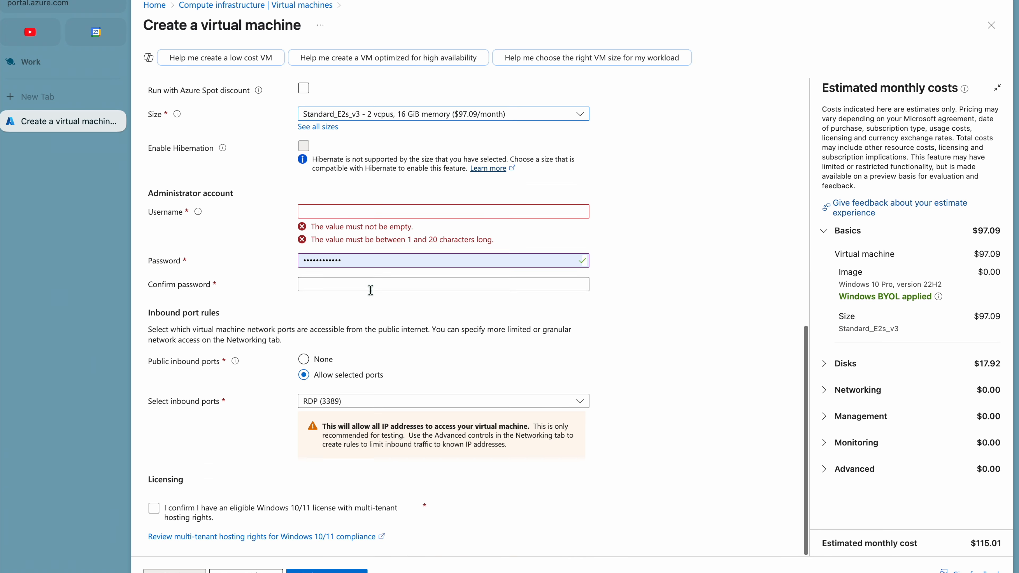
Step: Set the administrator username and password, and confirm Windows 10/11 licence eligibility
{"action": "left_click", "coordinate": [360, 208]}
{"action": "type", "text": "Azur"}
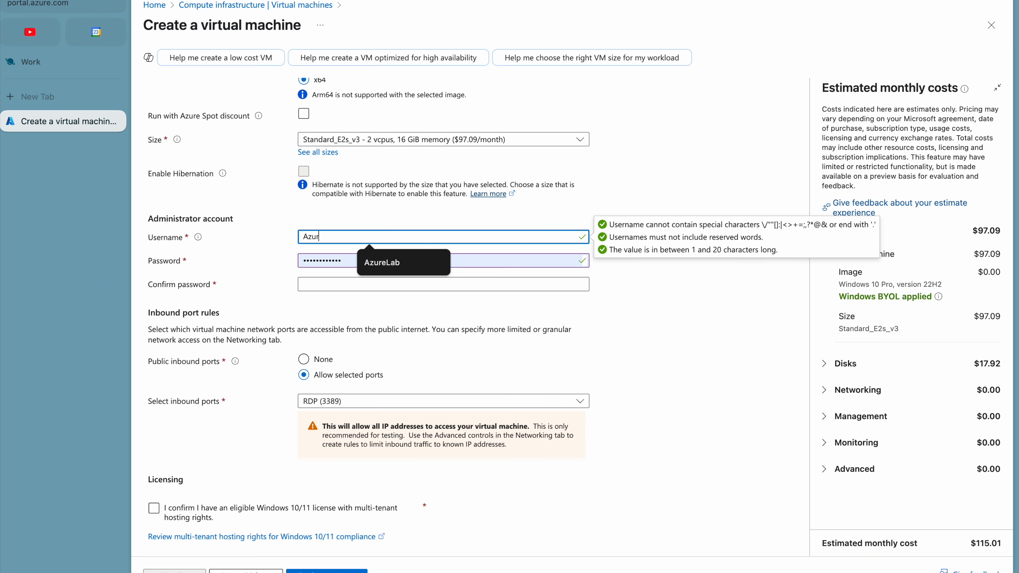
{"action": "type", "text": "e"}
{"action": "key", "text": "Down"}
{"action": "key", "text": "Return"}
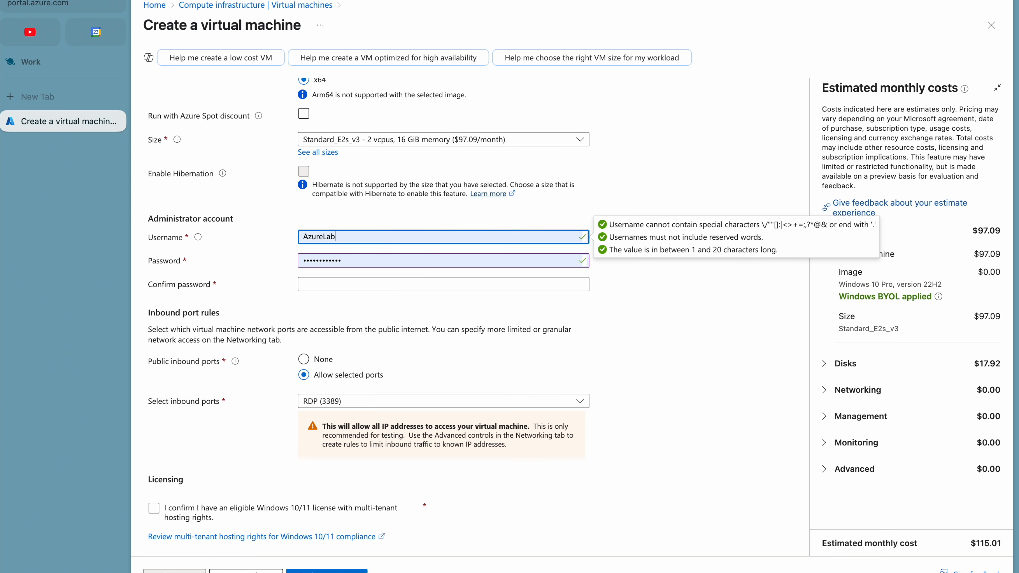
{"action": "left_click", "coordinate": [342, 265]}
{"action": "type", "text": "•••"}
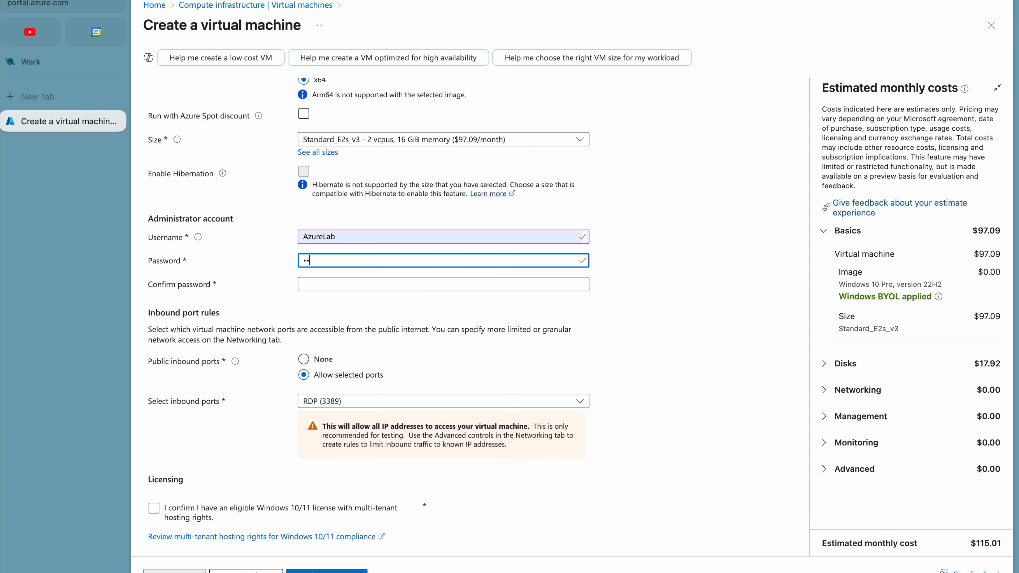
{"action": "key", "text": "BackSpace"}
{"action": "key", "text": "BackSpace"}
{"action": "key", "text": "BackSpace"}
{"action": "key", "text": "BackSpace"}
{"action": "key", "text": "BackSpace"}
{"action": "type", "text": "•••"}
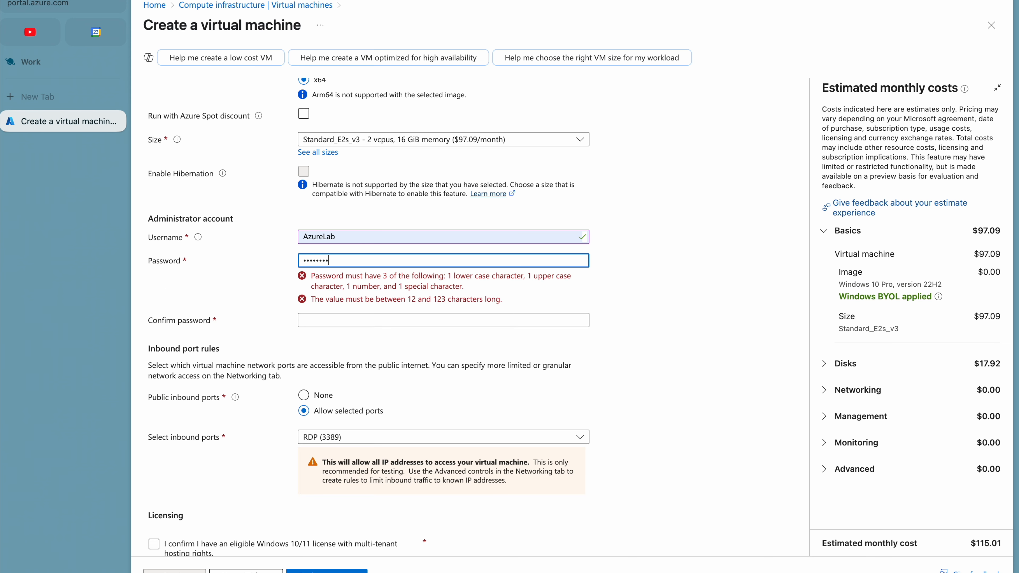
{"action": "type", "text": "••••••"}
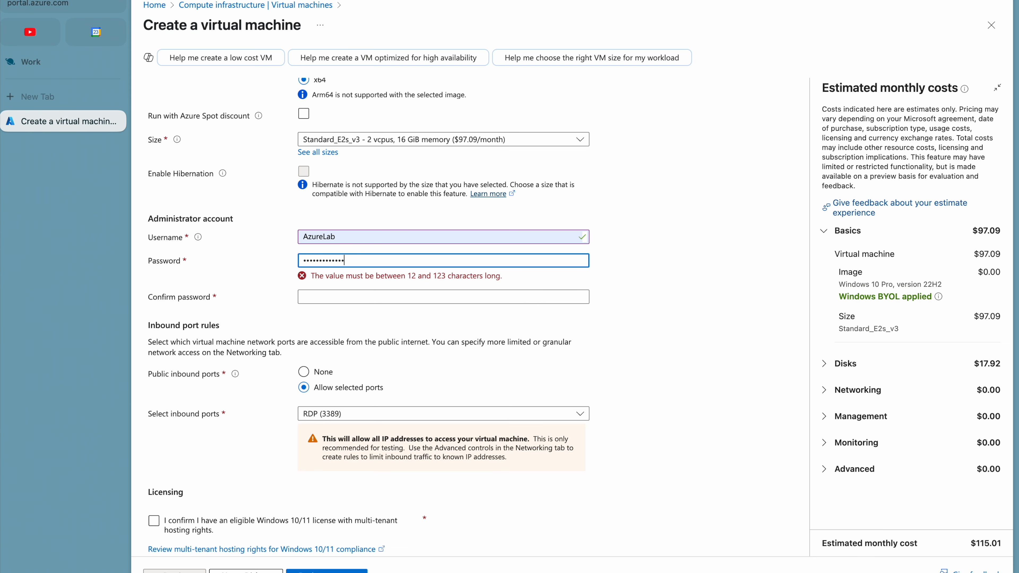
{"action": "left_click", "coordinate": [378, 284]}
{"action": "type", "text": "•••"}
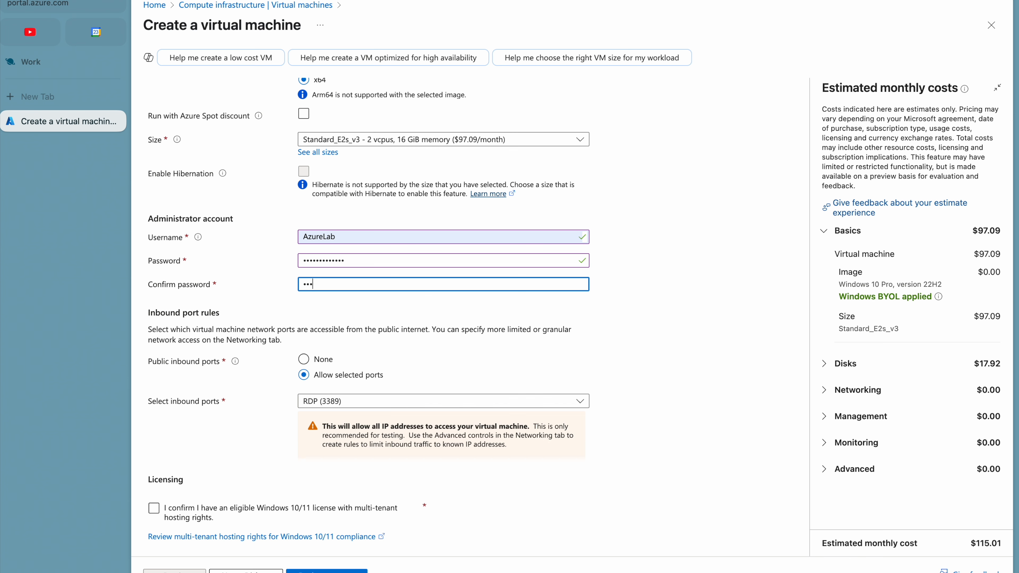
{"action": "type", "text": "••••••"}
{"action": "left_click", "coordinate": [155, 508]}
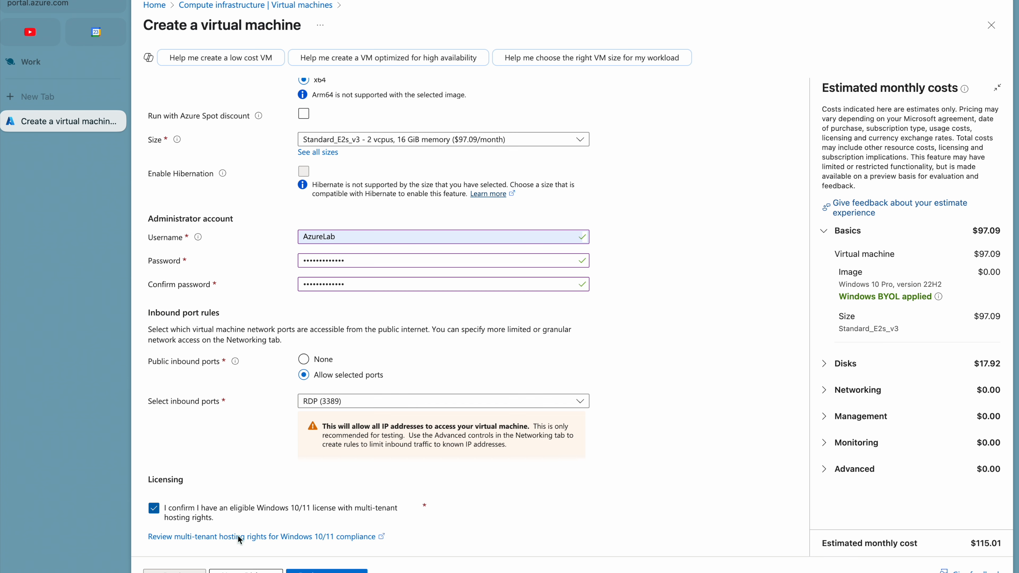
{"action": "left_click", "coordinate": [246, 572]}
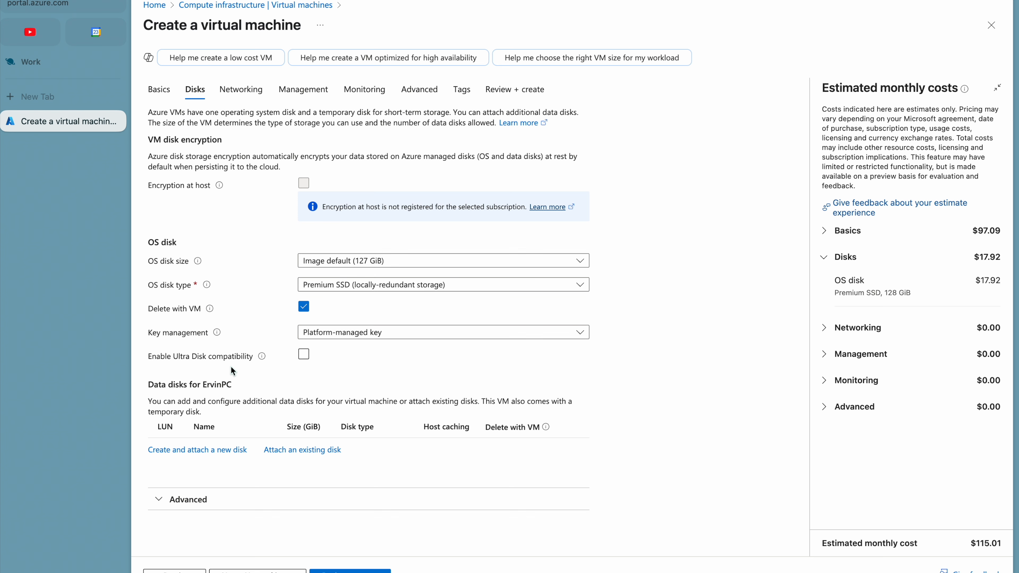
Step: Connect the VM to Vnet-Group-SOC and delete its public IP and NIC with the VM
{"action": "left_click", "coordinate": [249, 571]}
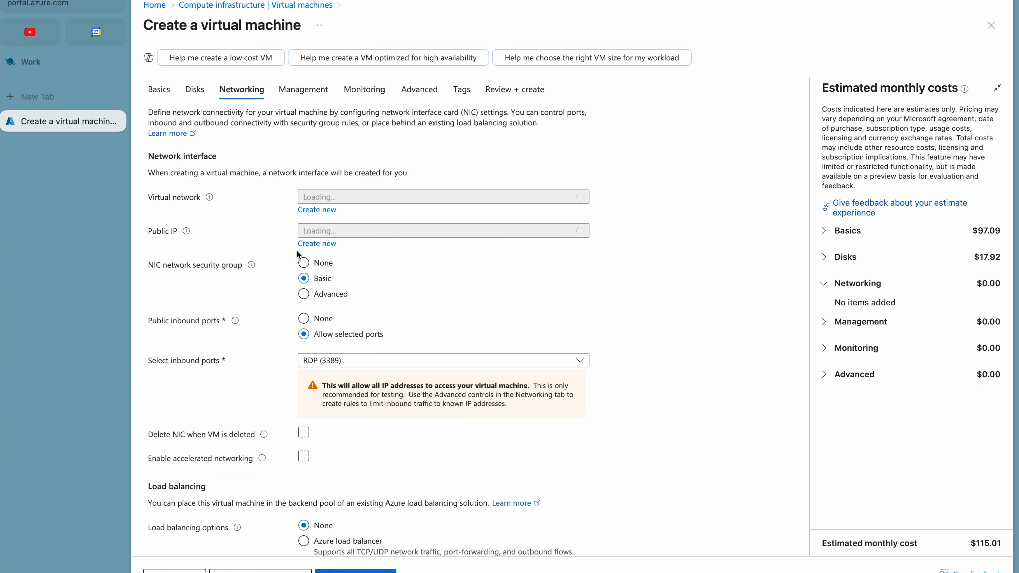
{"action": "left_click", "coordinate": [343, 198]}
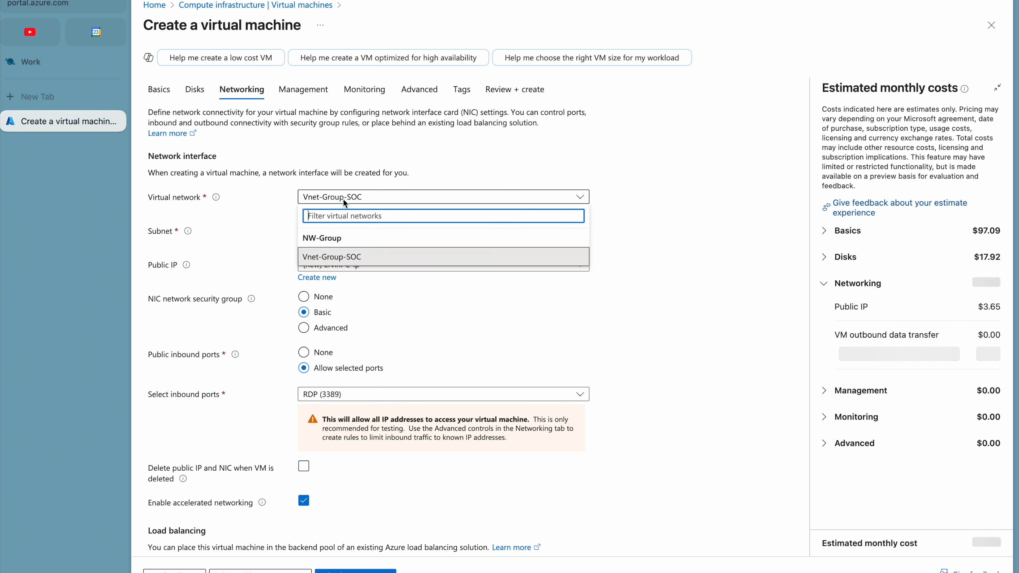
{"action": "left_click", "coordinate": [326, 257]}
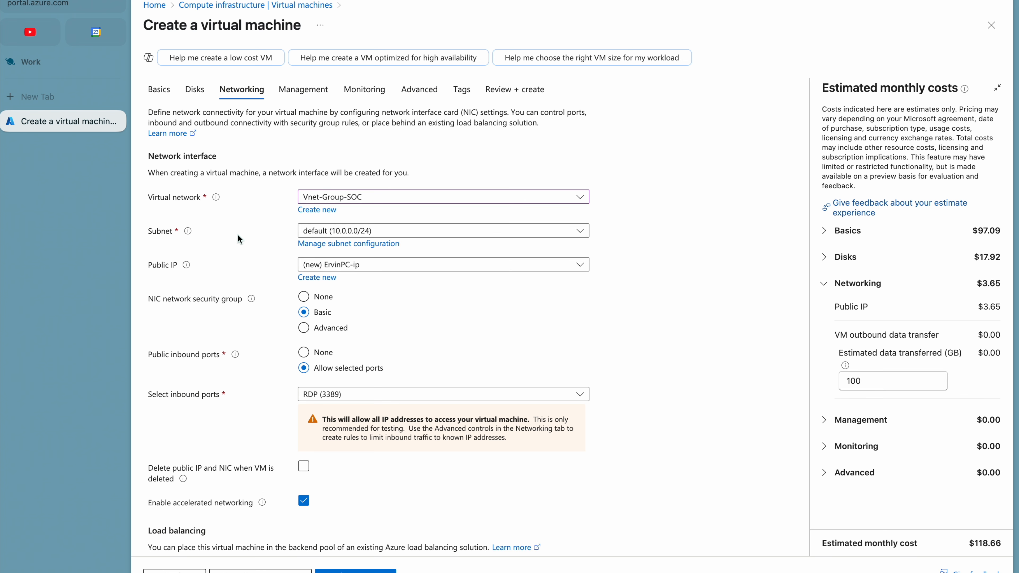
{"action": "scroll", "coordinate": [307, 331], "scroll_direction": "down", "scroll_amount": 1}
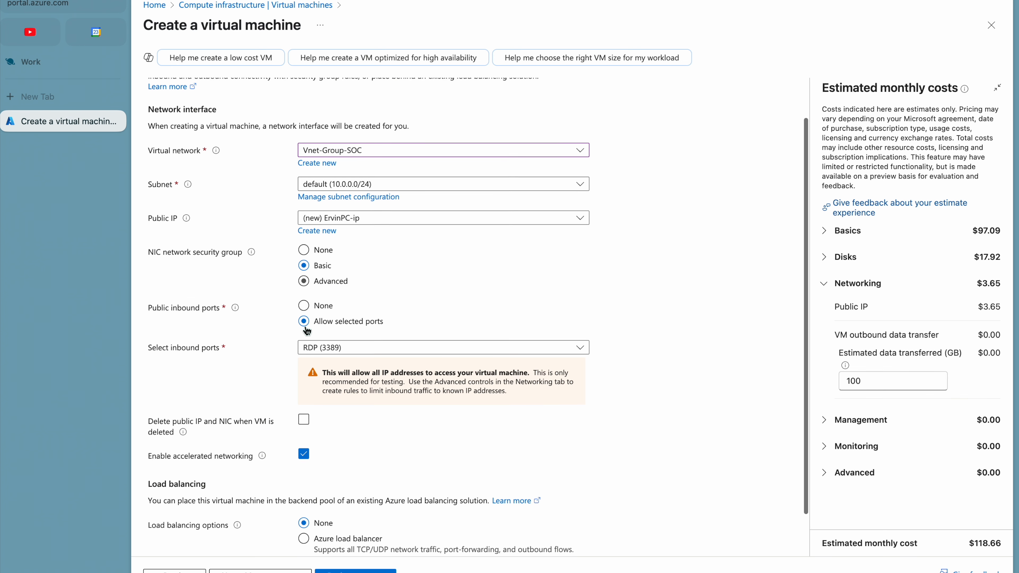
{"action": "scroll", "coordinate": [273, 348], "scroll_direction": "down", "scroll_amount": 1}
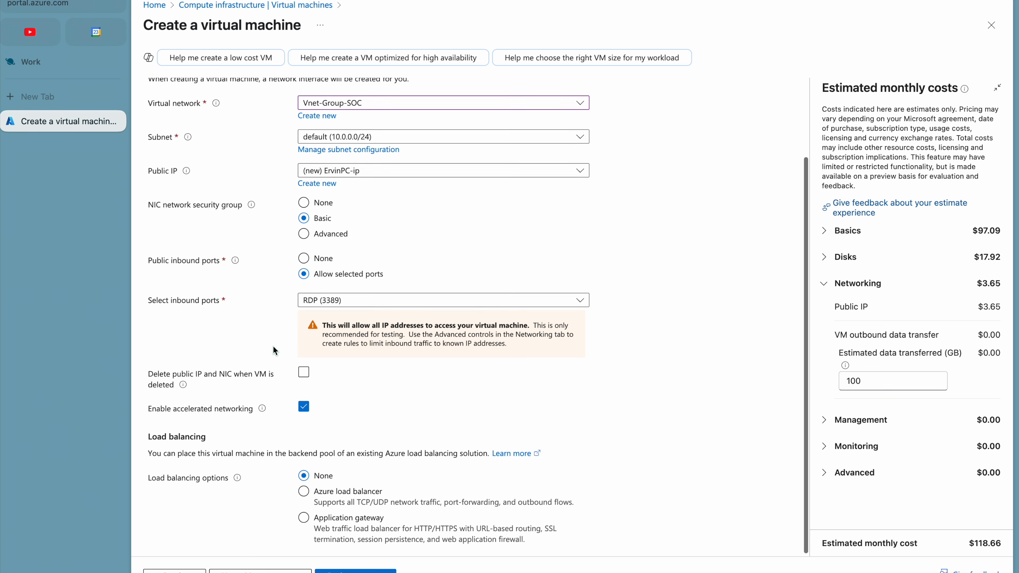
{"action": "left_click", "coordinate": [305, 374]}
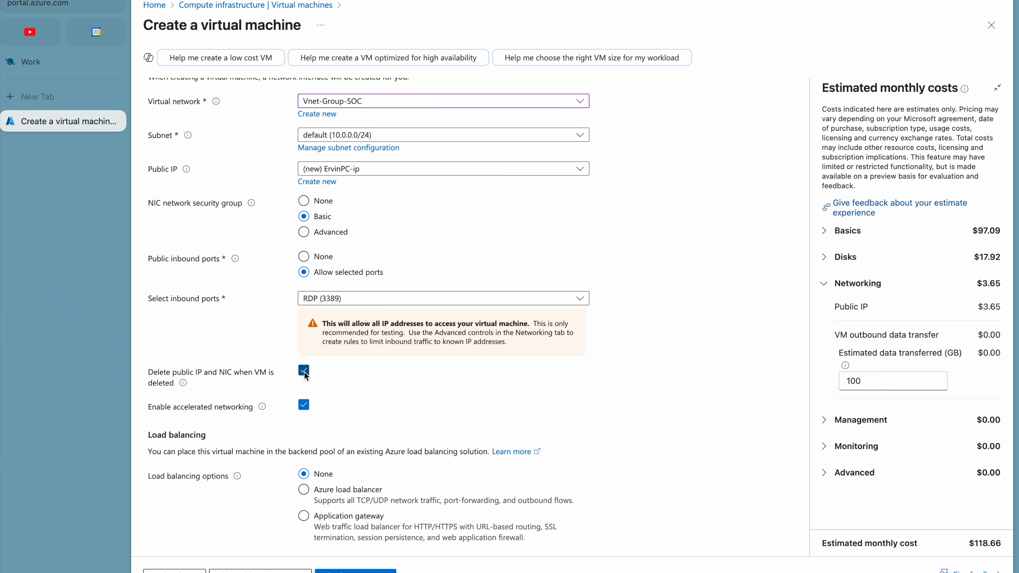
Step: Disable boot diagnostics, passing through Management, Monitoring and Advanced to the Tags step
{"action": "left_click", "coordinate": [260, 571]}
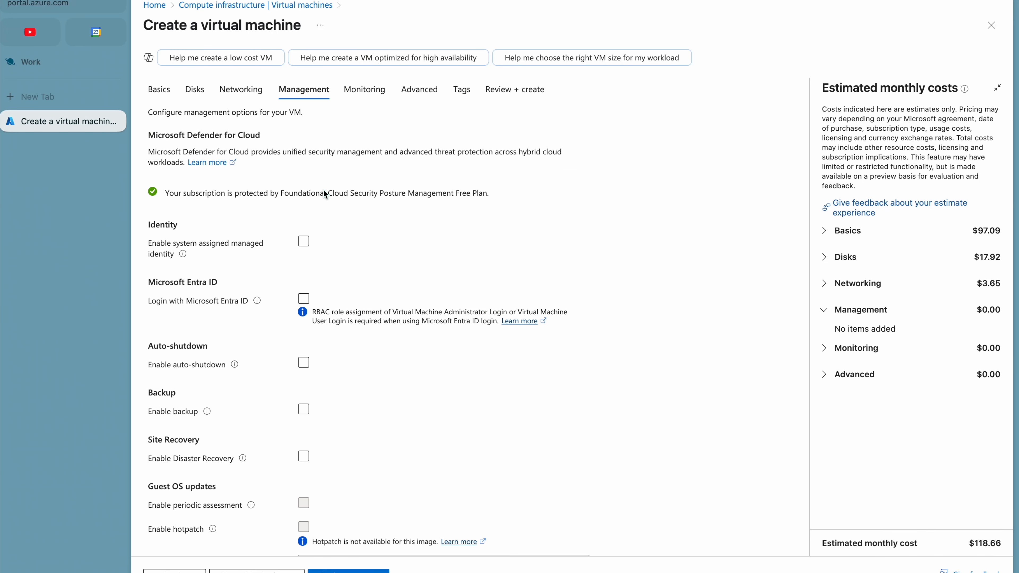
{"action": "scroll", "coordinate": [280, 246], "scroll_direction": "down", "scroll_amount": 1}
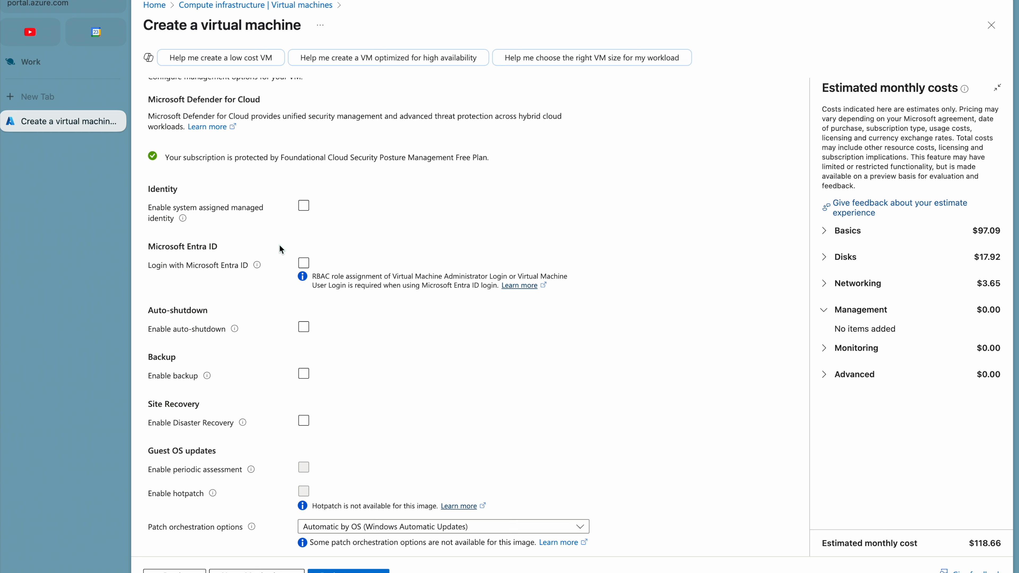
{"action": "left_click", "coordinate": [259, 570]}
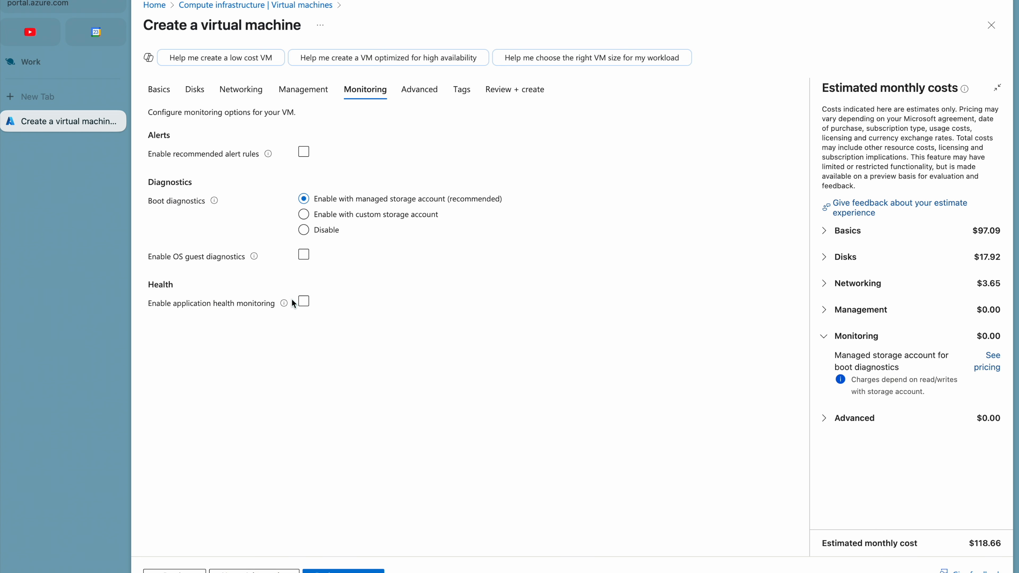
{"action": "left_click", "coordinate": [305, 229]}
{"action": "left_click", "coordinate": [255, 571]}
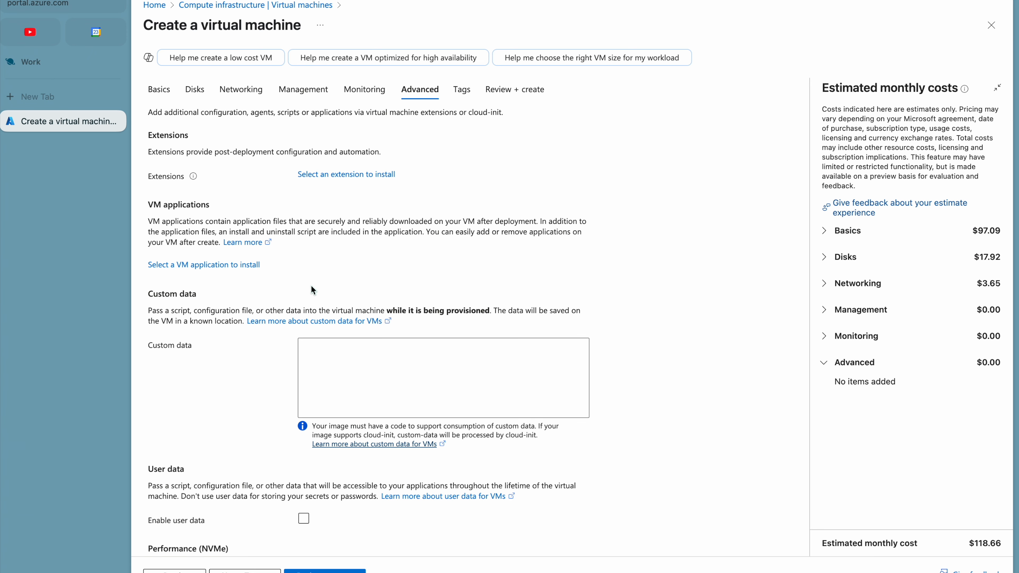
{"action": "scroll", "coordinate": [315, 271], "scroll_direction": "down", "scroll_amount": 5}
{"action": "left_click", "coordinate": [244, 571]}
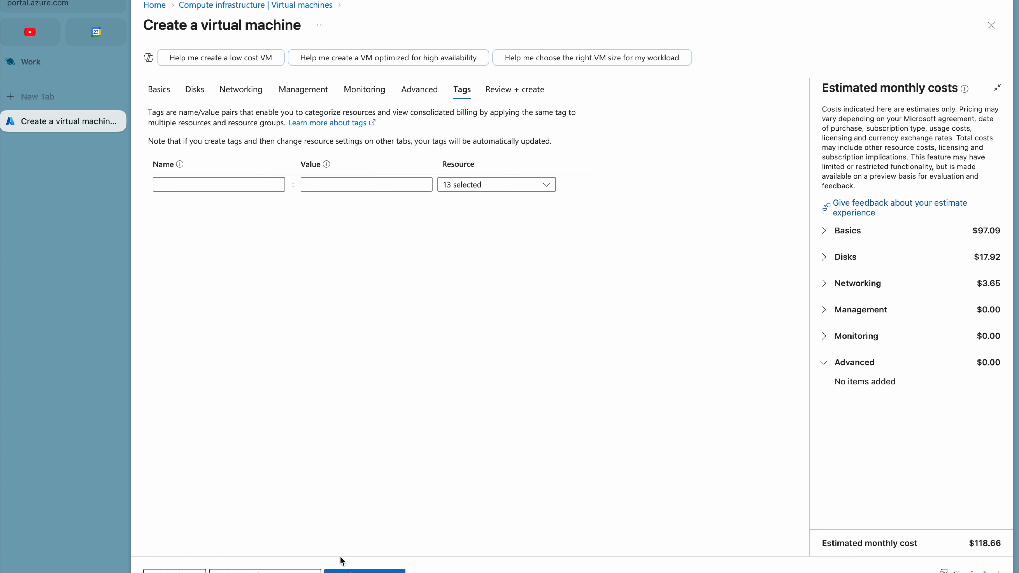
Step: Validate and submit the ErvinPC VM for creation, then dismiss the deployment notification
{"action": "left_click", "coordinate": [370, 570]}
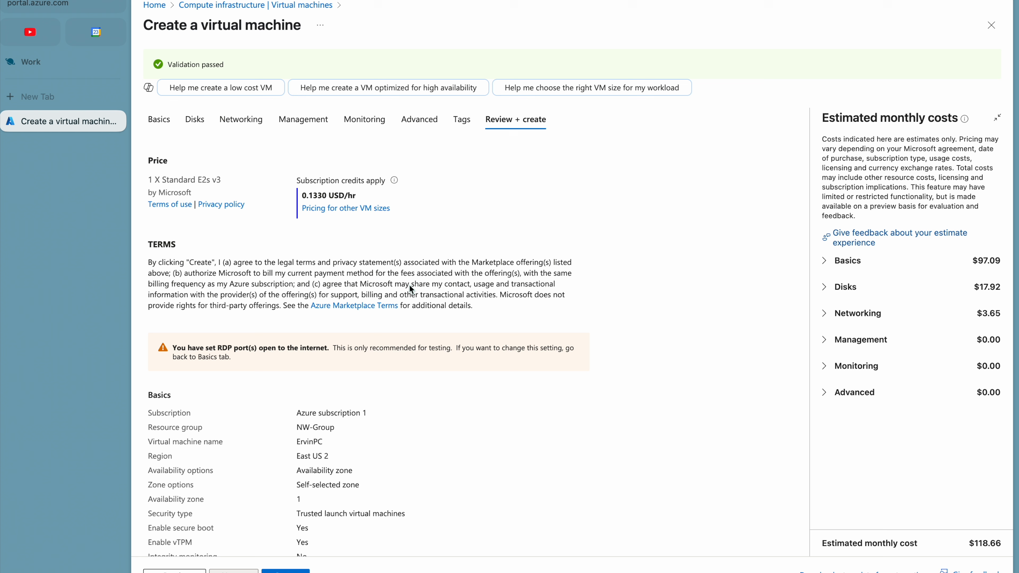
{"action": "left_click", "coordinate": [285, 571]}
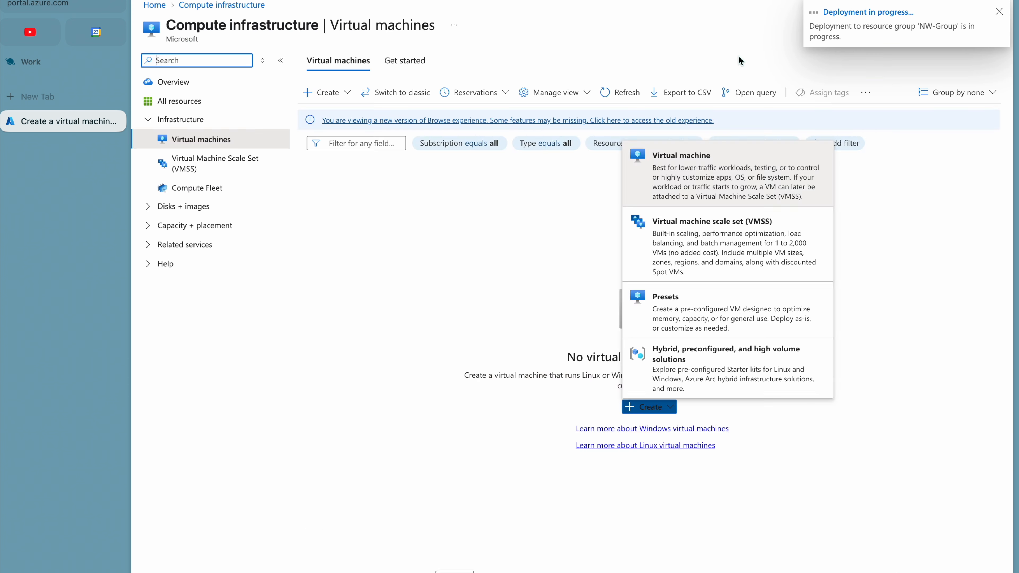
{"action": "left_click", "coordinate": [998, 13]}
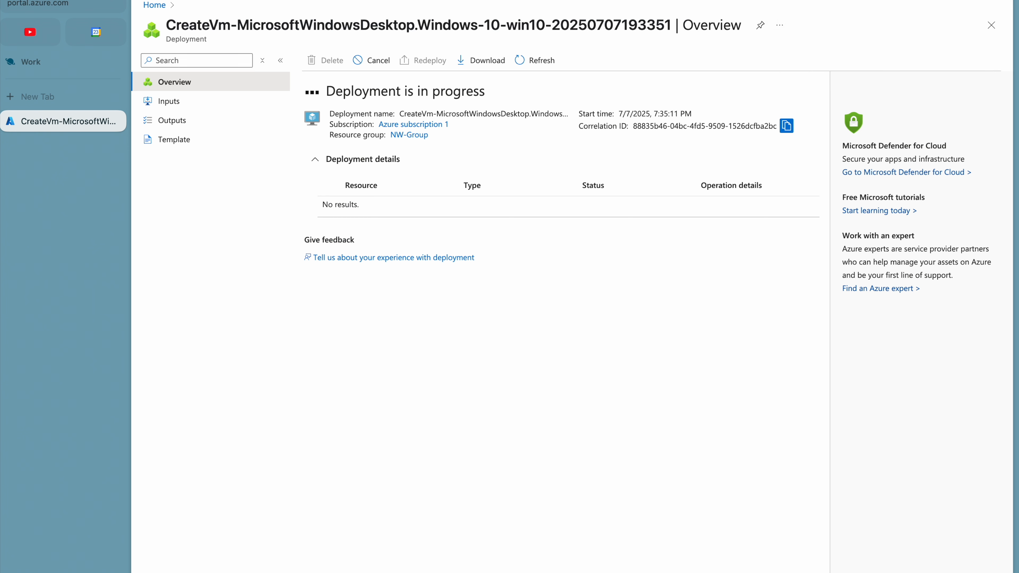
Step: Open NW-Group from Home and refresh it to list ErvinPC, its network interface and OS disk
{"action": "left_click", "coordinate": [156, 5]}
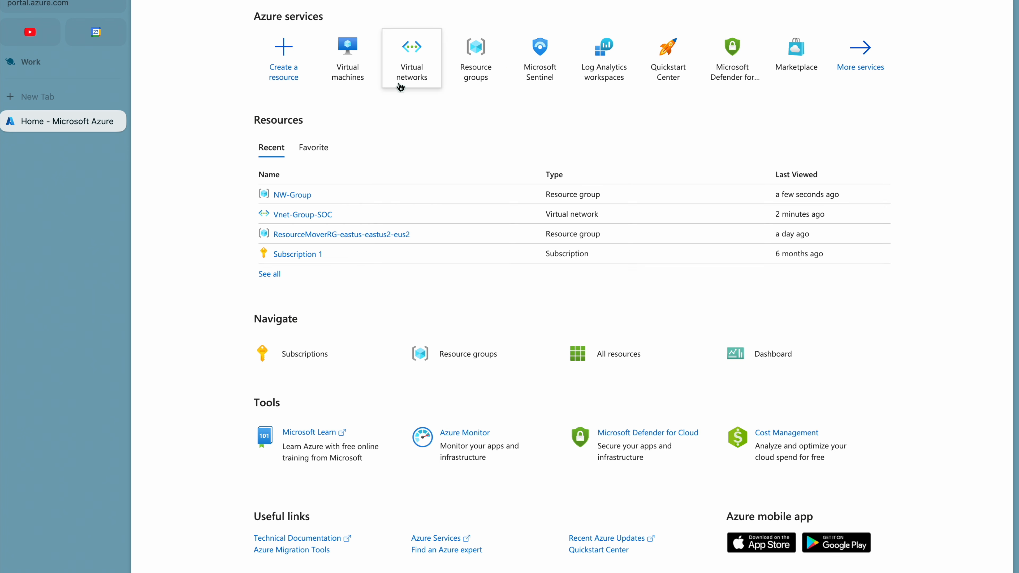
{"action": "left_click", "coordinate": [293, 195]}
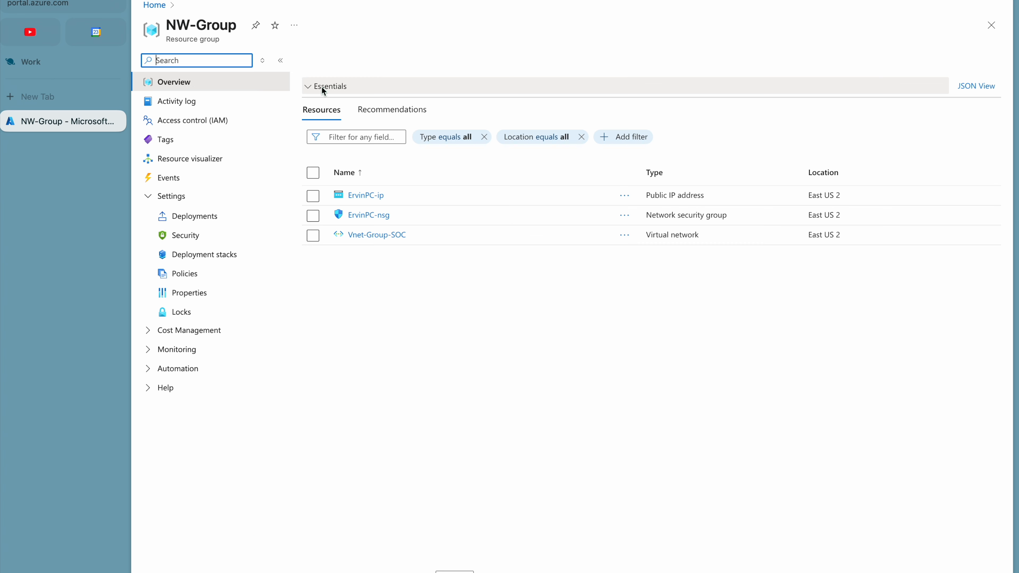
{"action": "left_click", "coordinate": [565, 63]}
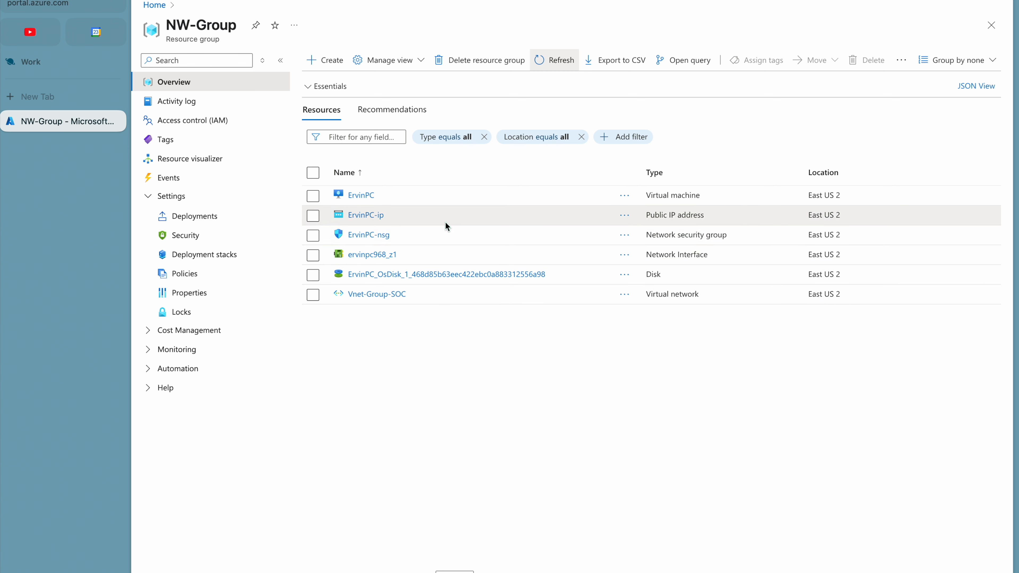
Step: Delete the existing RDP inbound rule from ErvinPC-nsg
{"action": "left_click", "coordinate": [366, 233]}
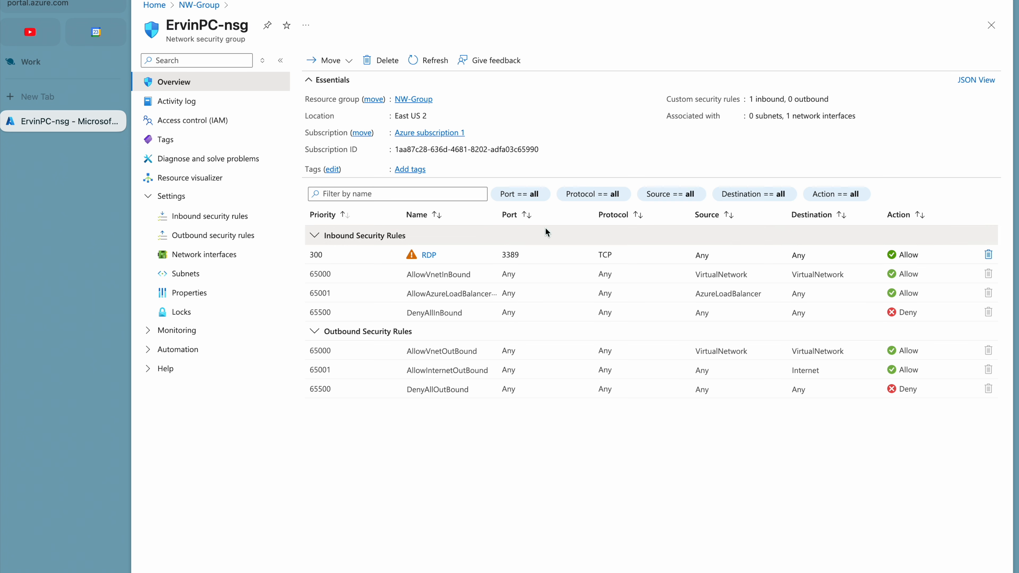
{"action": "left_click", "coordinate": [988, 255]}
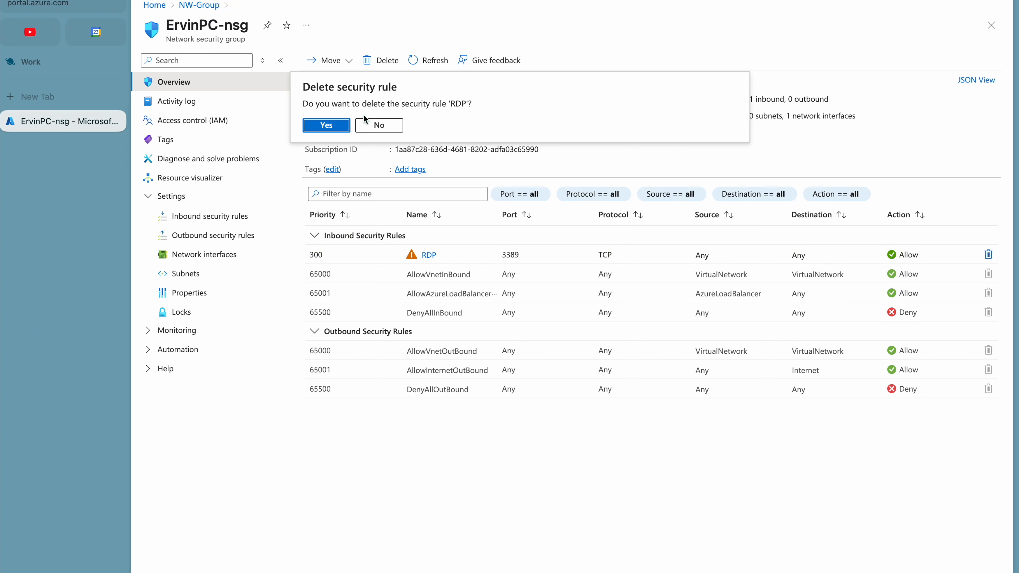
{"action": "left_click", "coordinate": [325, 188]}
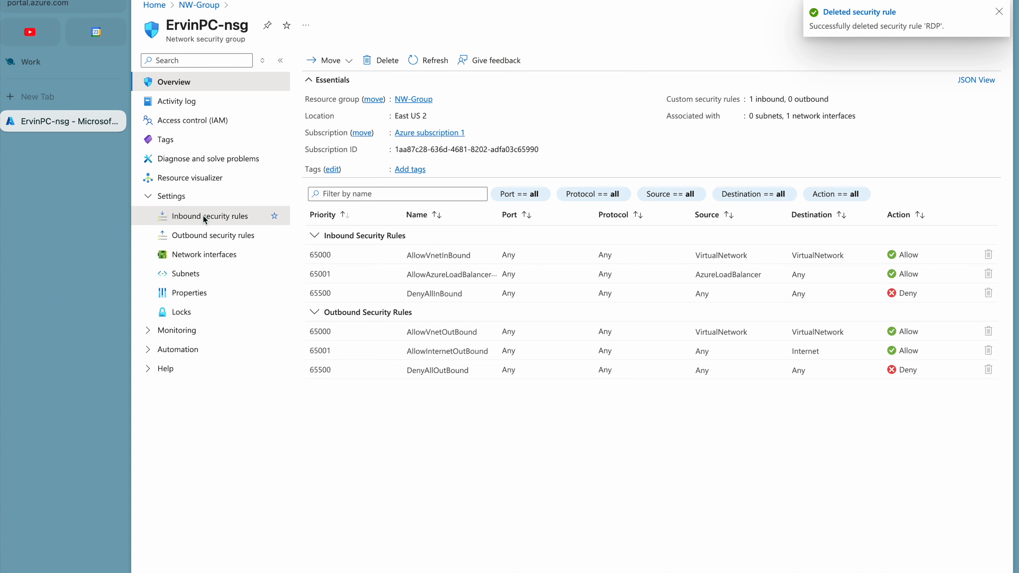
Step: Add a priority 100 inbound rule with destination port ranges * to allow any traffic
{"action": "left_click", "coordinate": [205, 219]}
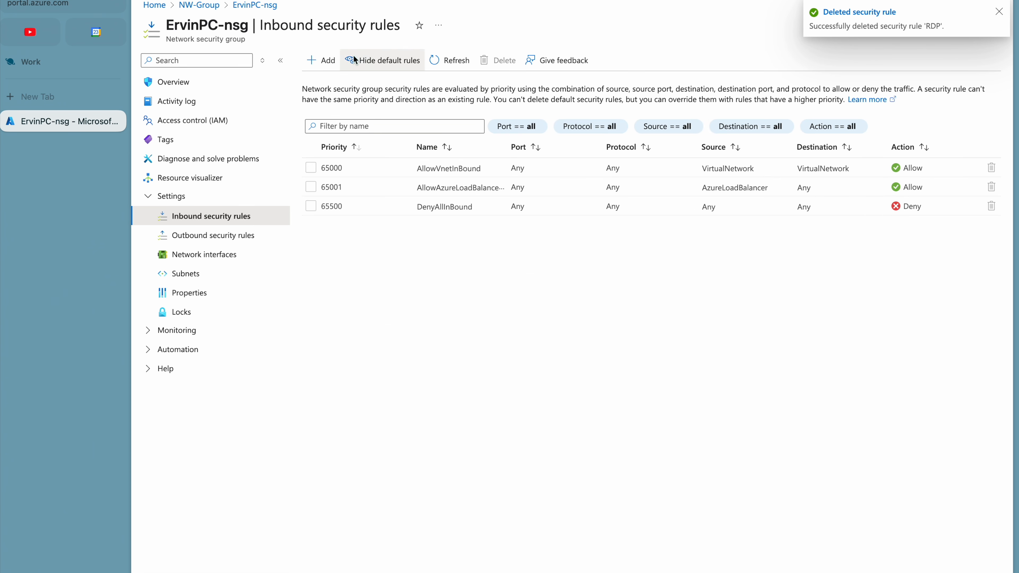
{"action": "left_click", "coordinate": [322, 60]}
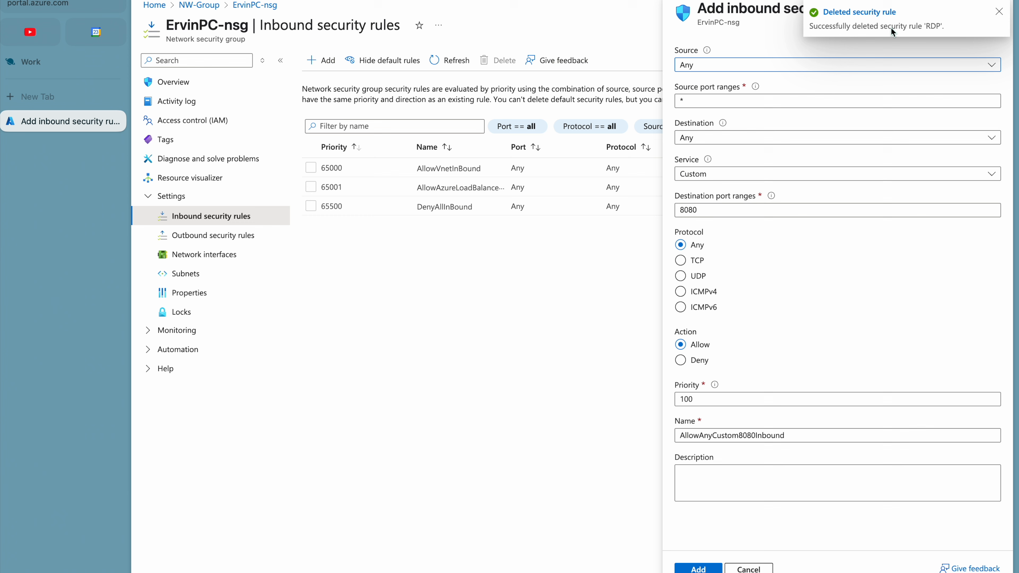
{"action": "left_click", "coordinate": [999, 12]}
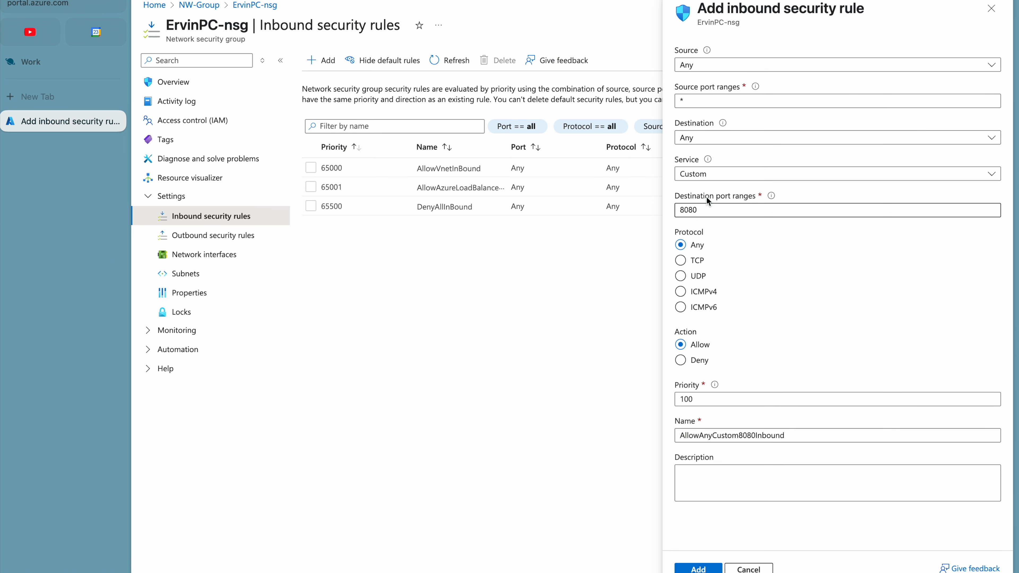
{"action": "double_click", "coordinate": [701, 209]}
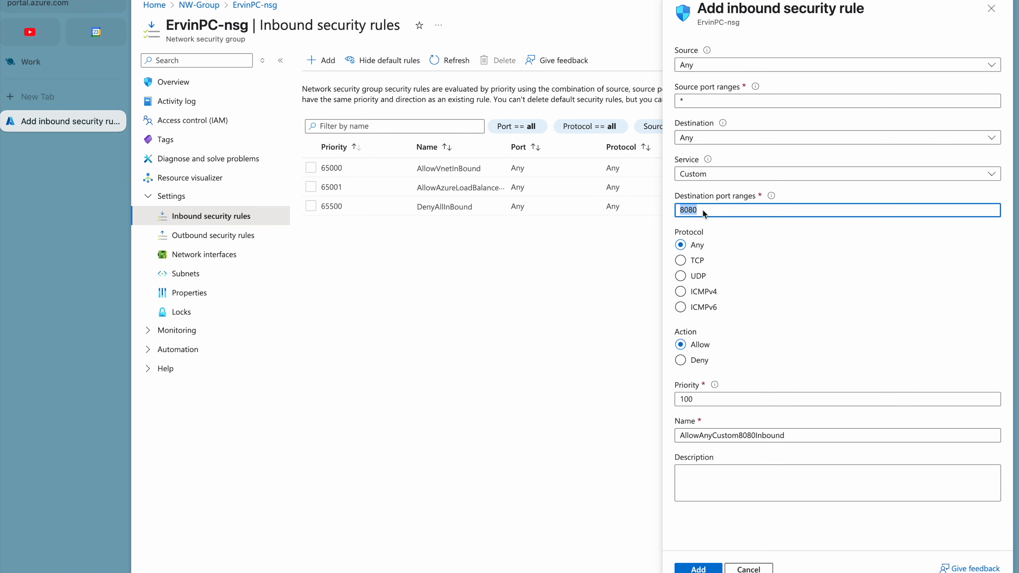
{"action": "type", "text": "*"}
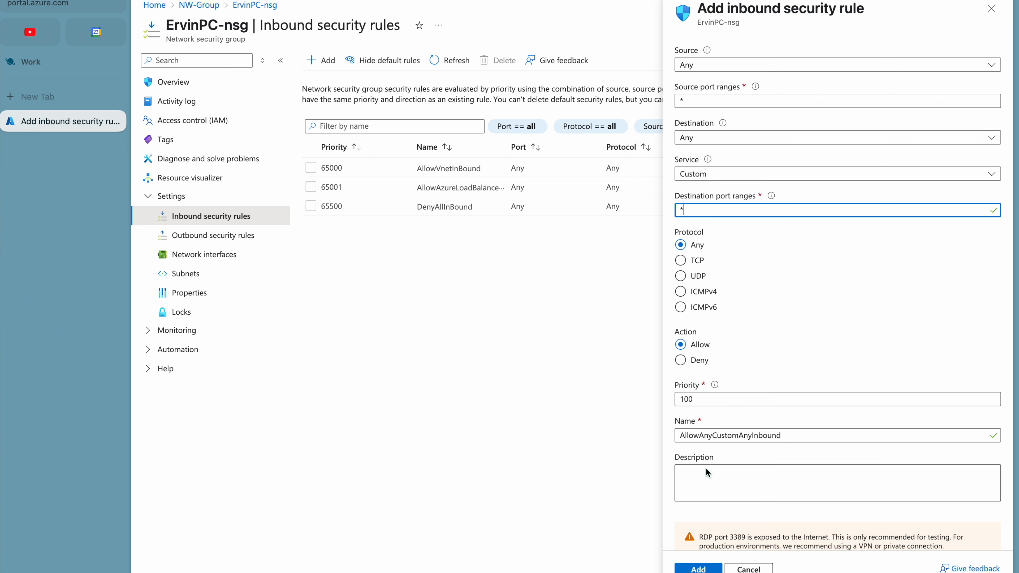
{"action": "left_click", "coordinate": [694, 567]}
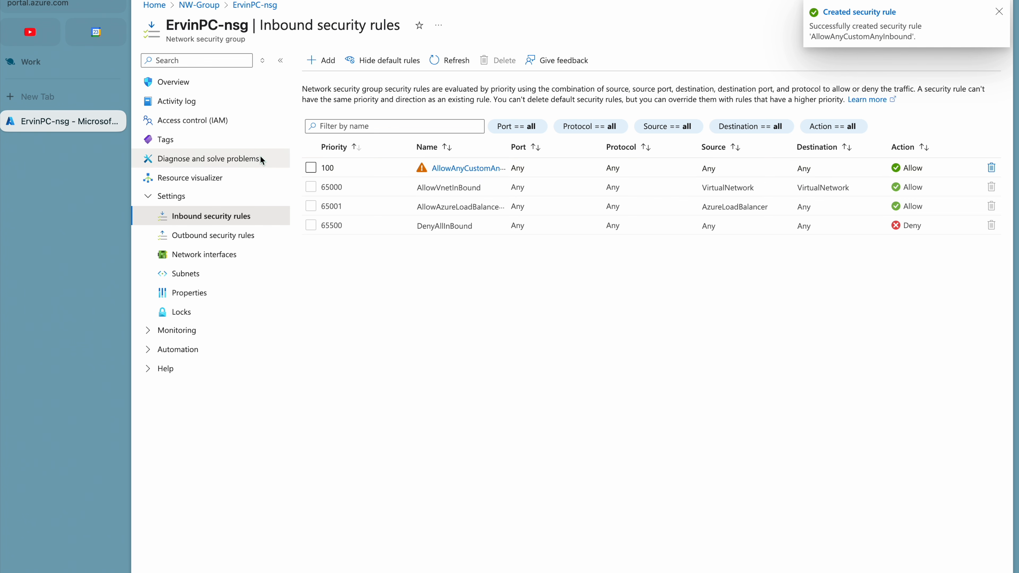
Step: Navigate from the portal home through NW-Group to the ErvinPC virtual machine overview
{"action": "left_click", "coordinate": [154, 6]}
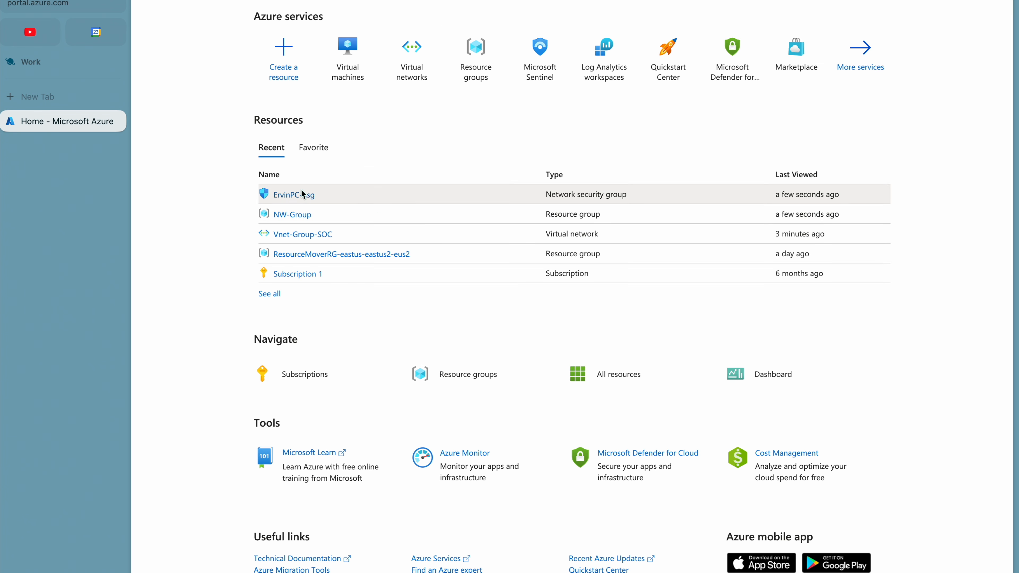
{"action": "left_click", "coordinate": [287, 214]}
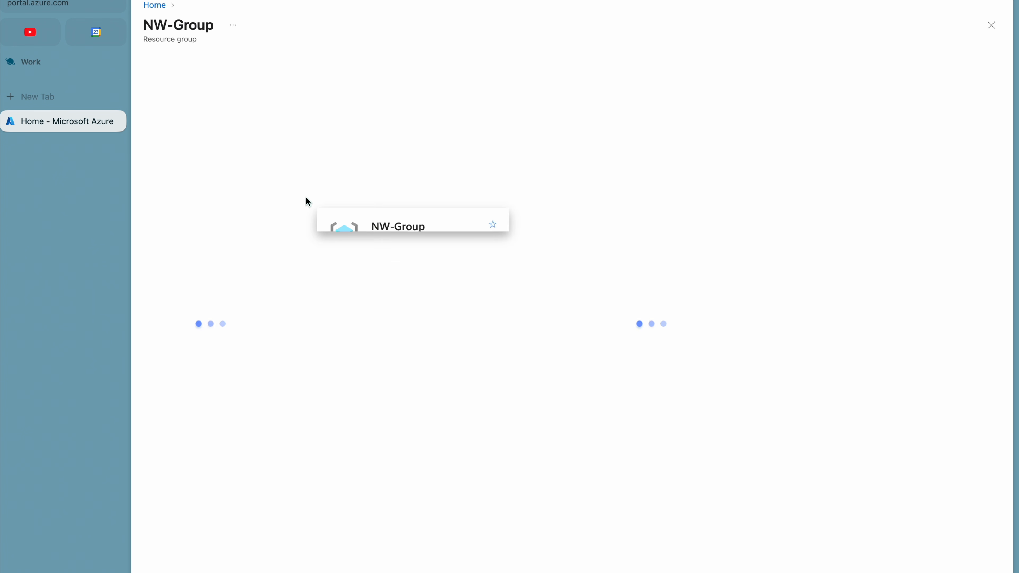
{"action": "left_click", "coordinate": [359, 196]}
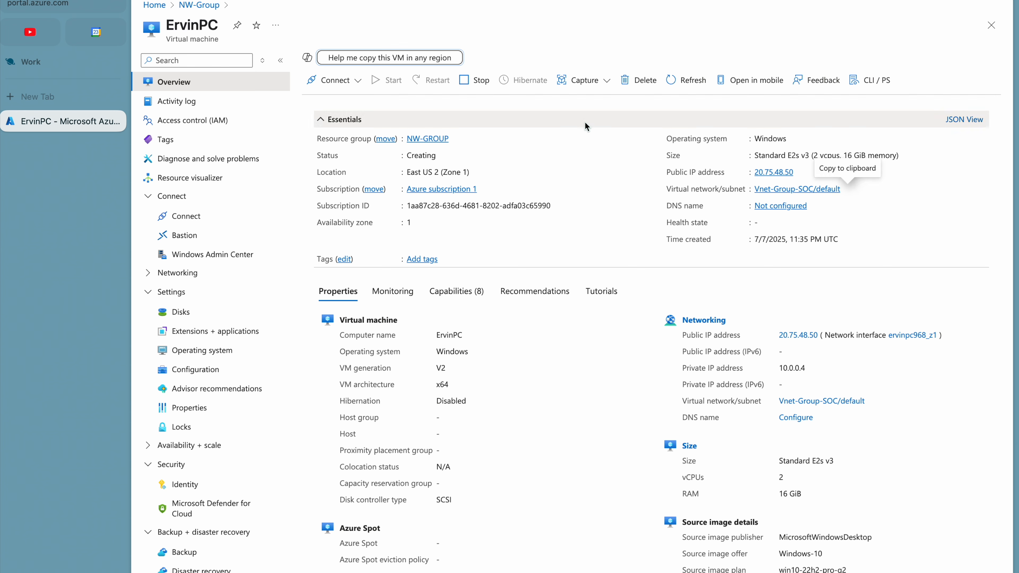
{"action": "scroll", "coordinate": [627, 248], "scroll_direction": "down", "scroll_amount": 1}
{"action": "scroll", "coordinate": [627, 247], "scroll_direction": "up", "scroll_amount": 1}
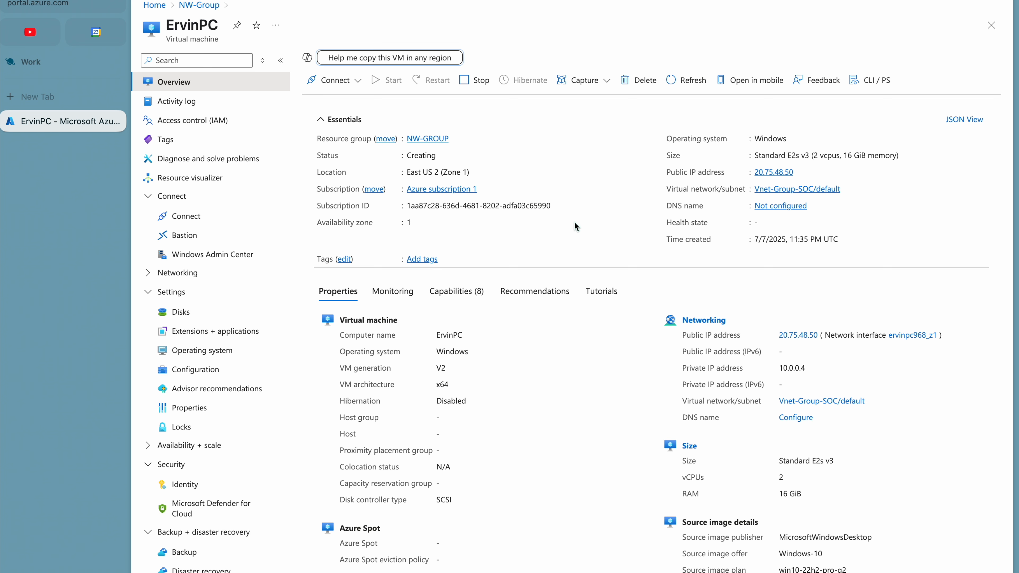
{"action": "scroll", "coordinate": [575, 225], "scroll_direction": "down", "scroll_amount": 5}
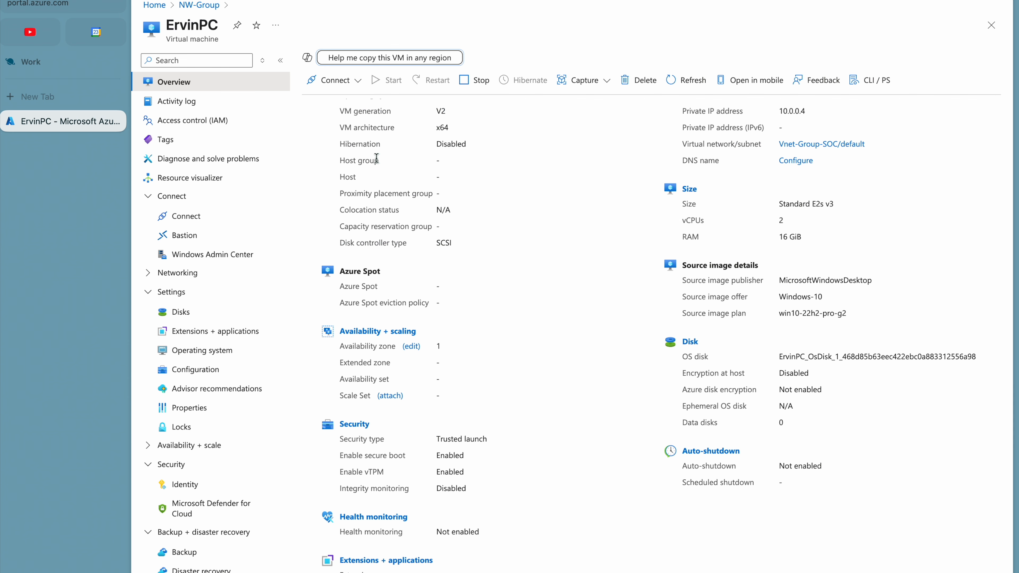
{"action": "scroll", "coordinate": [342, 465], "scroll_direction": "down", "scroll_amount": 1}
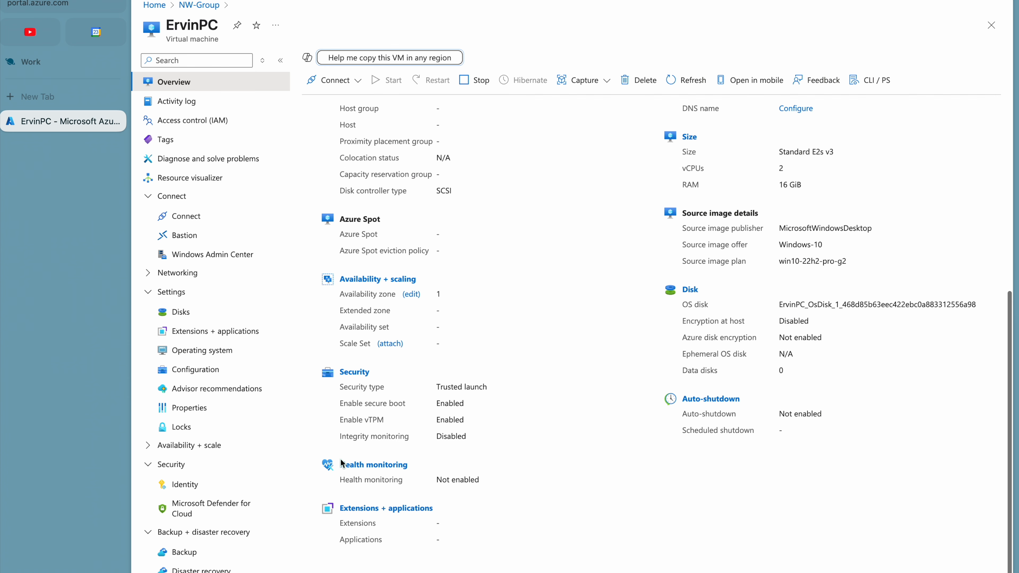
Step: Start loading Diagnose and solve problems, then switch to an empty desktop
{"action": "left_click", "coordinate": [228, 161]}
{"action": "key", "text": "ctrl+Up"}
{"action": "left_click", "coordinate": [441, 144]}
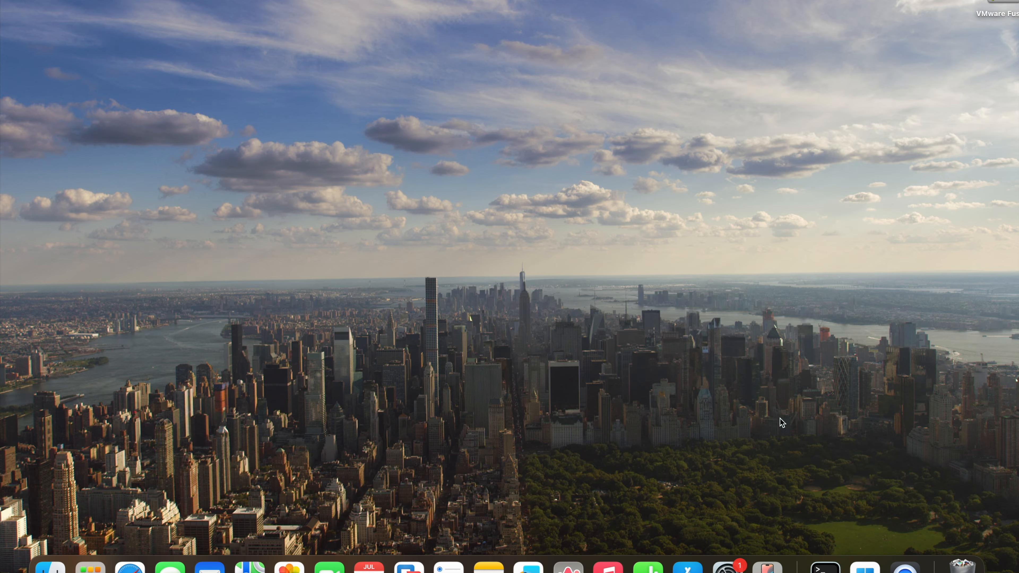
Step: Launch the App Store through Spotlight search
{"action": "key", "text": "super+space"}
{"action": "type", "text": "app"}
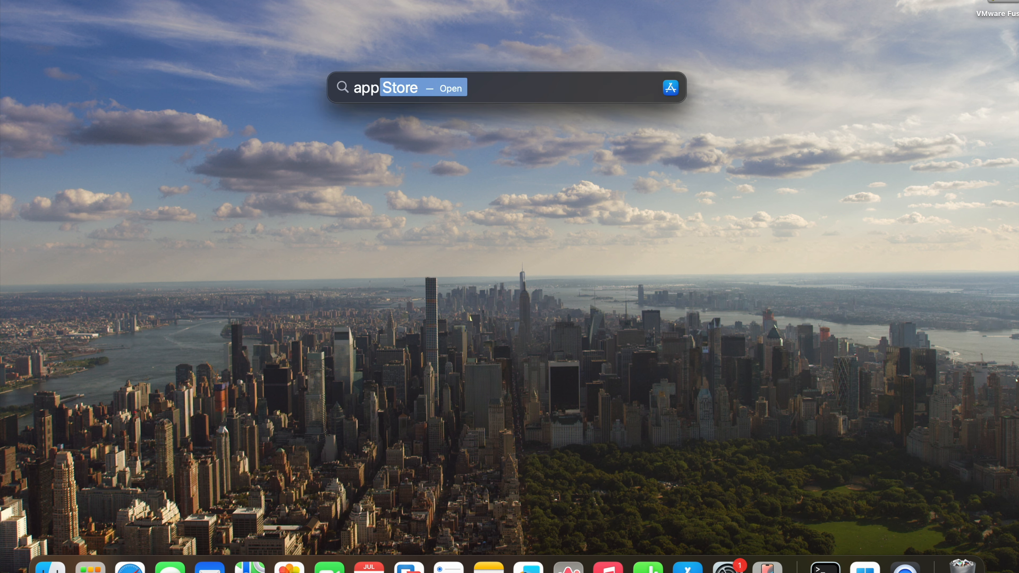
{"action": "key", "text": "Return"}
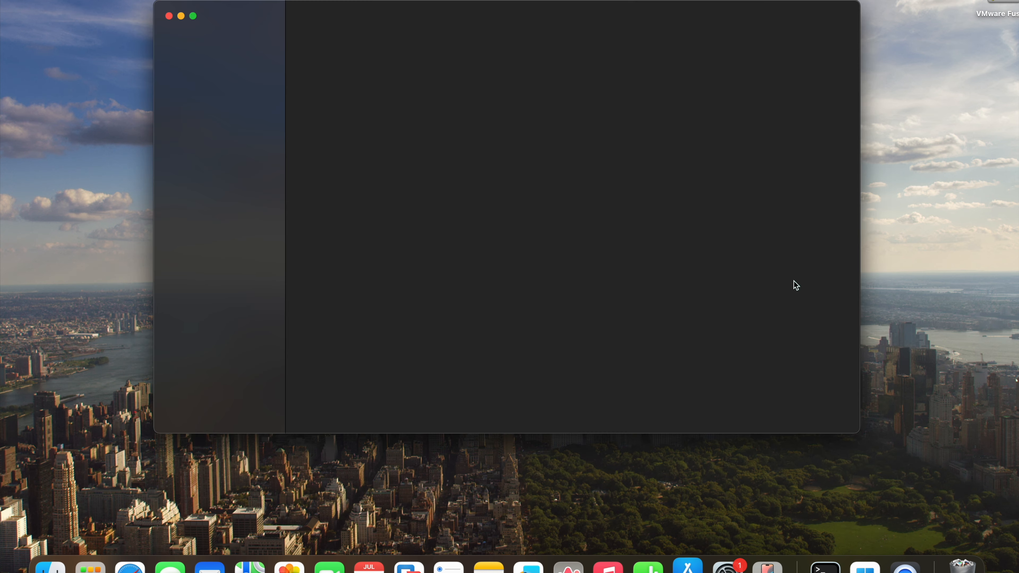
Step: Find 'windows remote desktop', open the installed Windows App, then return to the Azure Portal
{"action": "left_click", "coordinate": [225, 40]}
{"action": "type", "text": "wi"}
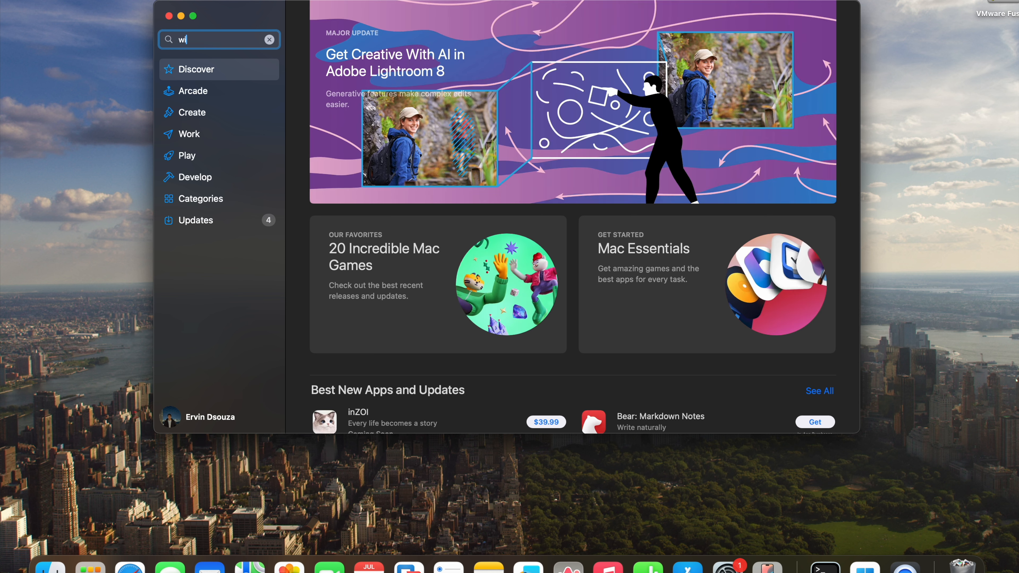
{"action": "type", "text": "ndows remote des"}
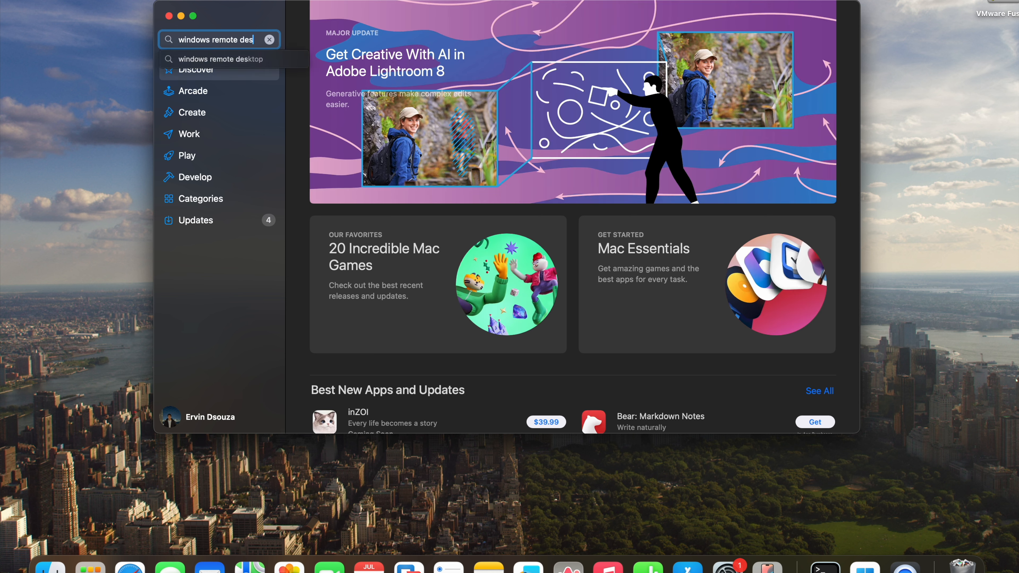
{"action": "type", "text": "ktop"}
{"action": "key", "text": "Return"}
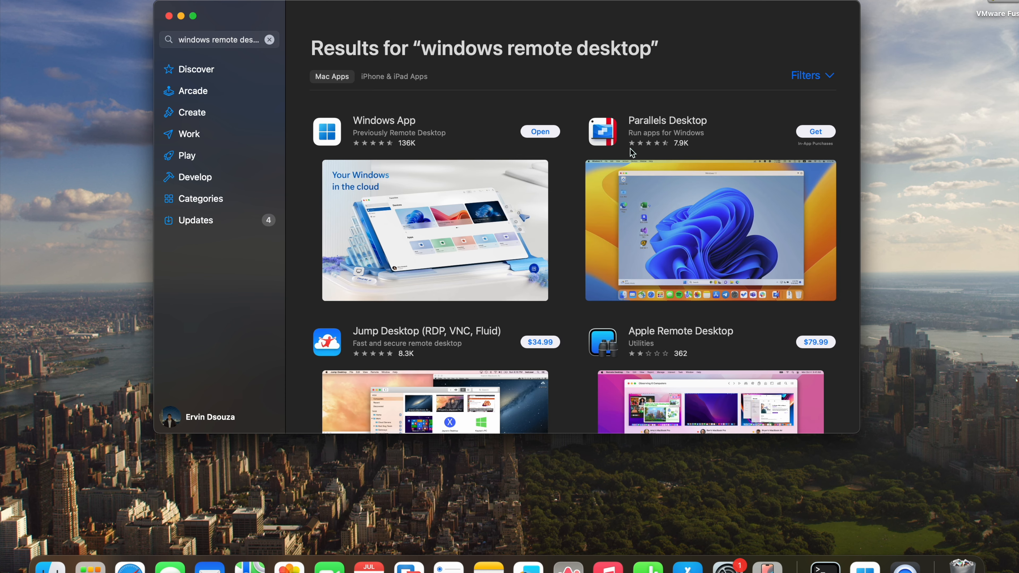
{"action": "left_click", "coordinate": [440, 128]}
{"action": "left_click", "coordinate": [413, 97]}
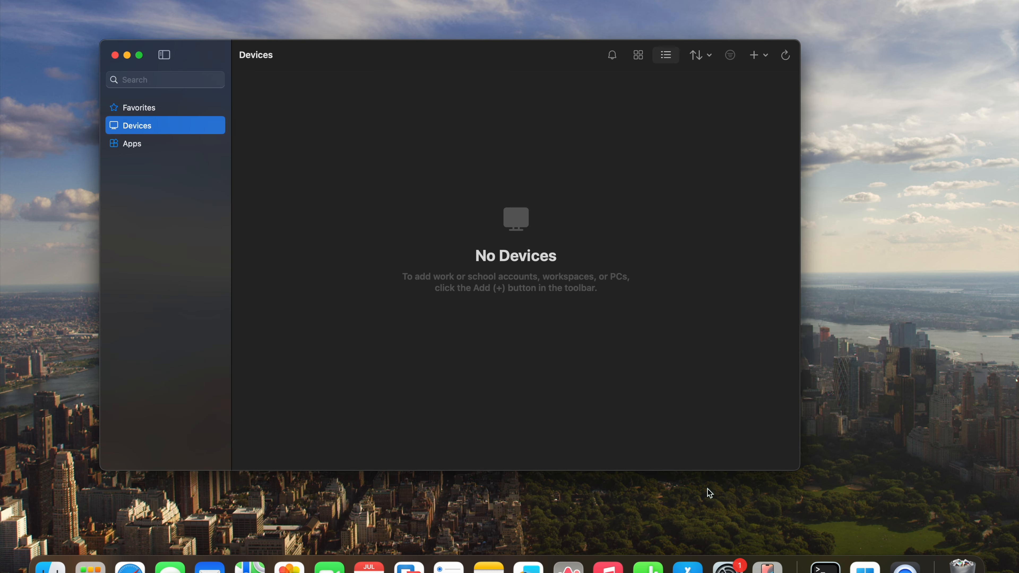
{"action": "key", "text": "ctrl+Up"}
{"action": "left_click", "coordinate": [554, 10]}
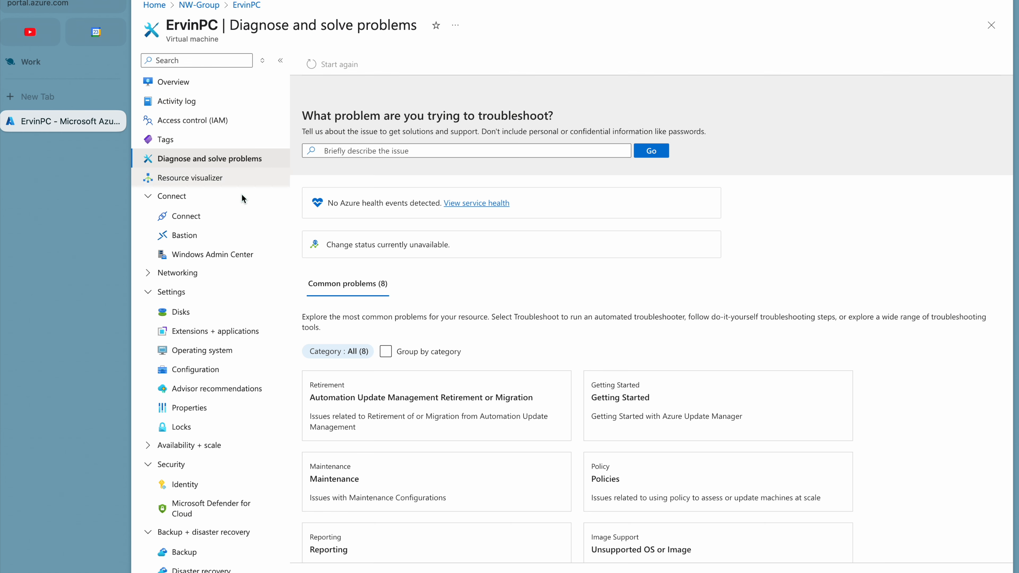
Step: Copy public IP 20.75.48.50 from ErvinPC's overview and bring up Windows App
{"action": "scroll", "coordinate": [448, 341], "scroll_direction": "down", "scroll_amount": 5}
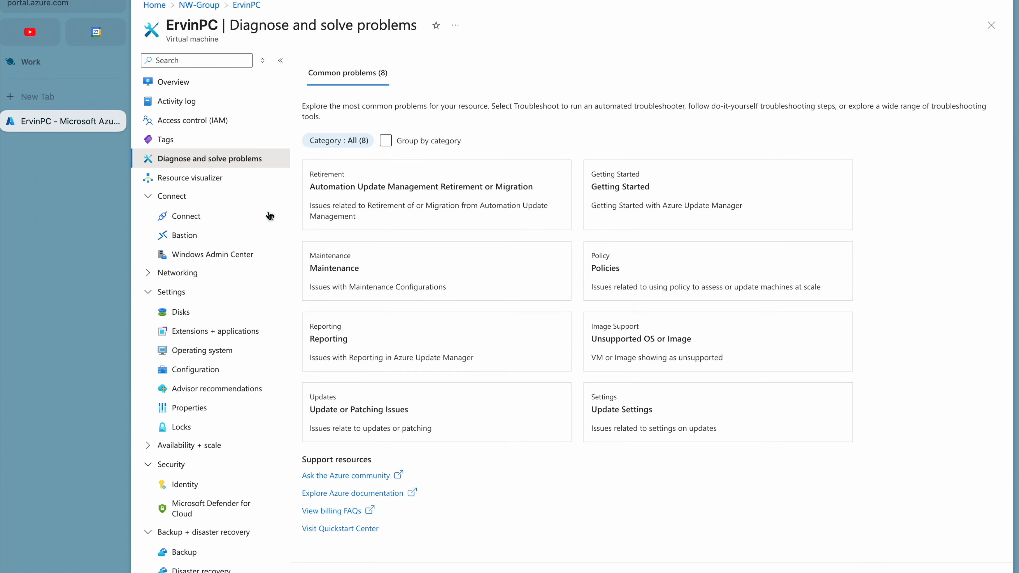
{"action": "left_click", "coordinate": [176, 85]}
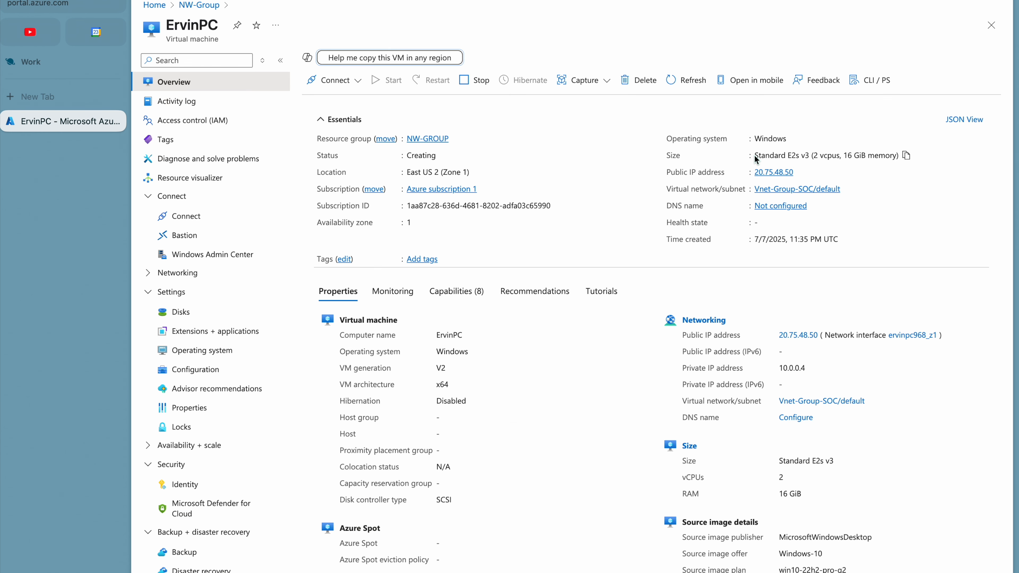
{"action": "left_click", "coordinate": [799, 172]}
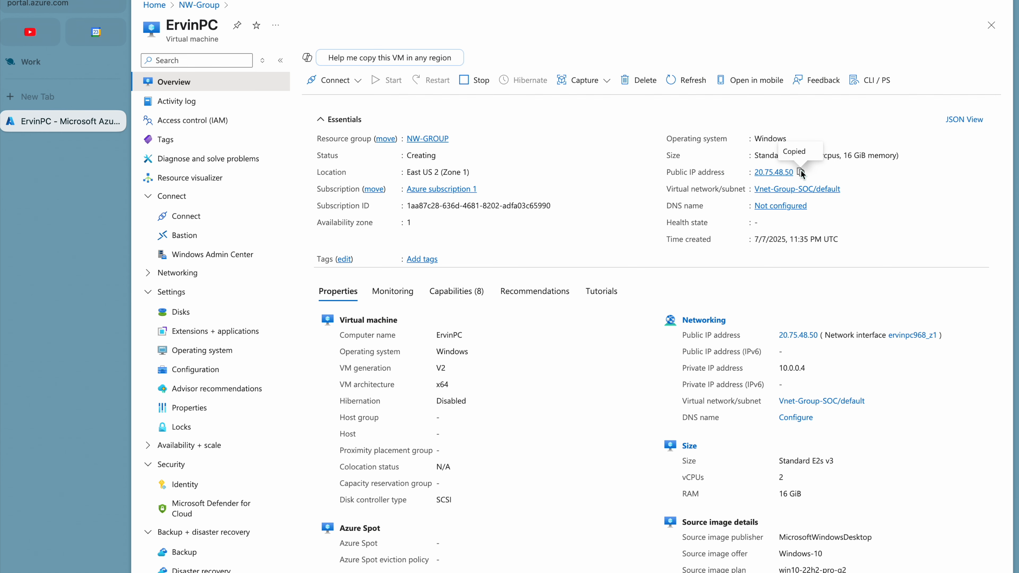
{"action": "key", "text": "ctrl+Up"}
Step: Add a PC named 20.75.48.50 to Windows App in full screen
{"action": "left_click", "coordinate": [542, 261]}
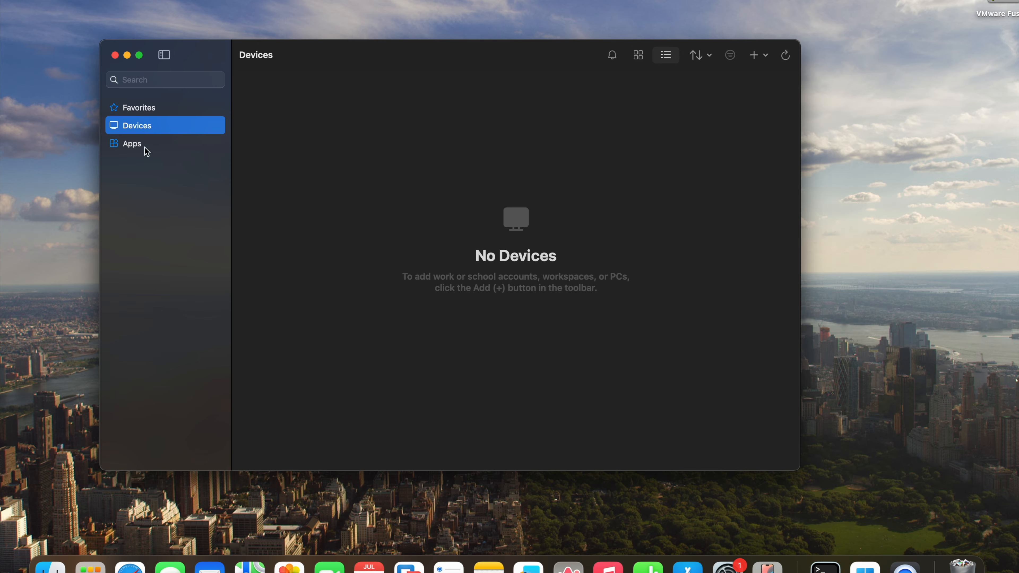
{"action": "left_click", "coordinate": [138, 55]}
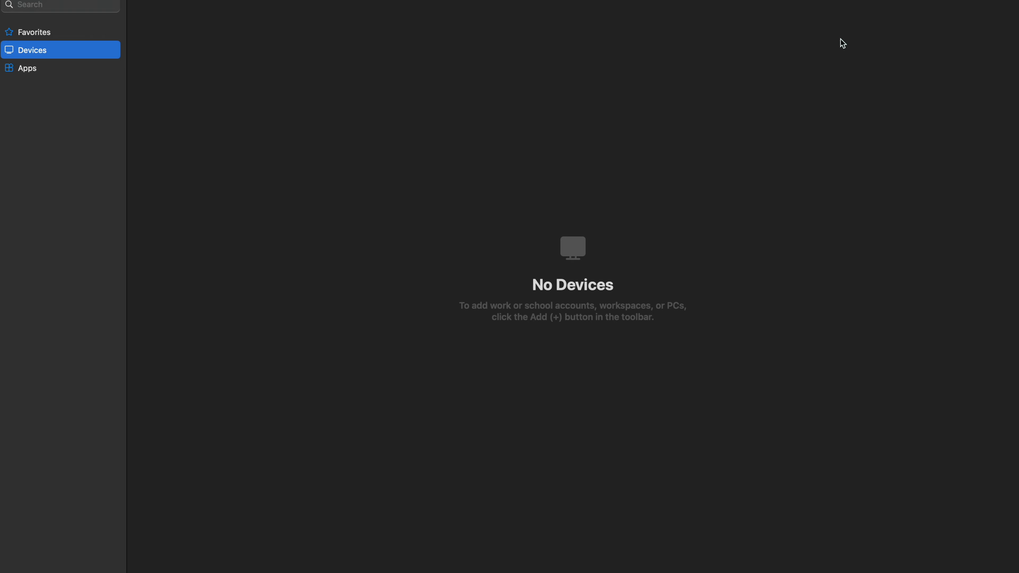
{"action": "left_click", "coordinate": [935, 5]}
{"action": "left_click", "coordinate": [934, 36]}
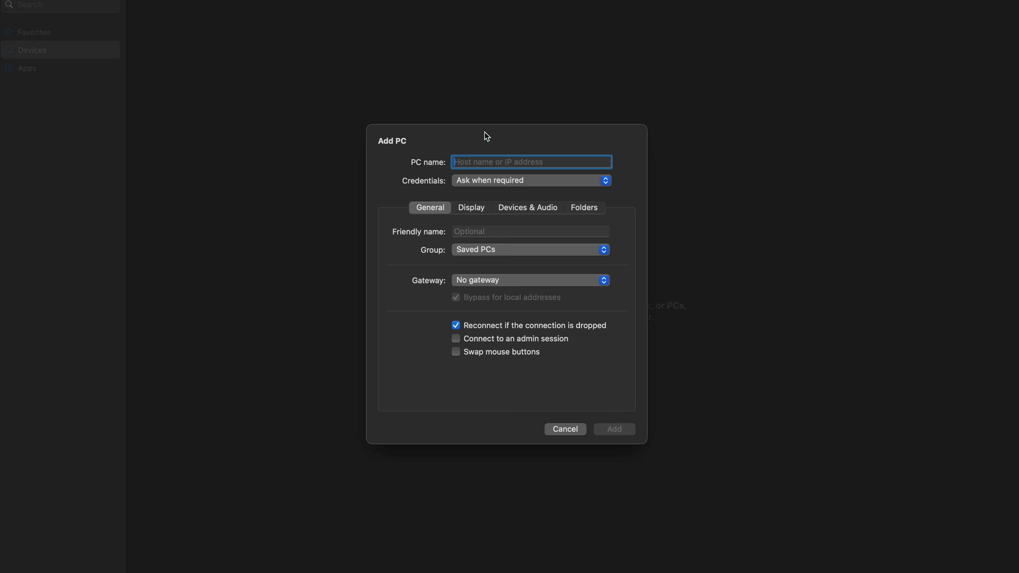
{"action": "key", "text": "super+v"}
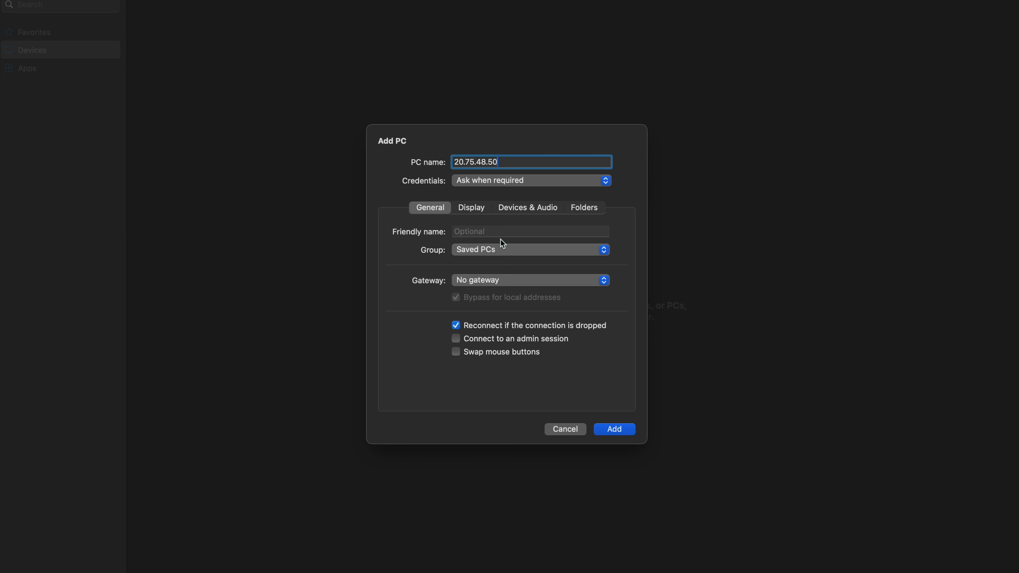
{"action": "left_click", "coordinate": [613, 430]}
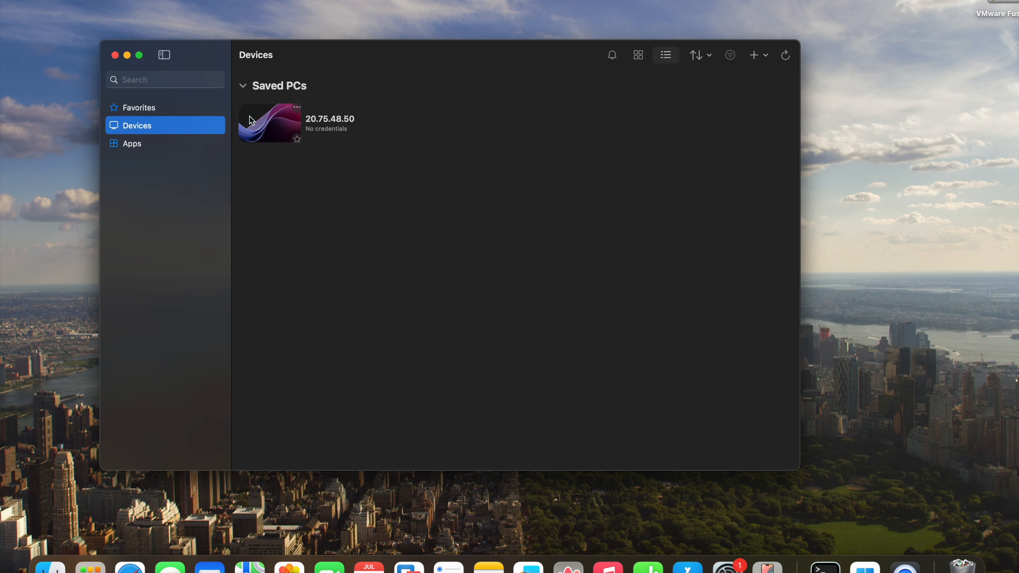
Step: Connect to the saved 20.75.48.50 PC and enter the VM's username and password
{"action": "double_click", "coordinate": [280, 134]}
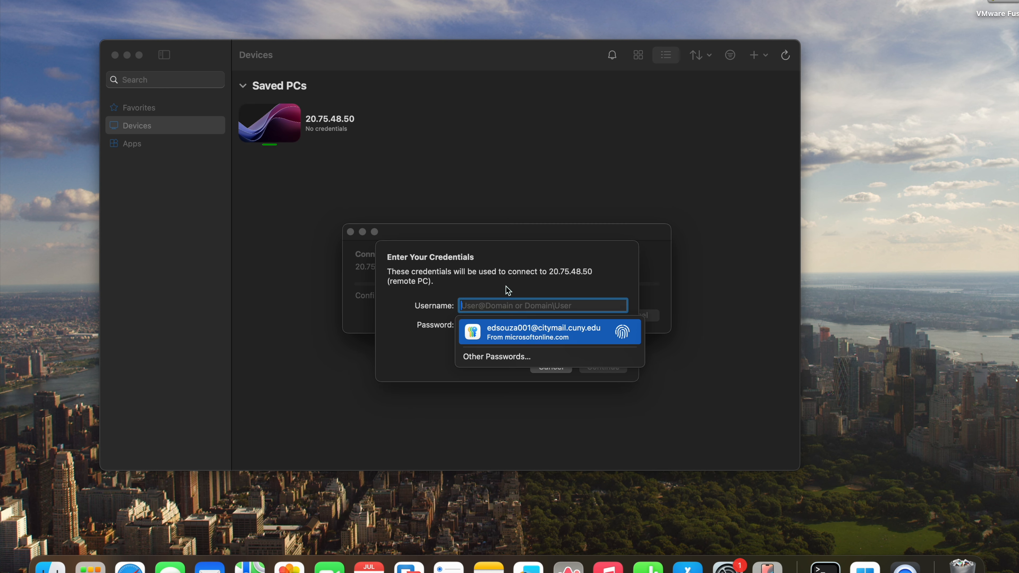
{"action": "type", "text": "azu"}
{"action": "key", "text": "BackSpace"}
{"action": "key", "text": "BackSpace"}
{"action": "key", "text": "BackSpace"}
{"action": "type", "text": "AzureLab"}
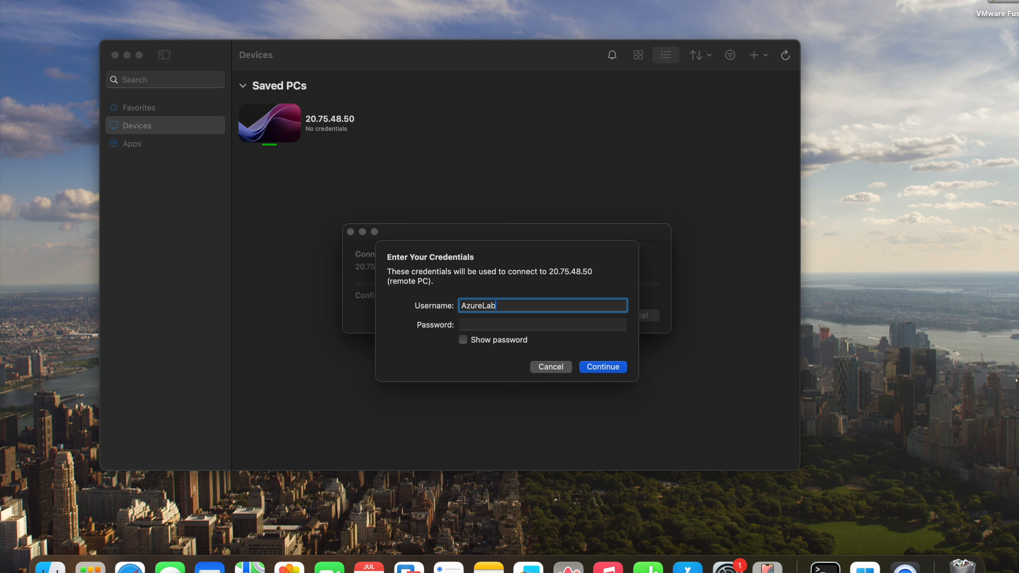
{"action": "left_click", "coordinate": [514, 325]}
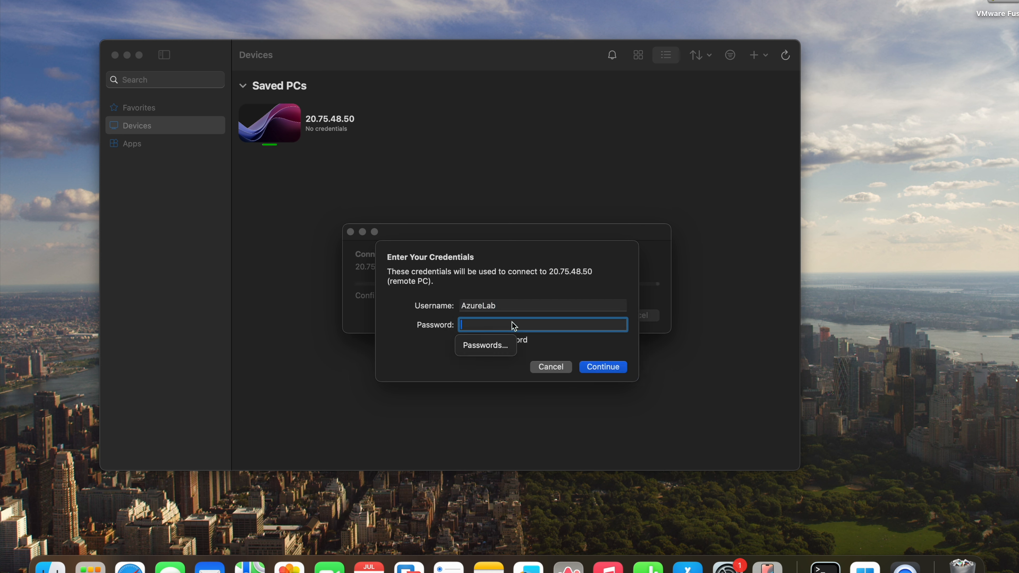
{"action": "type", "text": "•••••••••"}
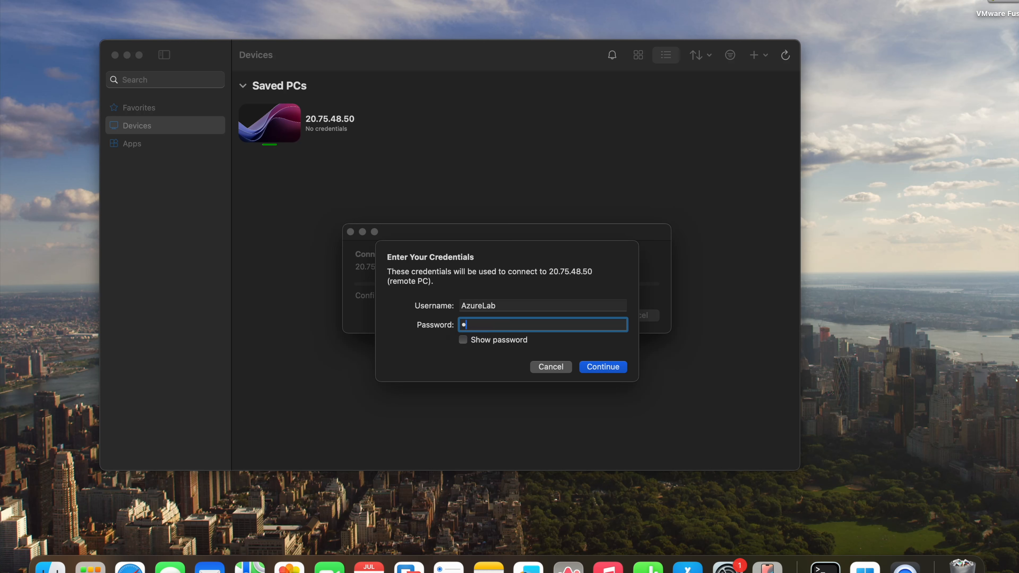
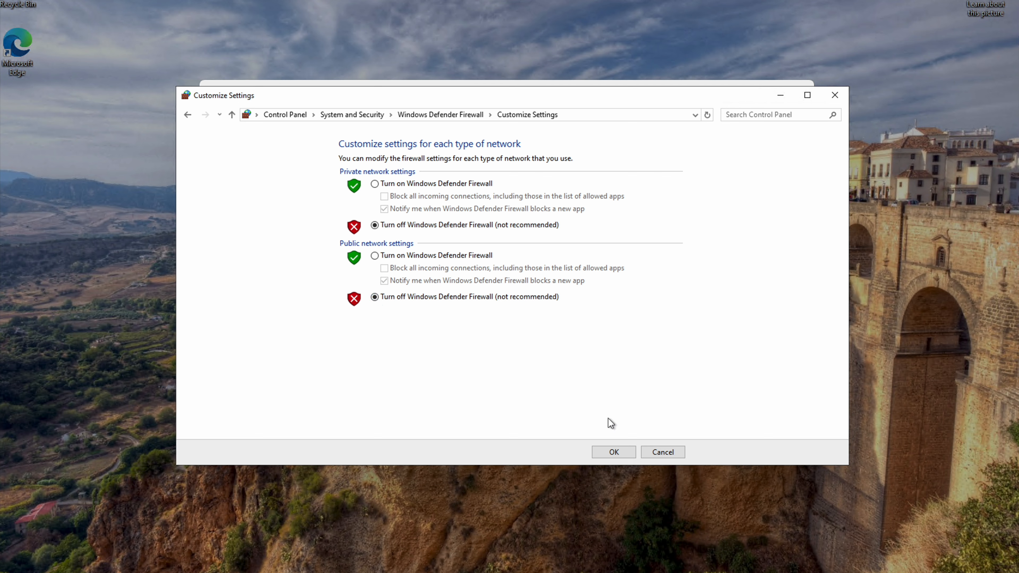
Step: Confirm the firewall is off for private and public networks, close the windows, and exit full screen
{"action": "left_click", "coordinate": [609, 454]}
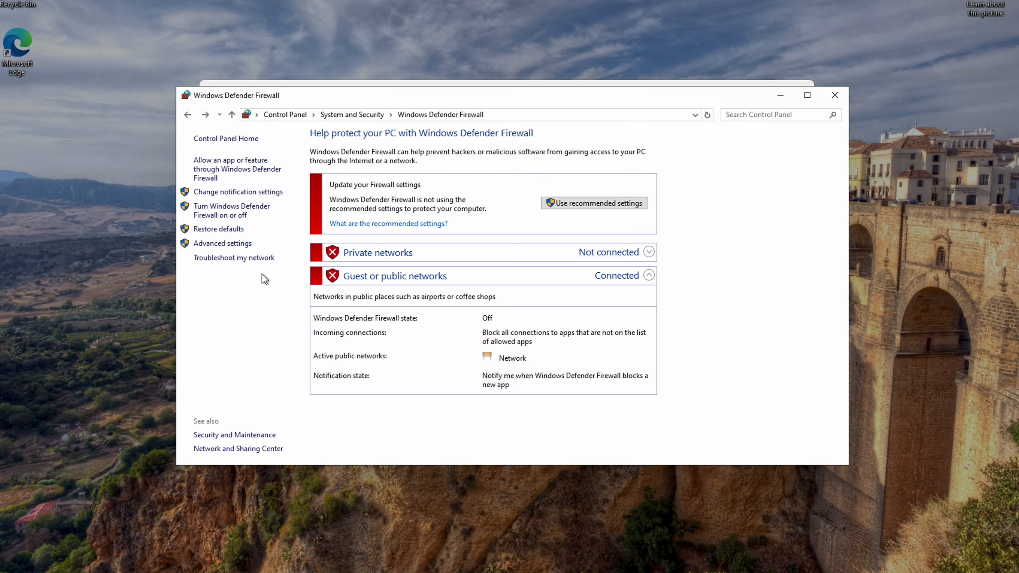
{"action": "left_click", "coordinate": [833, 95]}
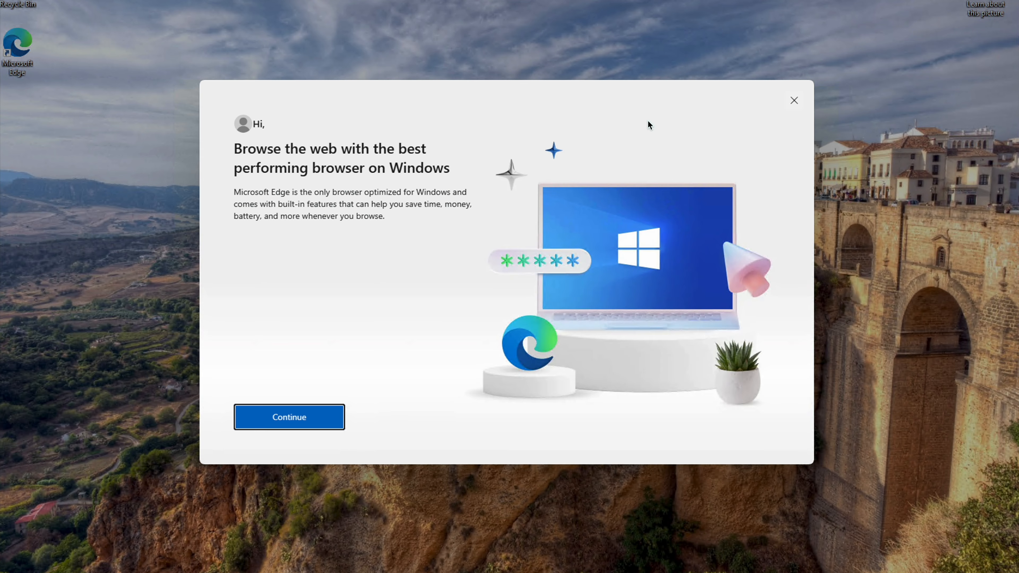
{"action": "left_click", "coordinate": [792, 99]}
{"action": "key", "text": "ctrl+Up"}
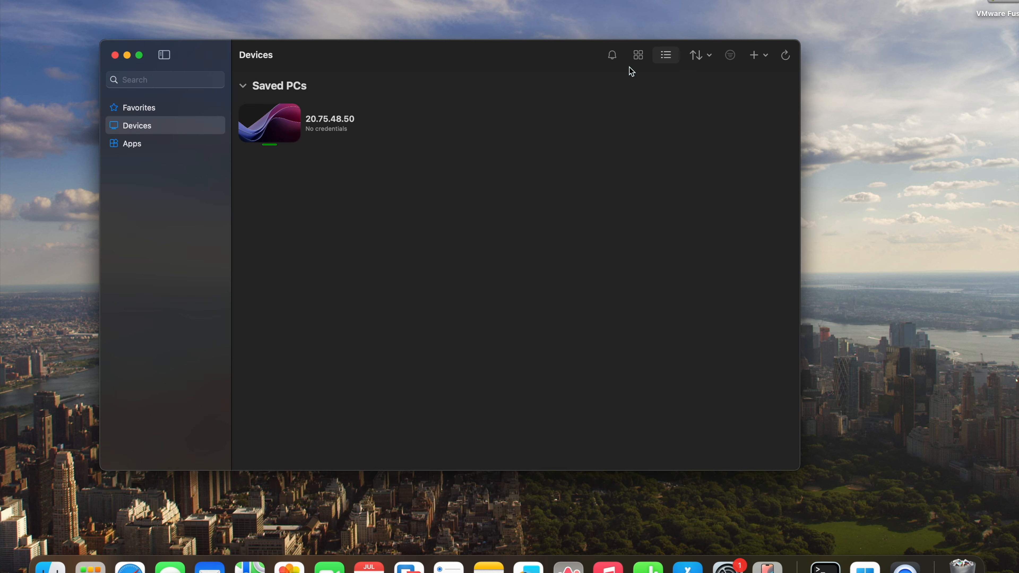
Step: Ping the VM's public IP 20.75.48.50 from a new Terminal window
{"action": "left_click", "coordinate": [882, 175]}
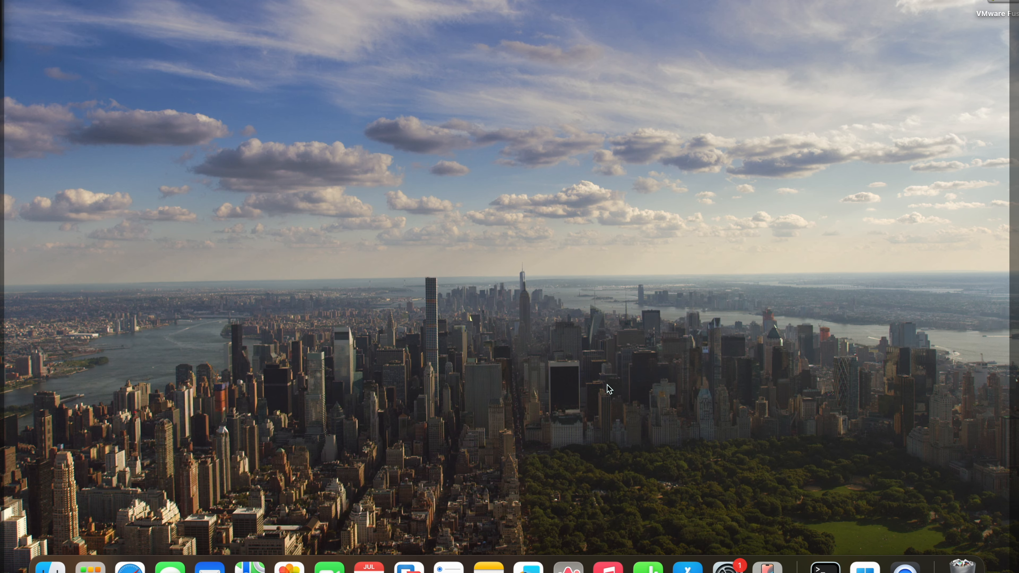
{"action": "left_click", "coordinate": [824, 566]}
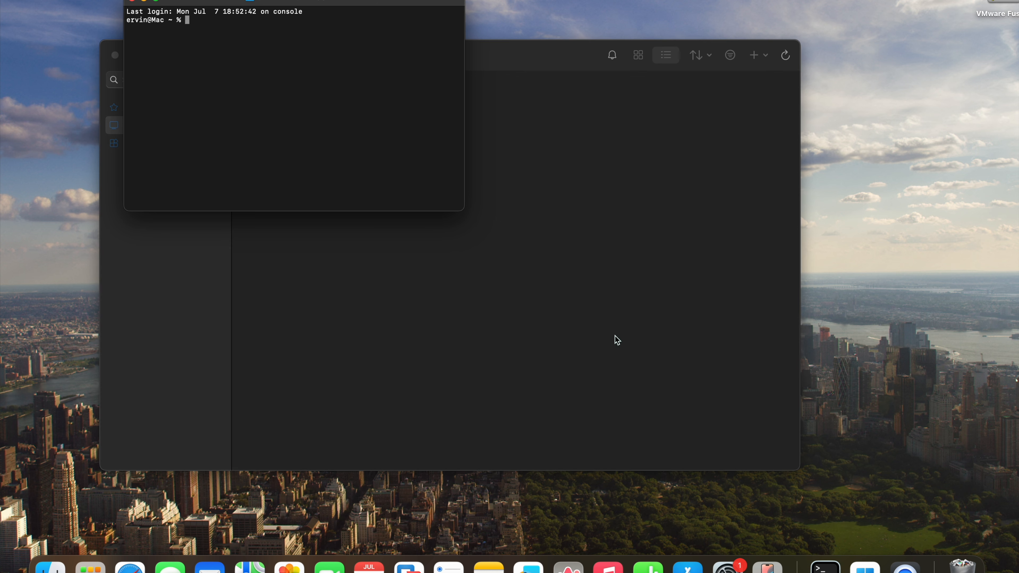
{"action": "left_click_drag", "start_coordinate": [211, 1], "coordinate": [373, 164]}
{"action": "type", "text": "ping"}
{"action": "type", "text": "20.75.48.50"}
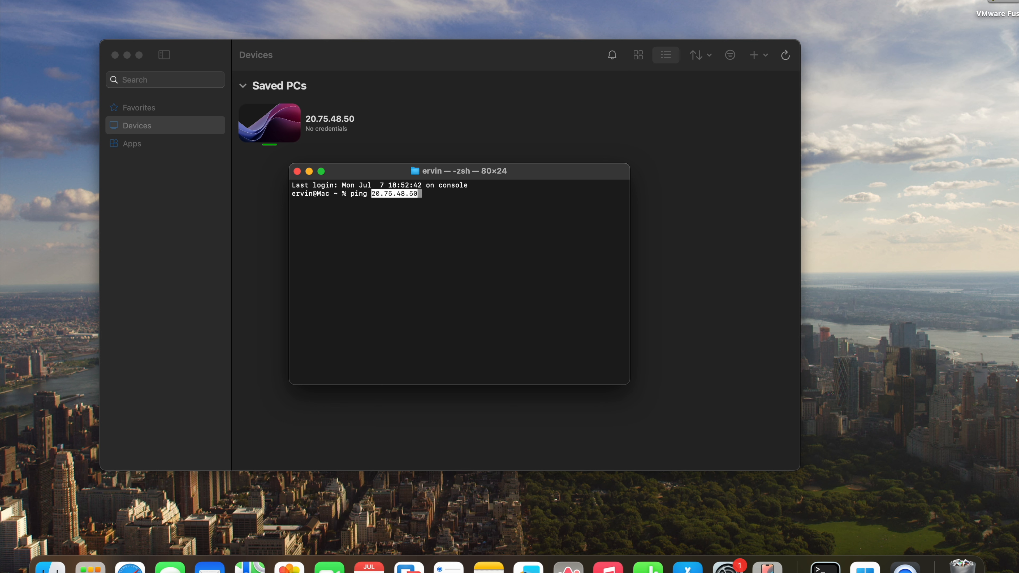
{"action": "key", "text": "Return"}
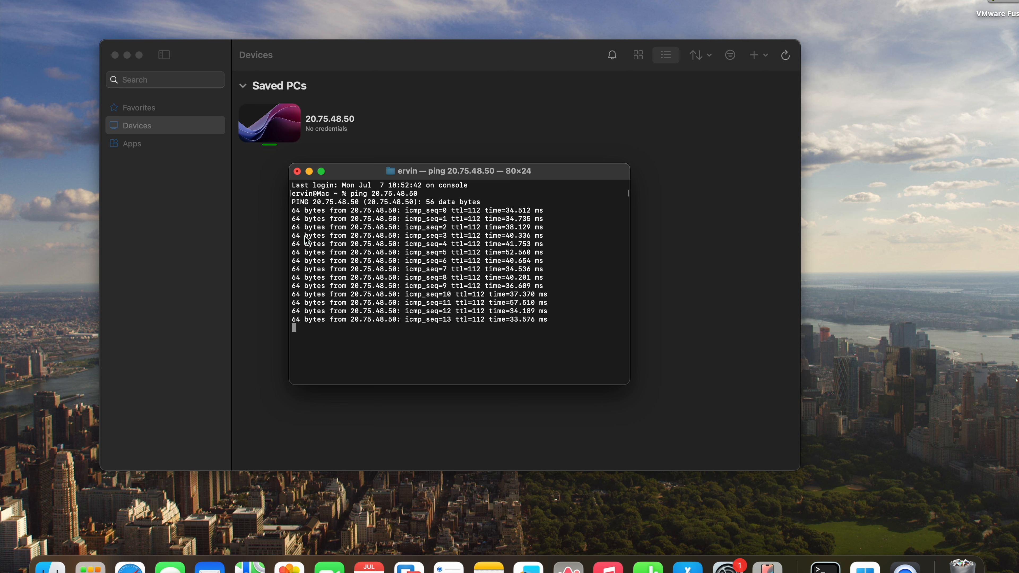
Step: Stop the ping, close Terminal and the saved PCs window, and return to the Azure space
{"action": "left_click", "coordinate": [297, 171]}
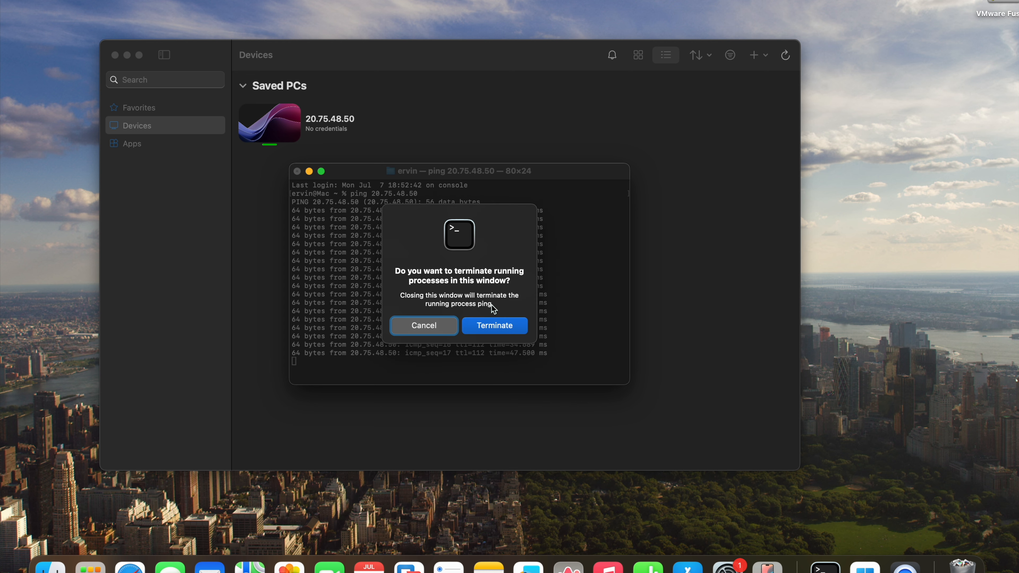
{"action": "left_click", "coordinate": [488, 324]}
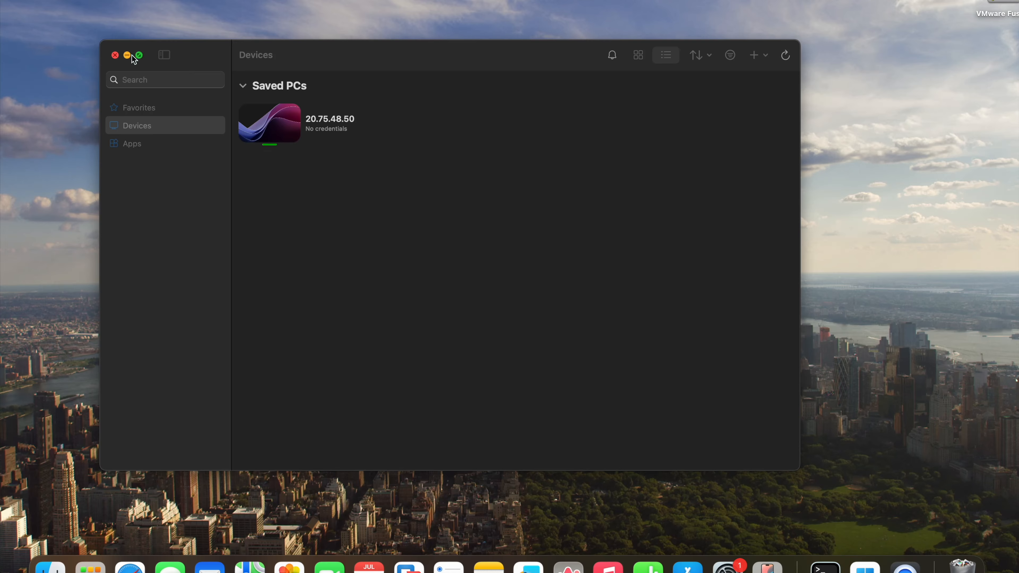
{"action": "left_click", "coordinate": [116, 55]}
{"action": "key", "text": "ctrl+Right"}
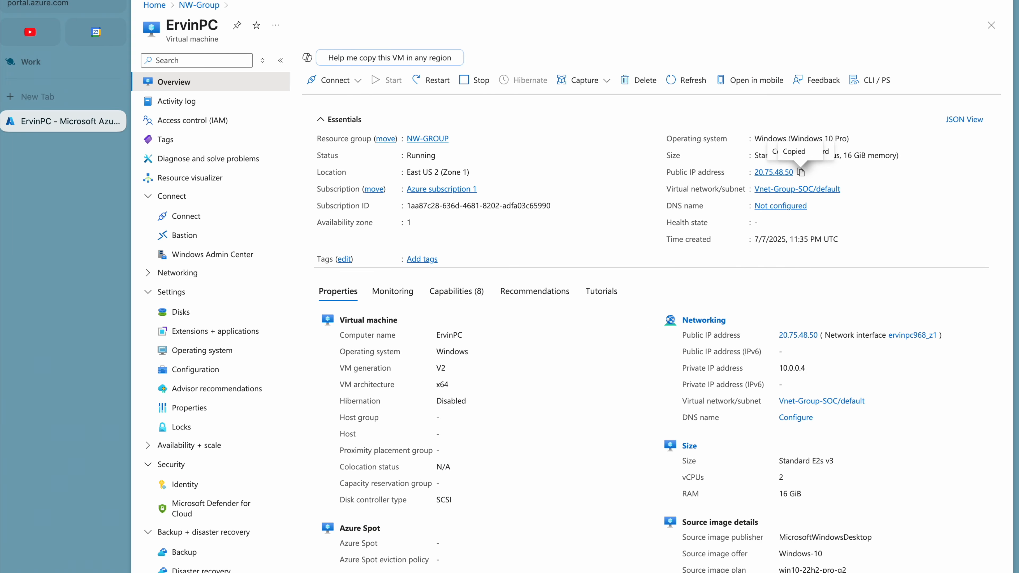
Step: Find Log Analytics workspaces through the portal search and begin a new workspace
{"action": "left_click", "coordinate": [154, 4]}
{"action": "left_click", "coordinate": [515, 1]}
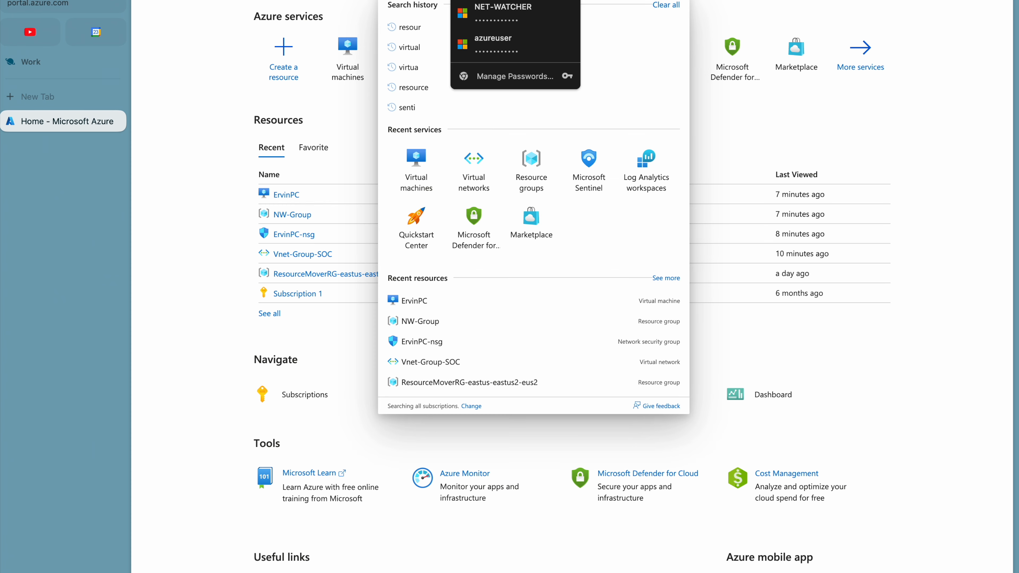
{"action": "type", "text": "log"}
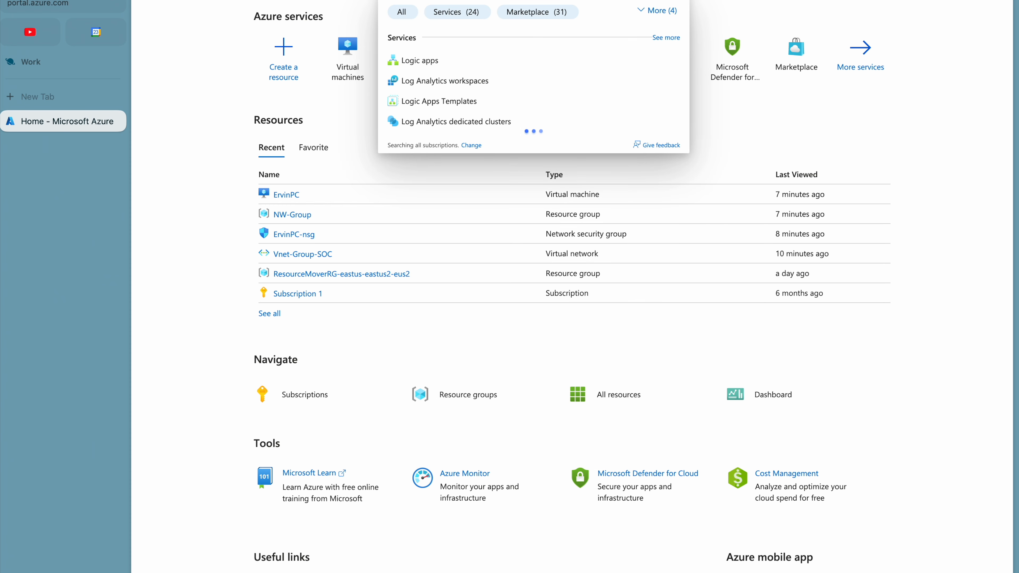
{"action": "left_click", "coordinate": [498, 86]}
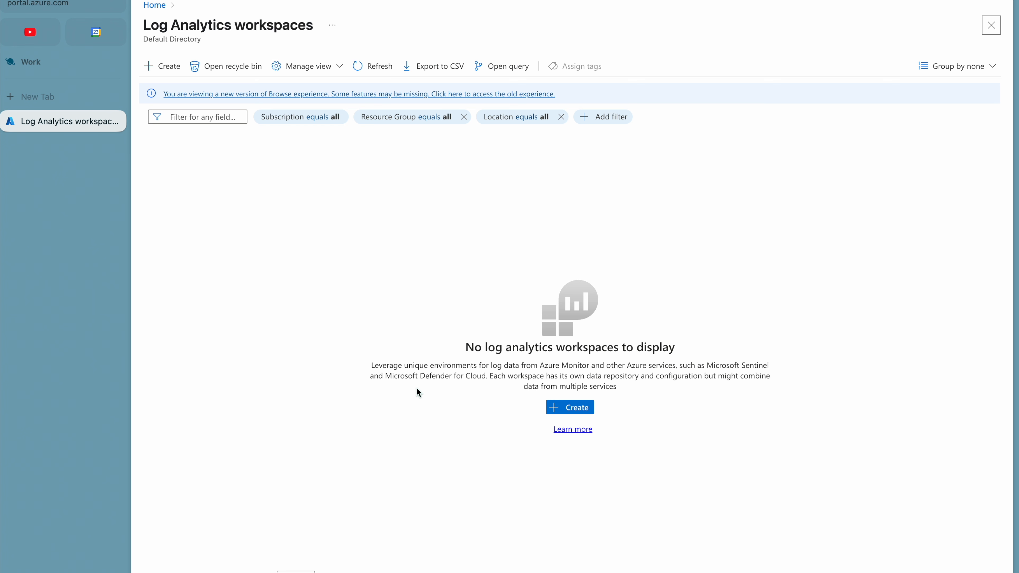
{"action": "left_click", "coordinate": [549, 409]}
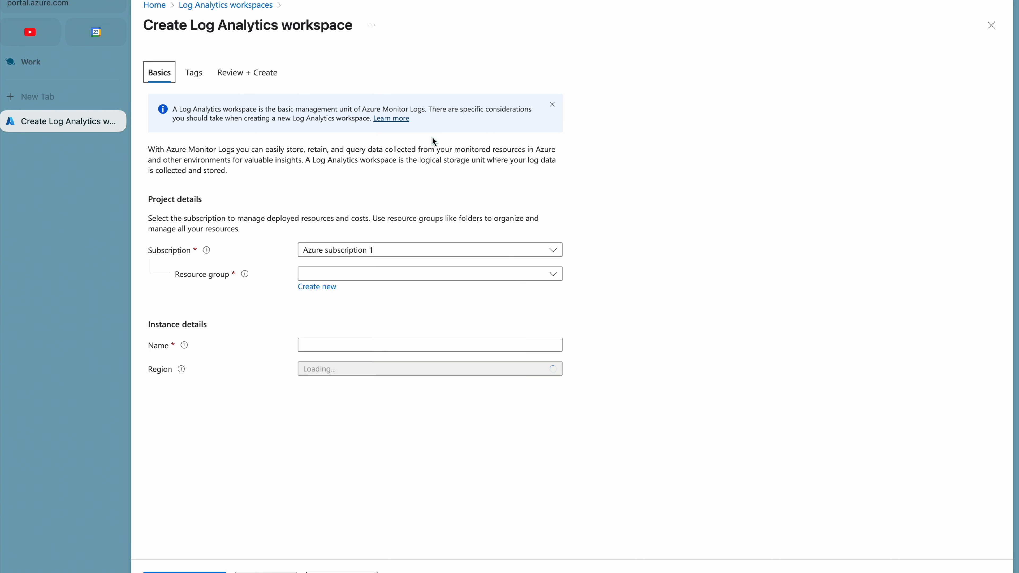
Step: Set Azure subscription 1, NW-Group, name Log-Group-SOC in East US 2, then review and create
{"action": "left_click", "coordinate": [381, 248]}
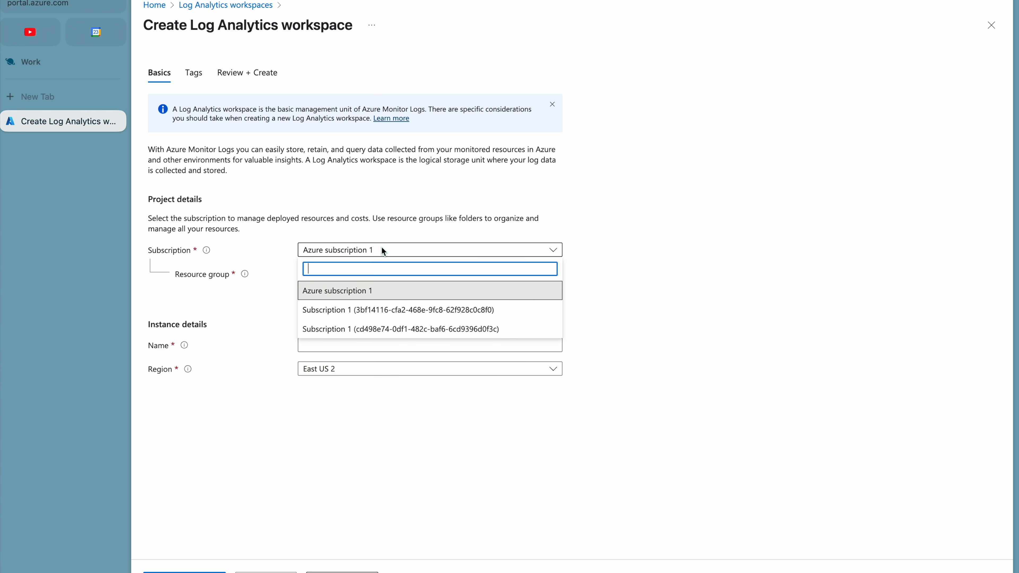
{"action": "left_click", "coordinate": [355, 291]}
{"action": "left_click", "coordinate": [328, 274]}
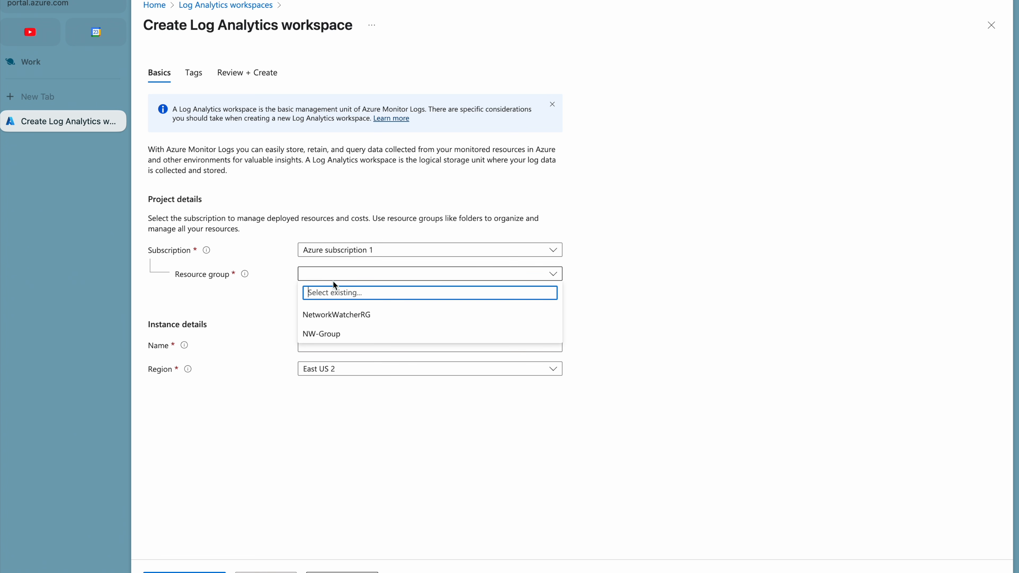
{"action": "left_click", "coordinate": [336, 335]}
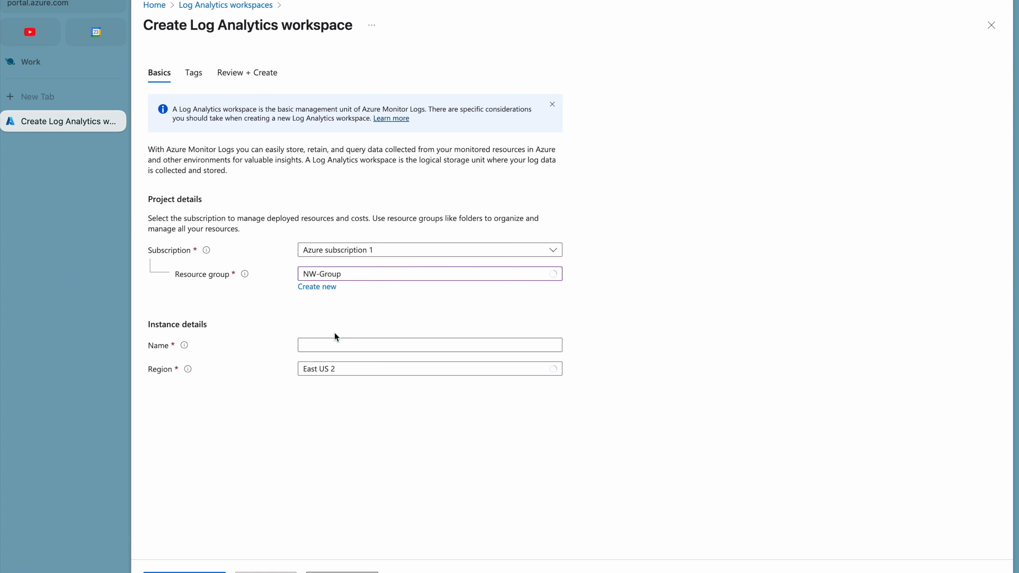
{"action": "left_click", "coordinate": [326, 347]}
{"action": "type", "text": "Log"}
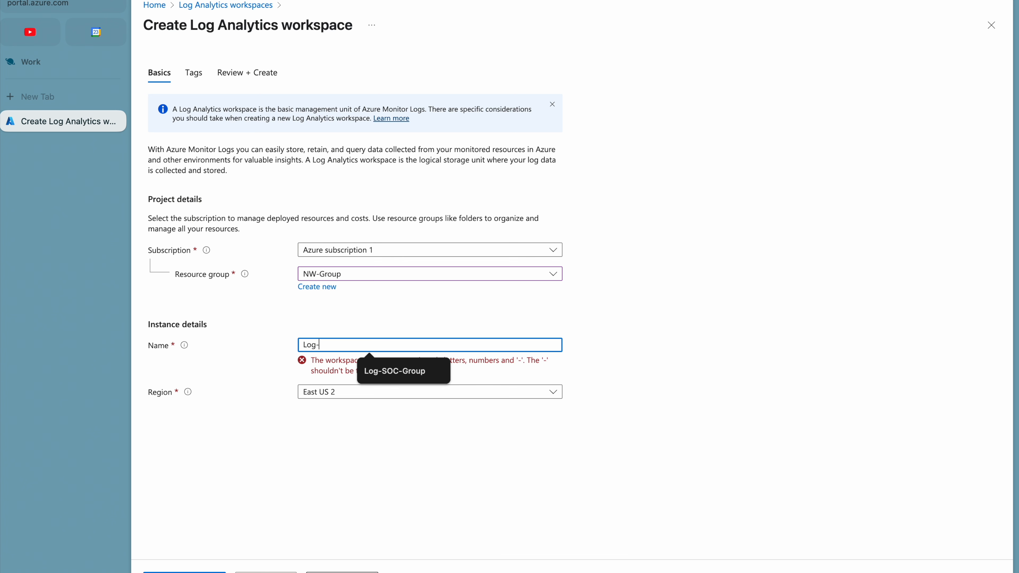
{"action": "type", "text": "-Group"}
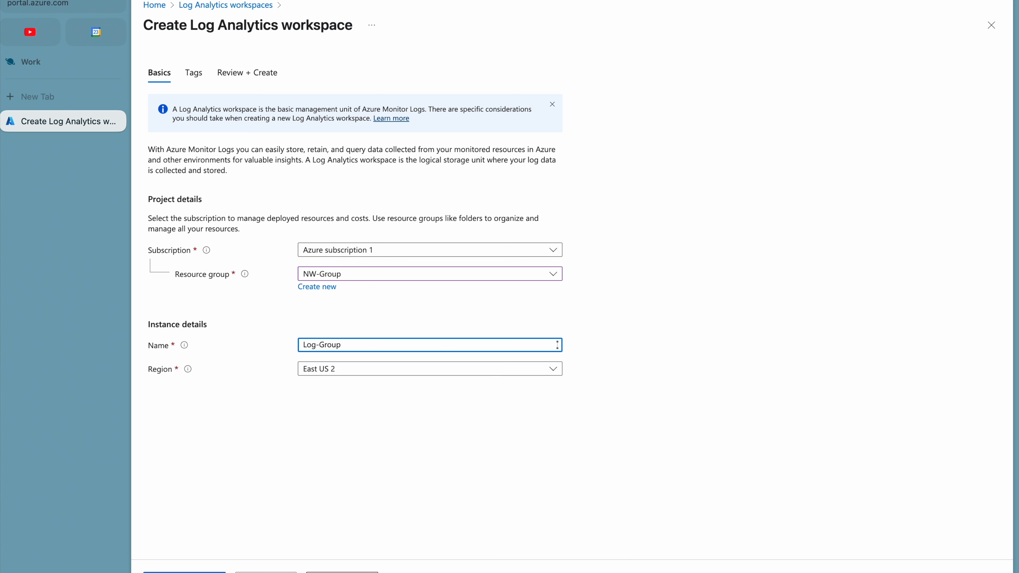
{"action": "type", "text": "-"}
{"action": "type", "text": "SP"}
{"action": "left_click", "coordinate": [341, 572]}
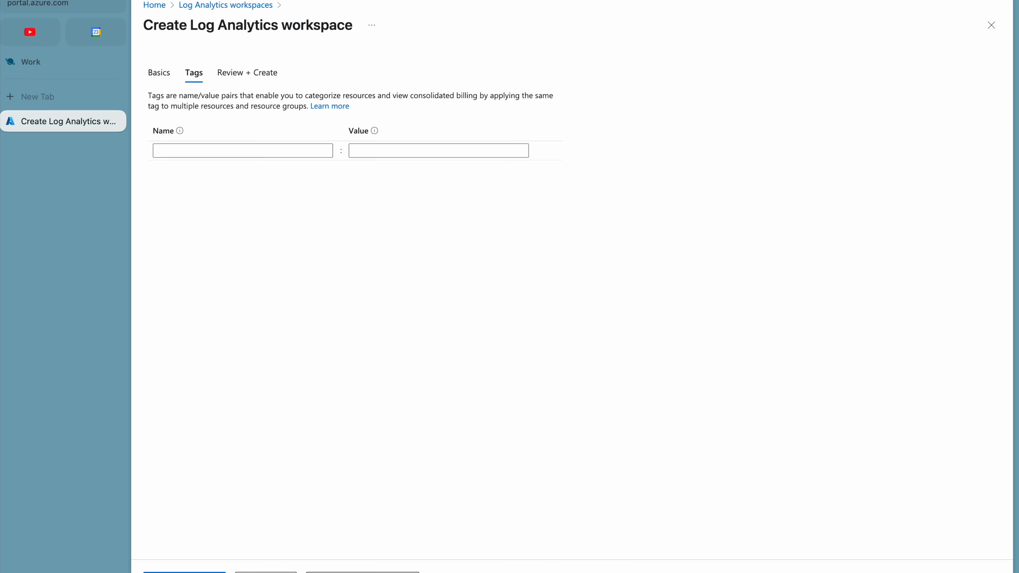
{"action": "left_click", "coordinate": [341, 572]}
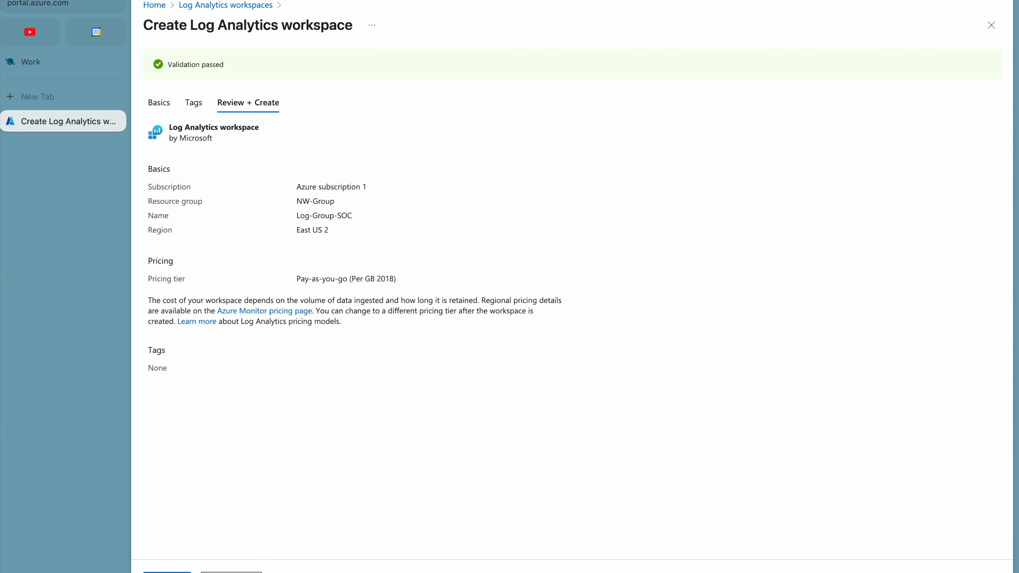
{"action": "left_click", "coordinate": [167, 572]}
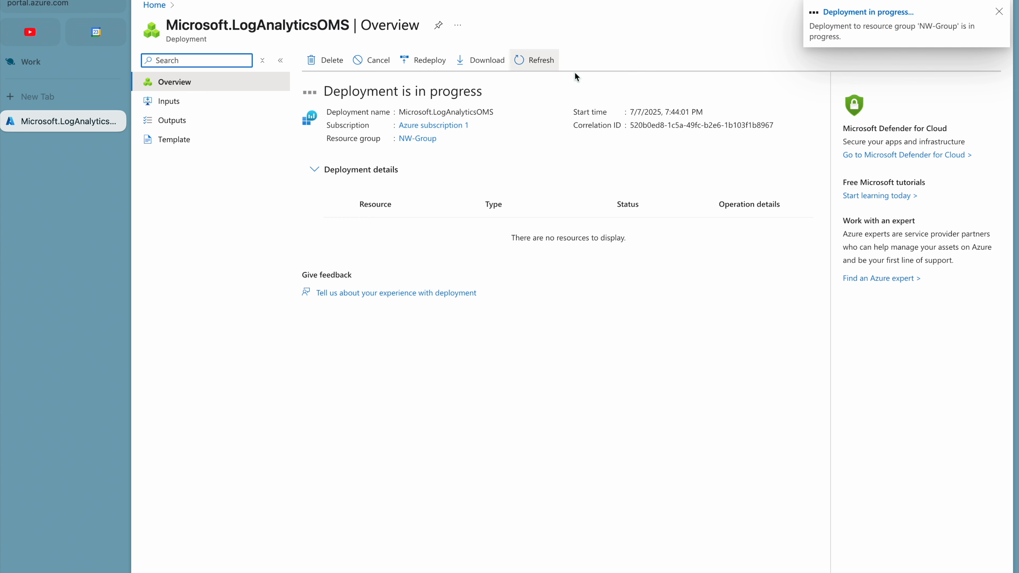
Step: In a new tab, search azure.portal, open the Azure Portal site, and sign in with the first account
{"action": "left_click", "coordinate": [65, 98]}
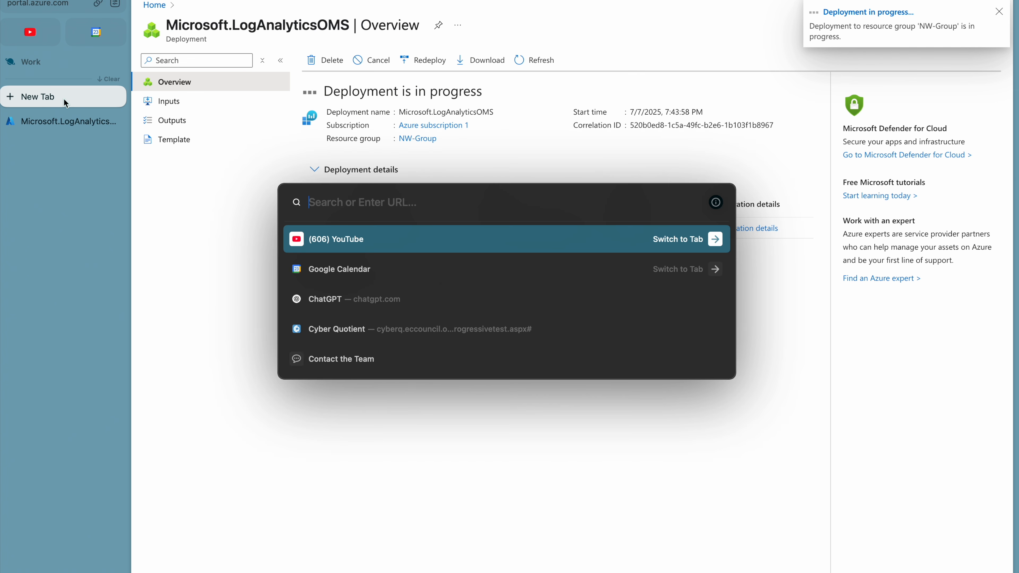
{"action": "type", "text": "micro"}
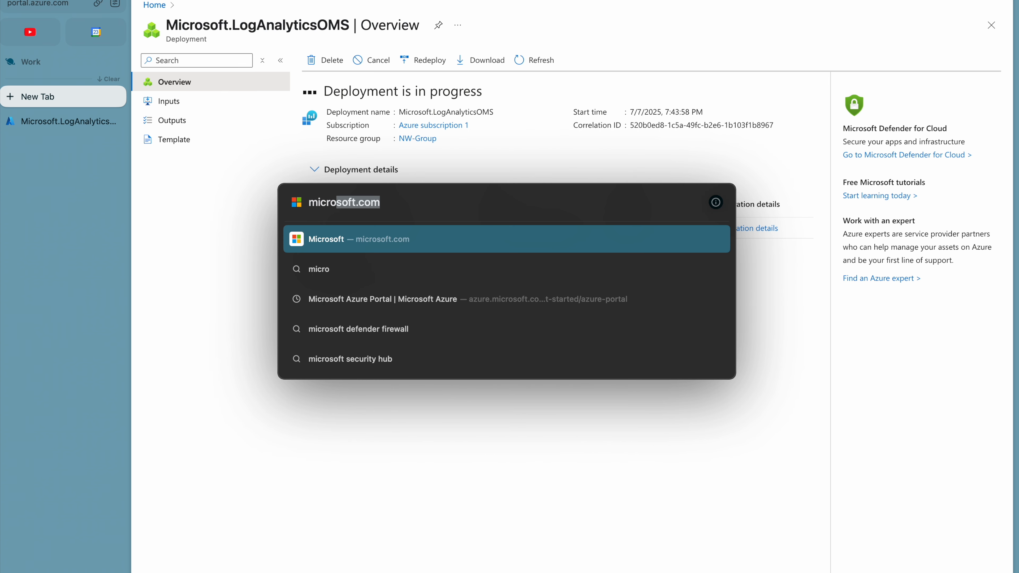
{"action": "key", "text": "BackSpace"}
{"action": "key", "text": "BackSpace"}
{"action": "key", "text": "BackSpace"}
{"action": "key", "text": "BackSpace"}
{"action": "key", "text": "BackSpace"}
{"action": "key", "text": "BackSpace"}
{"action": "type", "text": "azure.portal"}
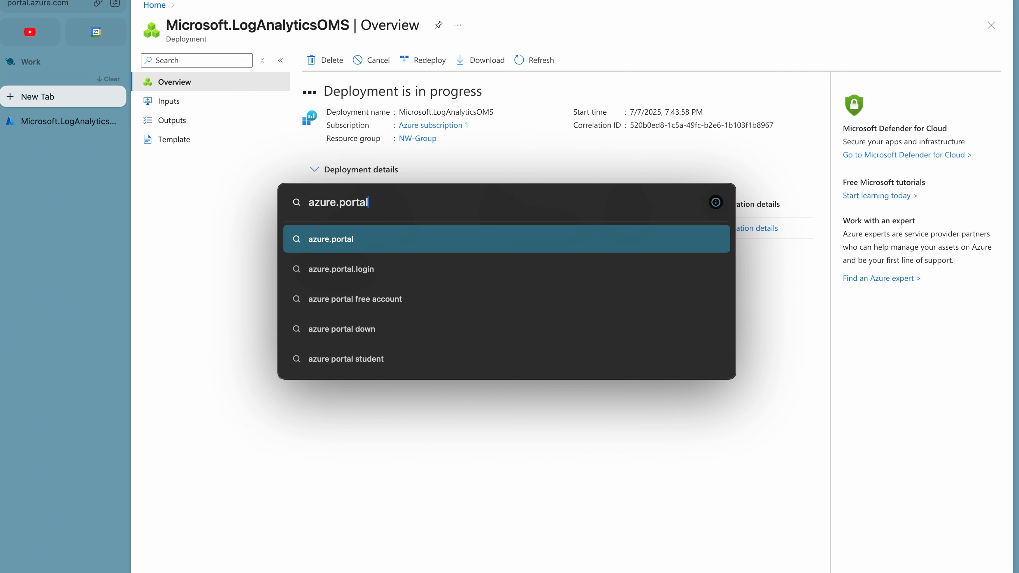
{"action": "key", "text": "Return"}
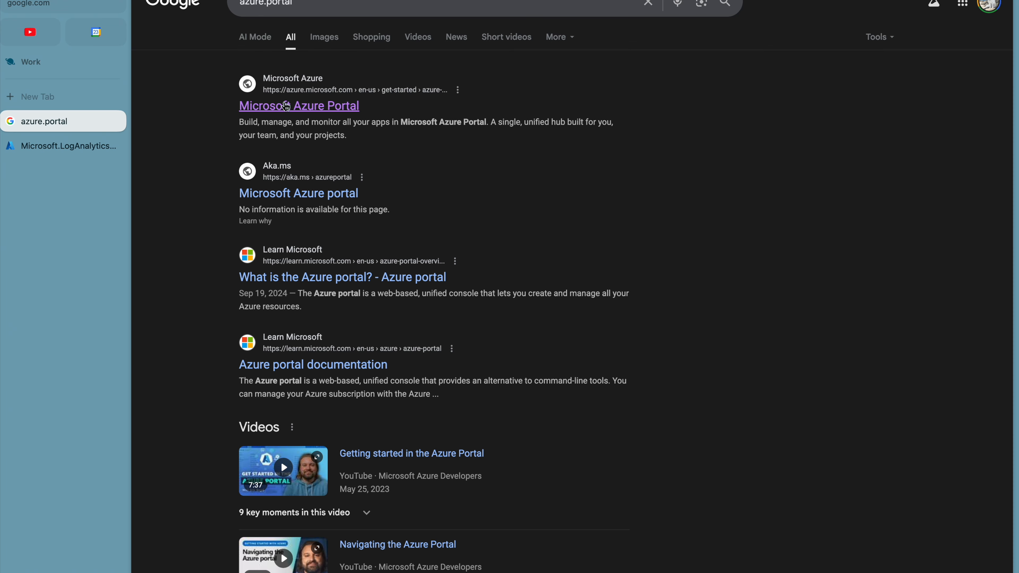
{"action": "left_click", "coordinate": [286, 106]}
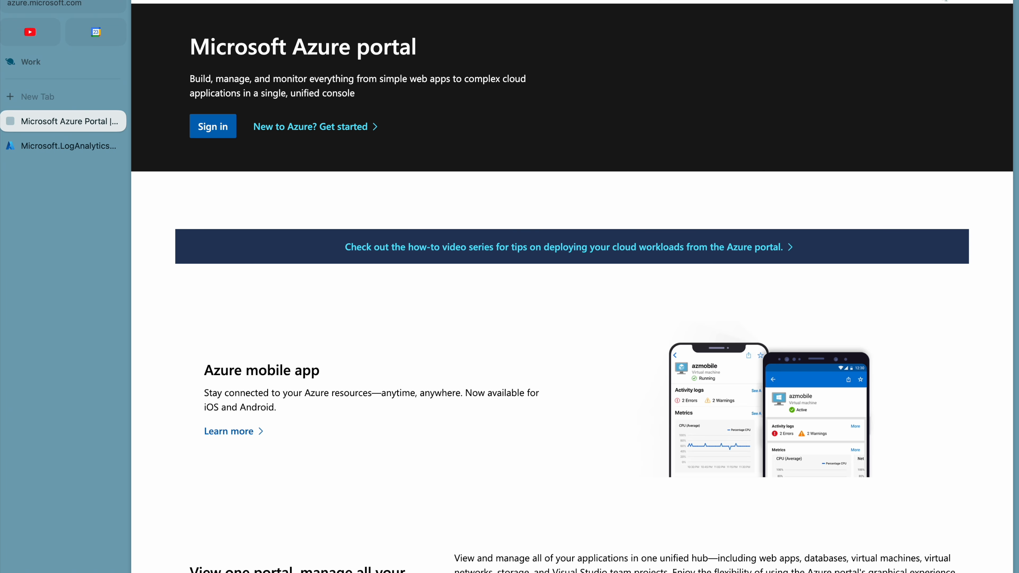
{"action": "left_click", "coordinate": [945, 0]}
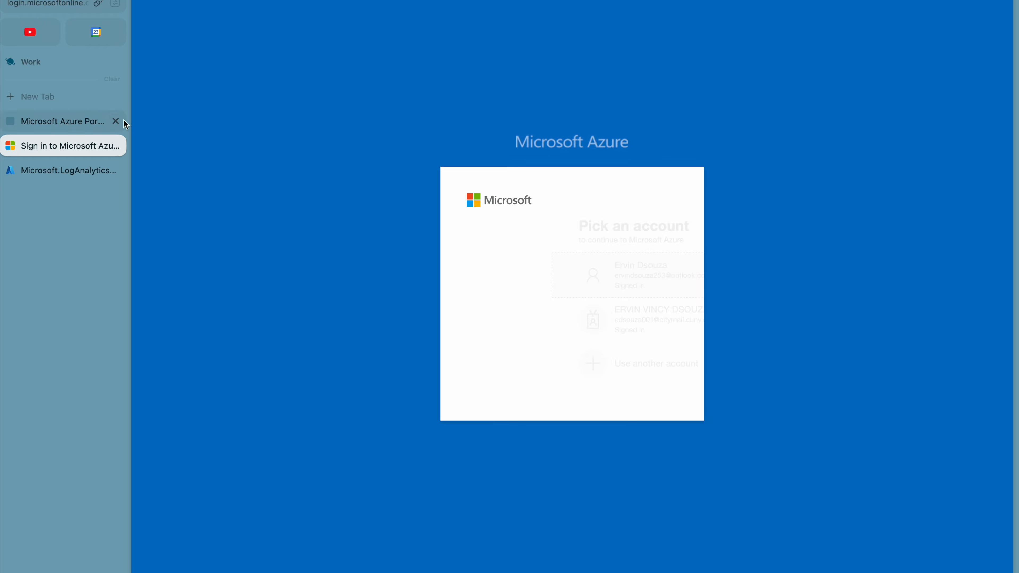
{"action": "left_click", "coordinate": [116, 122]}
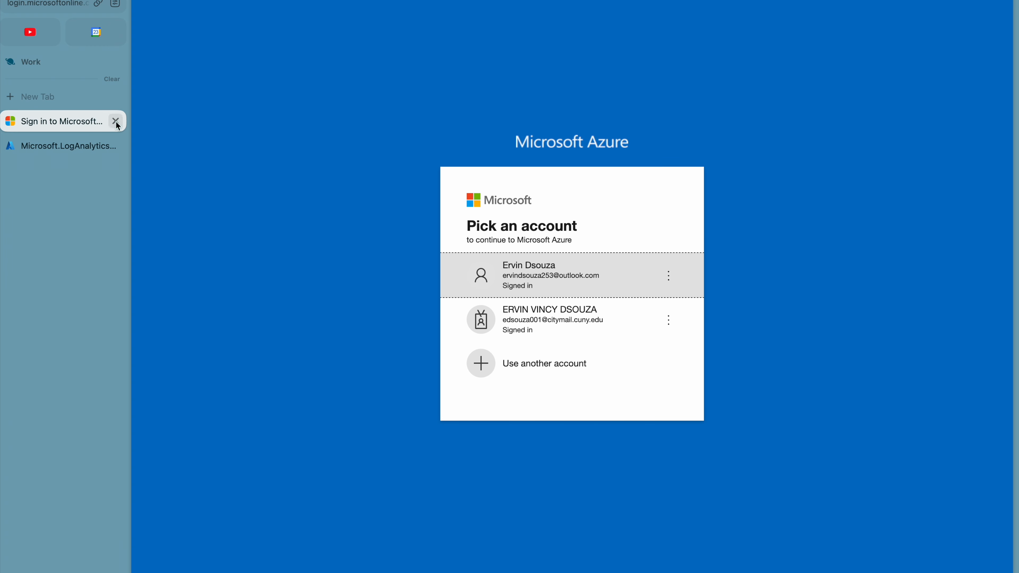
{"action": "left_click", "coordinate": [514, 266]}
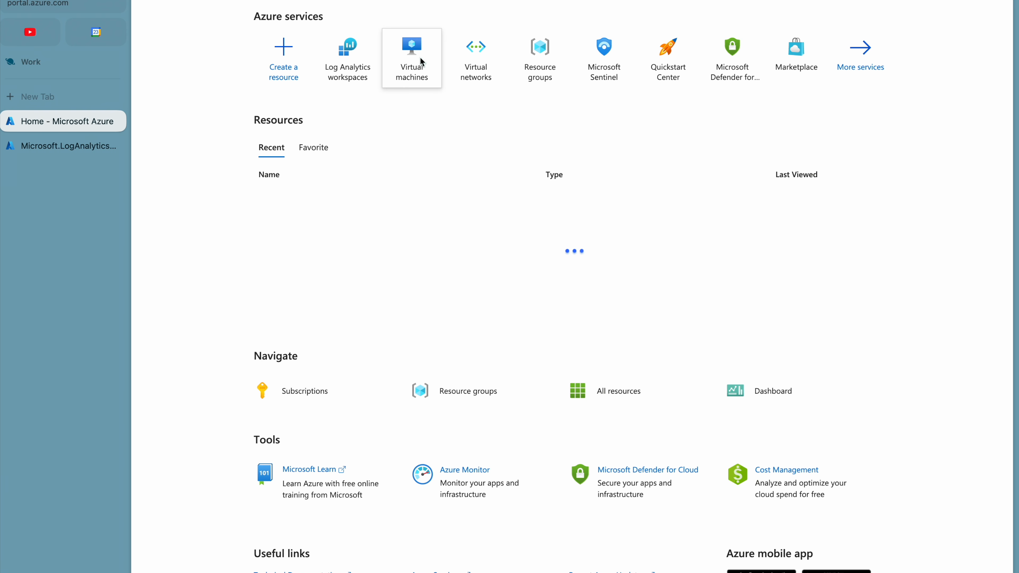
Step: Open Microsoft Sentinel, add it to Log-Group-SOC, and dismiss the free-trial and success notices
{"action": "left_click", "coordinate": [477, 0]}
{"action": "type", "text": "se"}
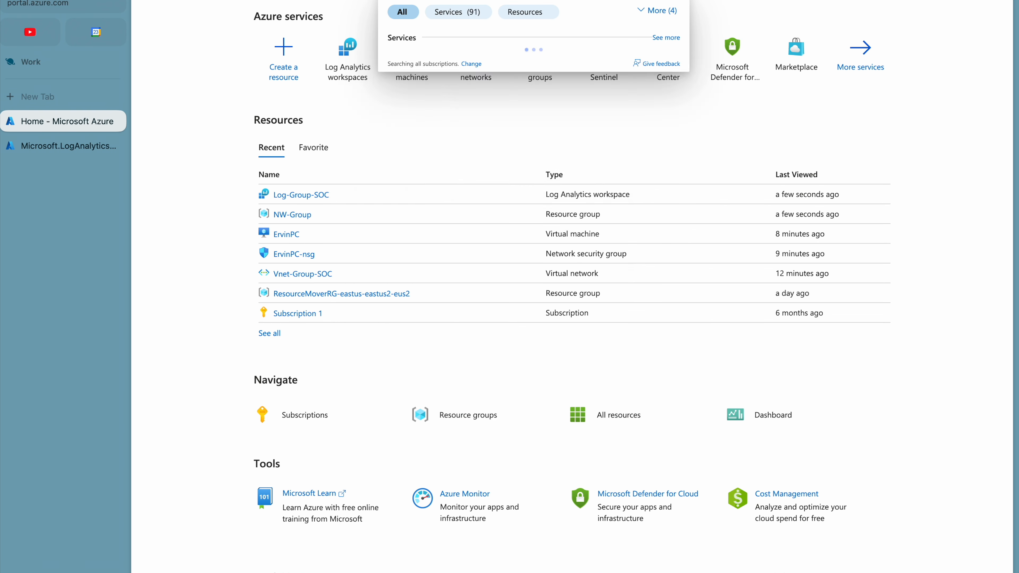
{"action": "left_click", "coordinate": [447, 81]}
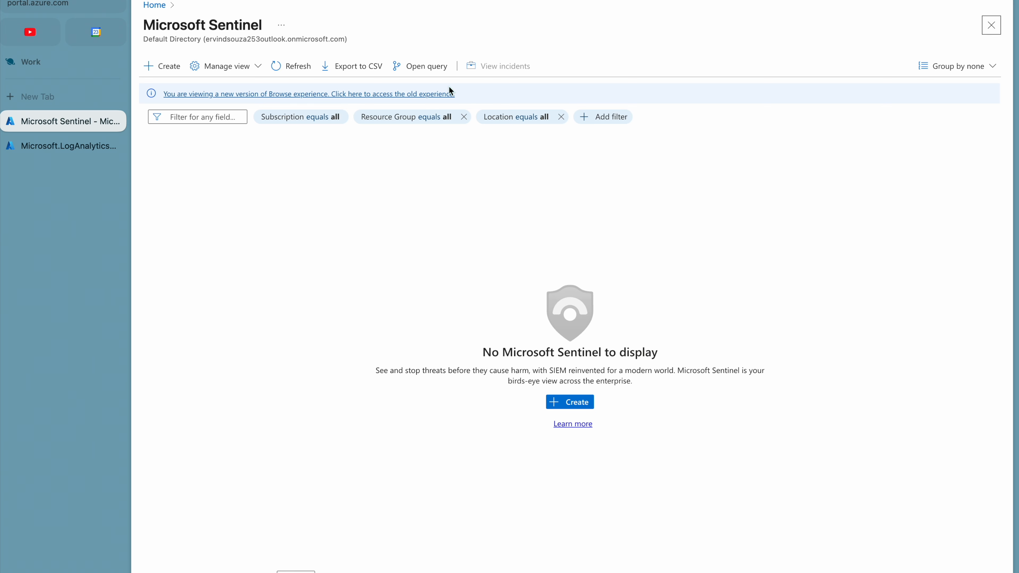
{"action": "left_click", "coordinate": [64, 142]}
{"action": "left_click", "coordinate": [22, 126]}
{"action": "left_click", "coordinate": [566, 402]}
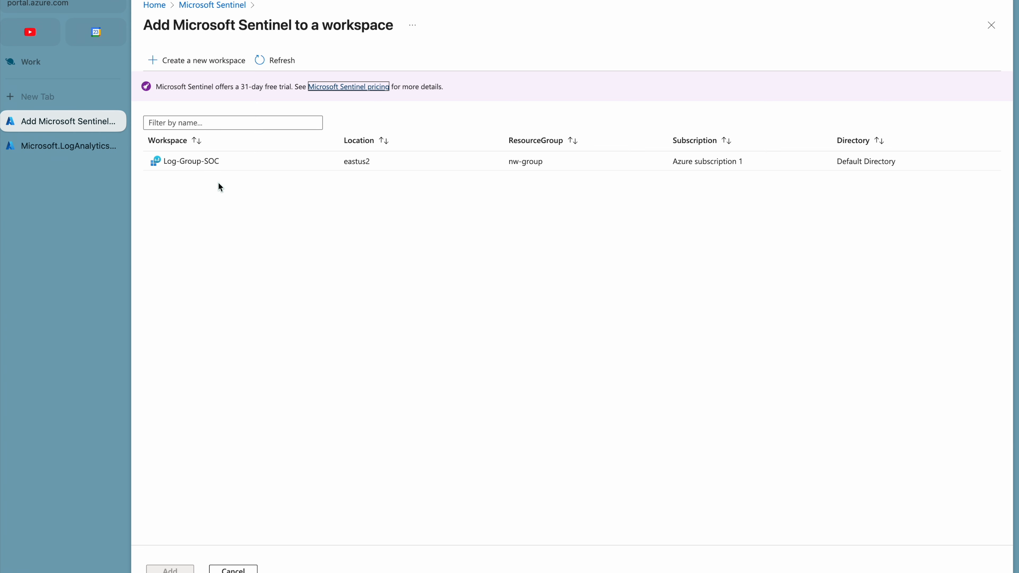
{"action": "left_click", "coordinate": [179, 168]}
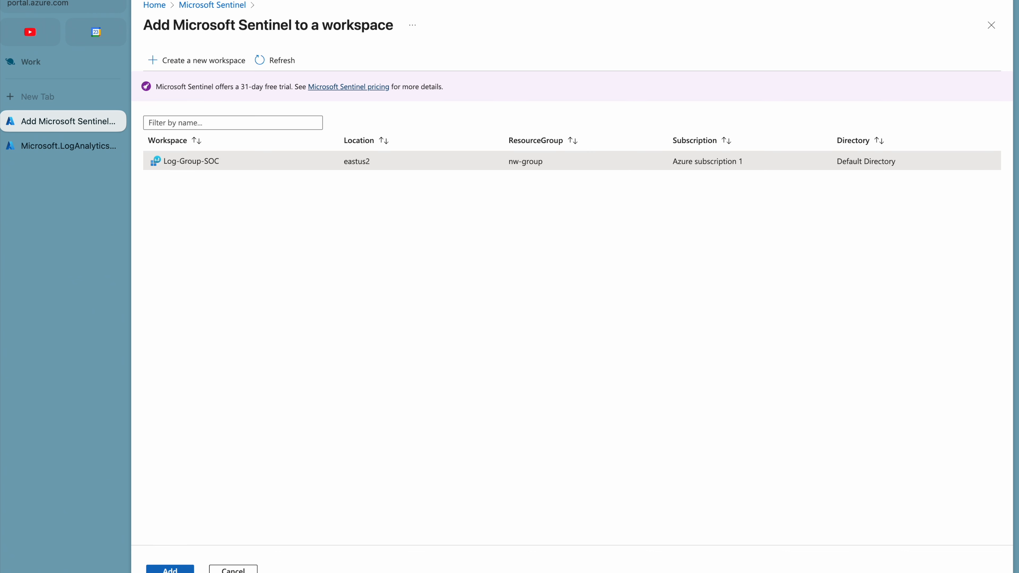
{"action": "left_click", "coordinate": [170, 570]}
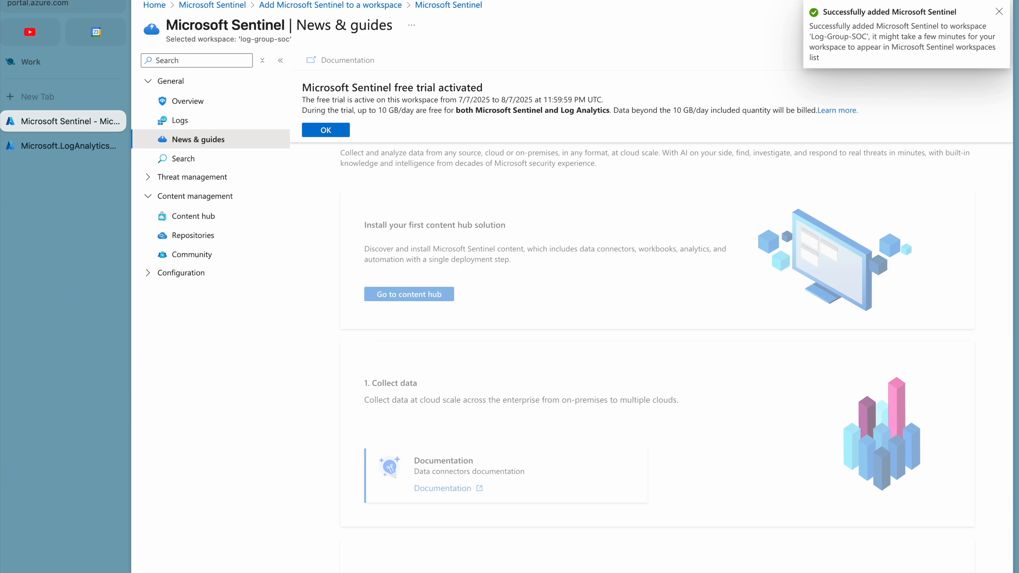
{"action": "left_click", "coordinate": [343, 133]}
{"action": "left_click", "coordinate": [1000, 14]}
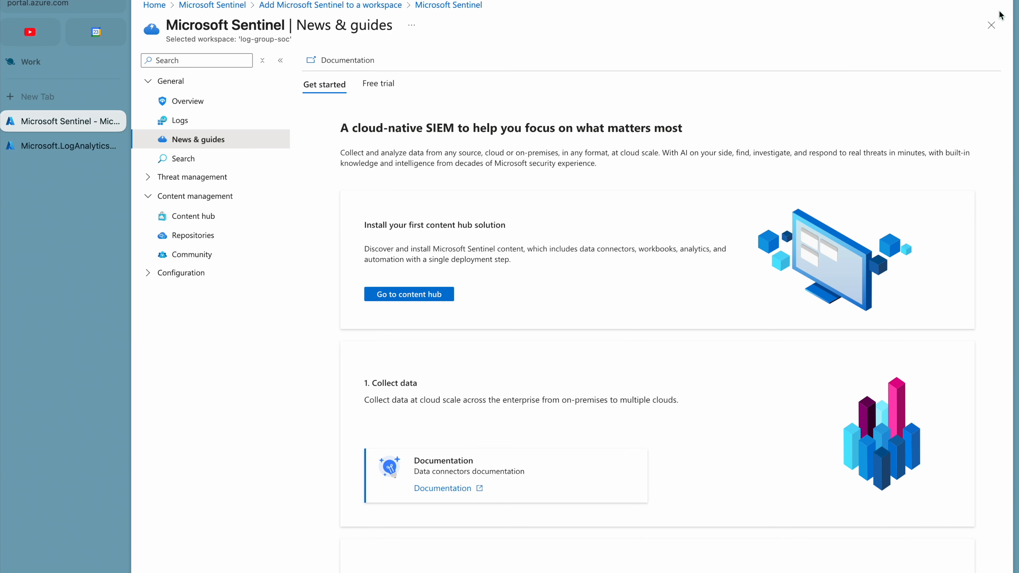
Step: Search the Content hub for 'Windows security event' and select the Windows Security Events solution
{"action": "left_click", "coordinate": [203, 214]}
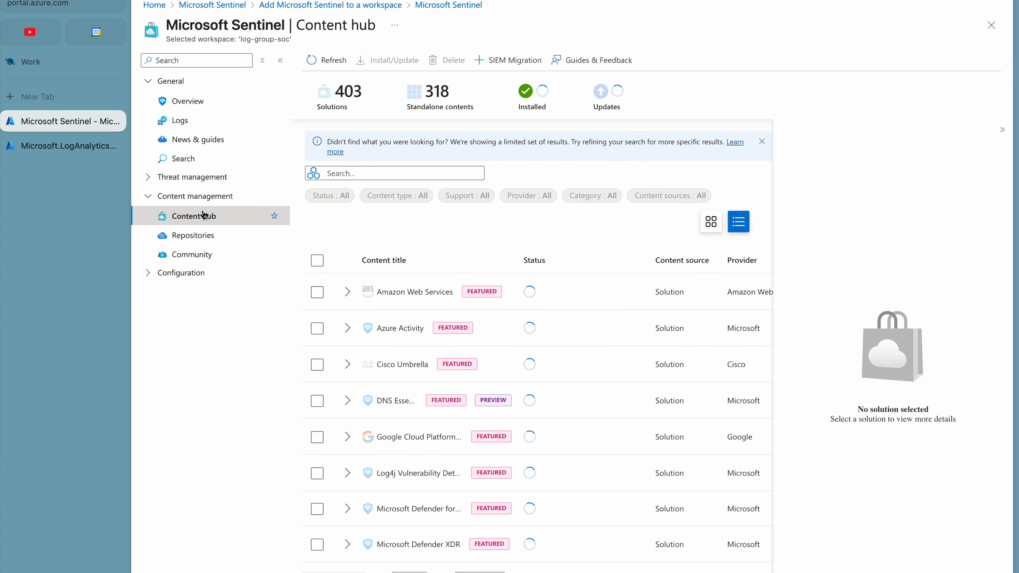
{"action": "left_click", "coordinate": [363, 173]}
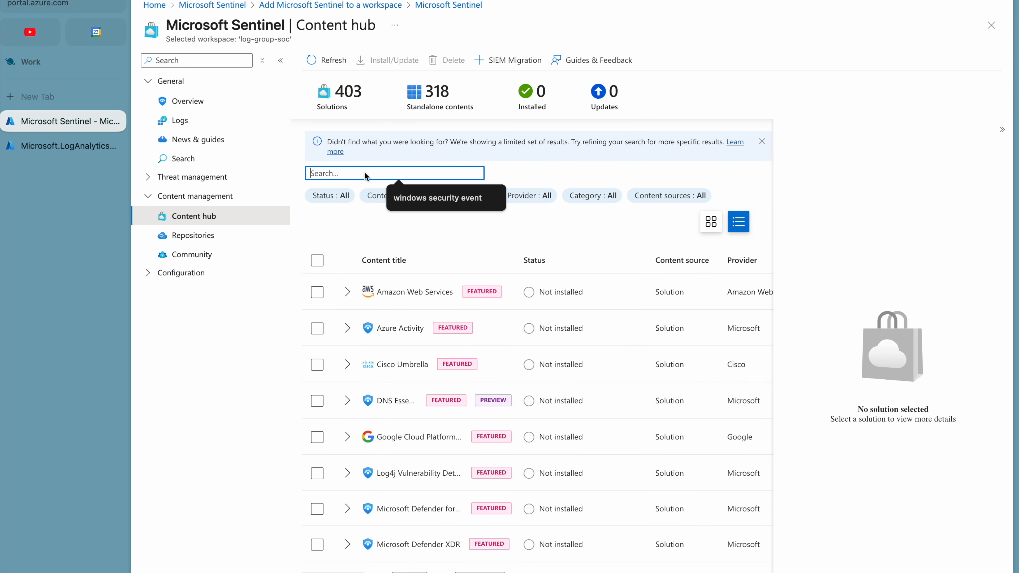
{"action": "type", "text": "Windows "}
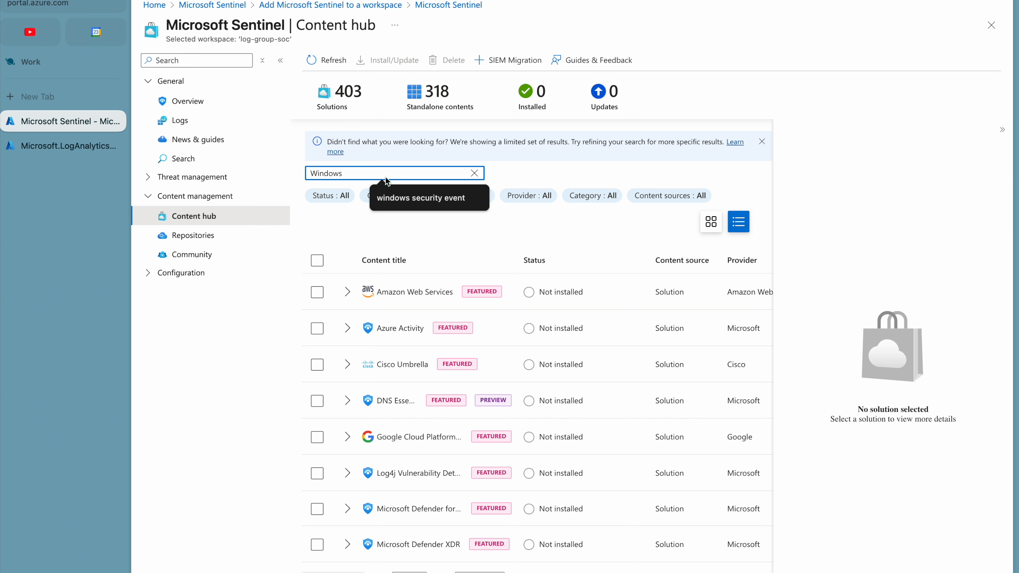
{"action": "type", "text": "security event"}
{"action": "key", "text": "Return"}
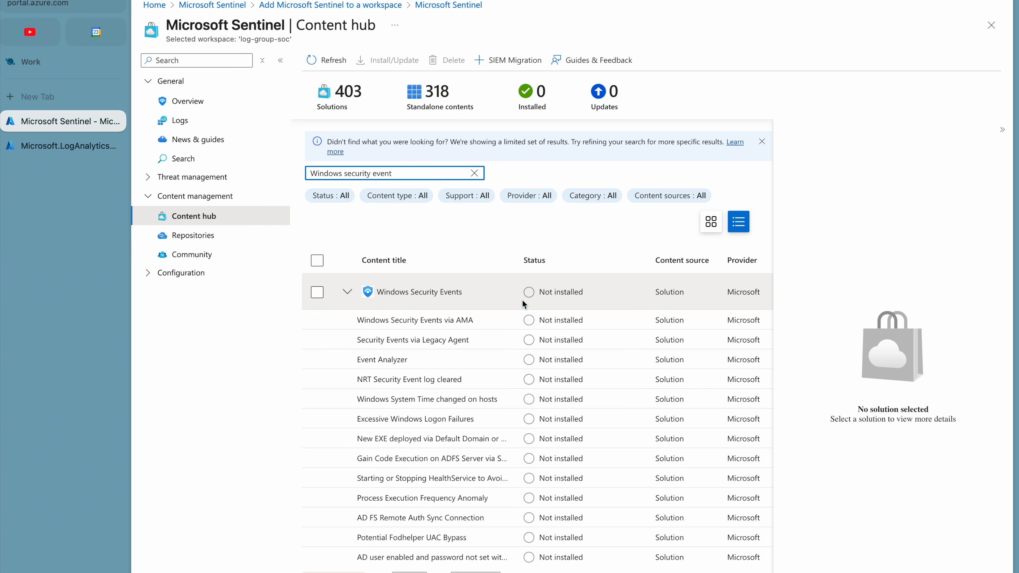
{"action": "left_click", "coordinate": [320, 296]}
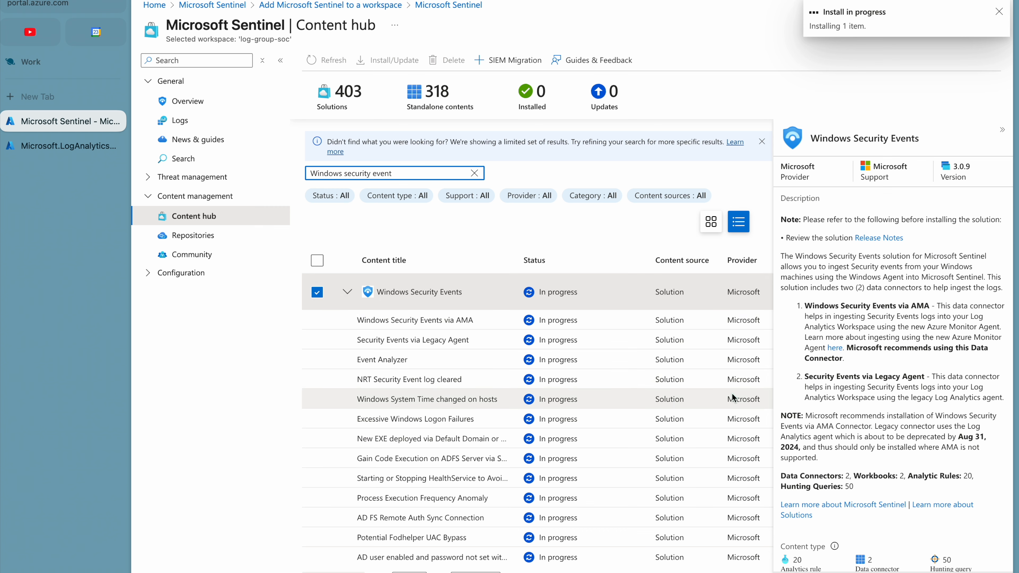
{"action": "left_click", "coordinate": [86, 148]}
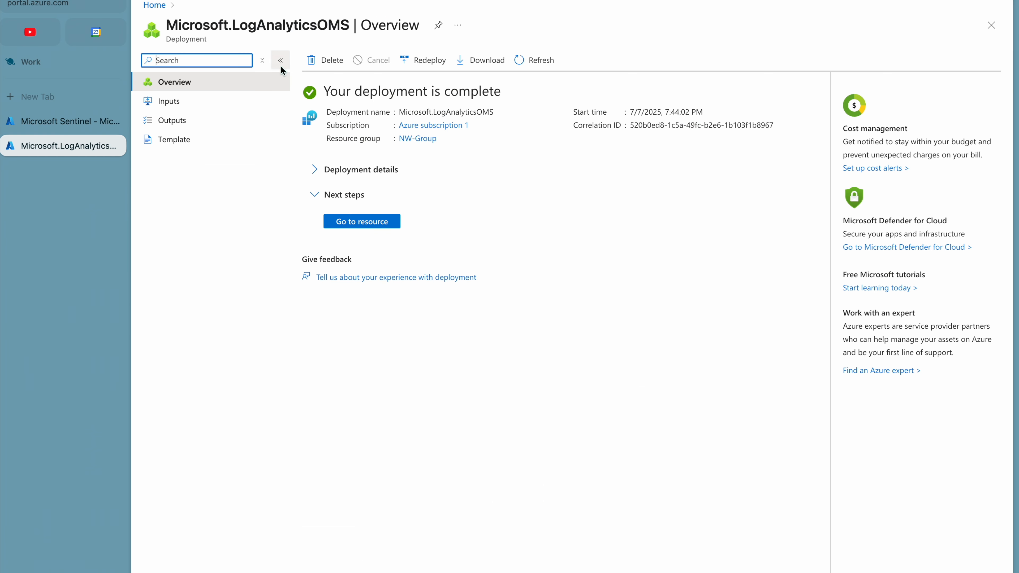
{"action": "left_click", "coordinate": [154, 5]}
{"action": "left_click", "coordinate": [55, 122]}
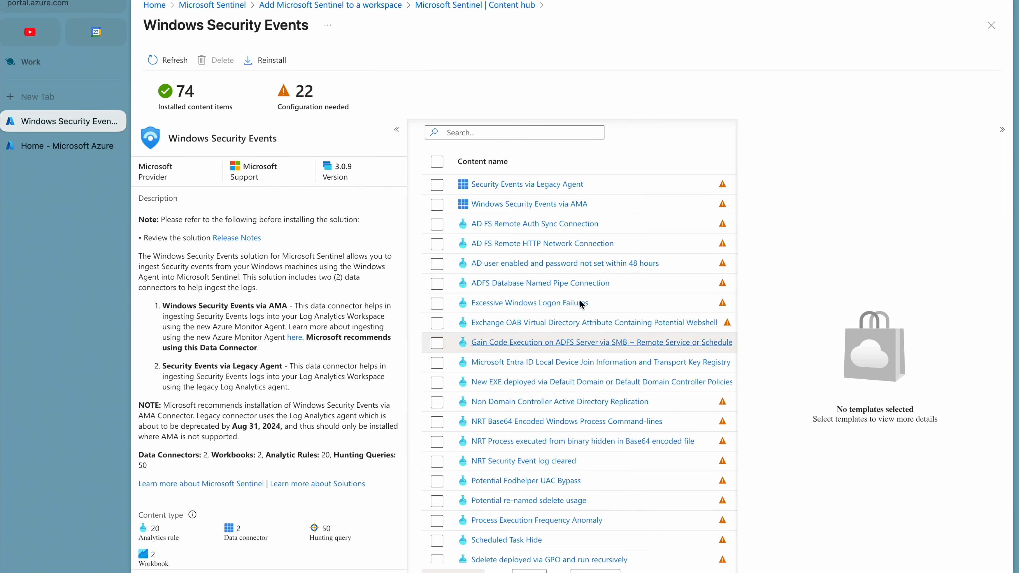
Step: Open the Windows Security Events via AMA connector and start a data collection rule named Windows
{"action": "left_click", "coordinate": [497, 205]}
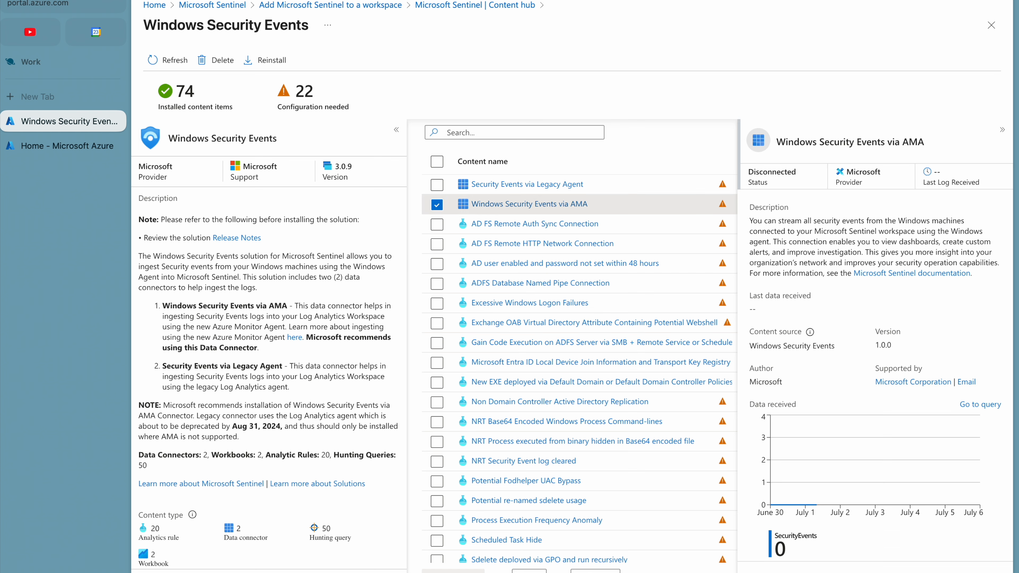
{"action": "left_click", "coordinate": [843, 572]}
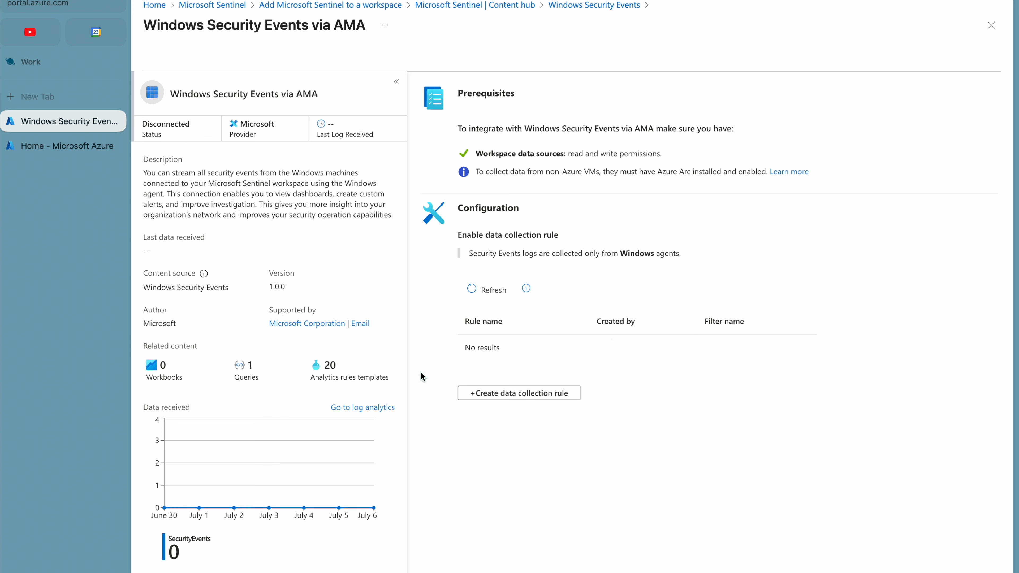
{"action": "left_click", "coordinate": [522, 395]}
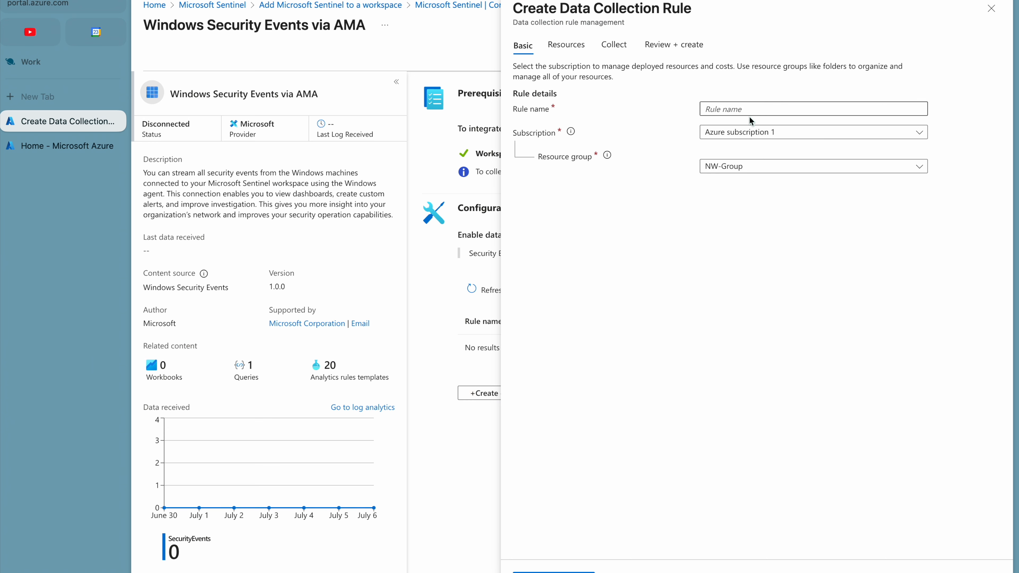
{"action": "left_click", "coordinate": [749, 112]}
{"action": "type", "text": "Windows"}
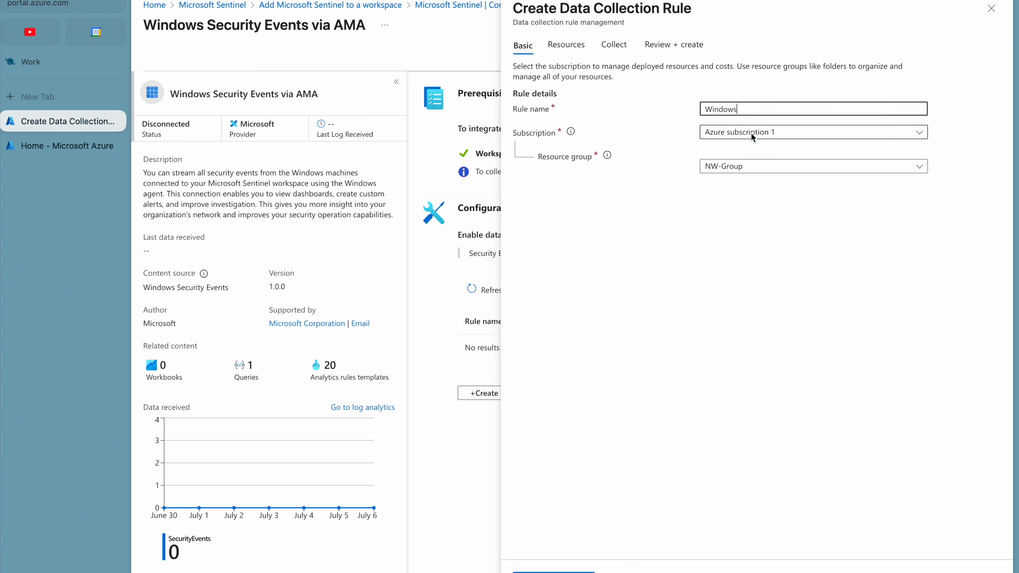
Step: Add the ErvinPC machine from NW-Group, keep All Security Events, and create the rule
{"action": "left_click", "coordinate": [554, 572]}
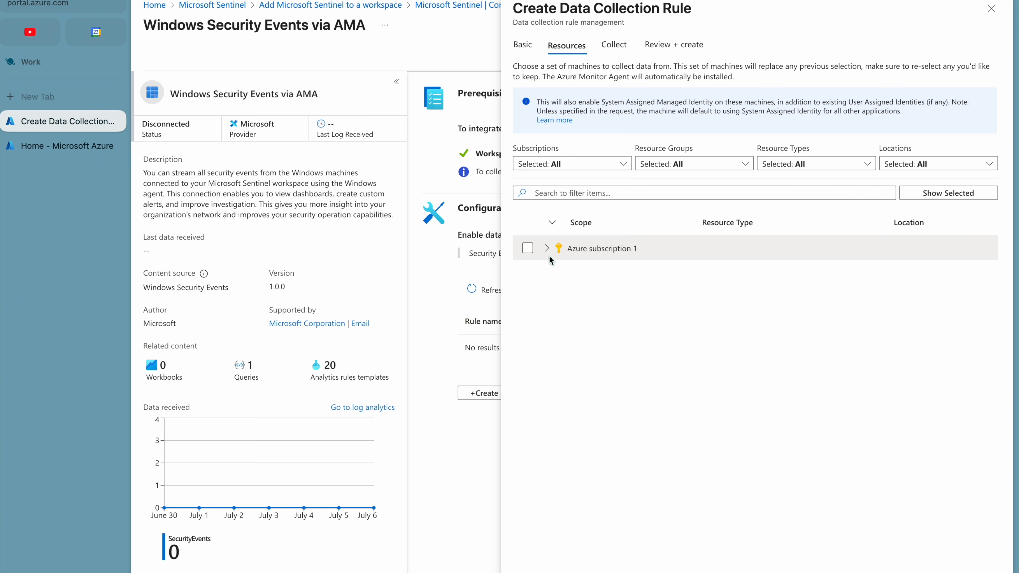
{"action": "left_click", "coordinate": [545, 248]}
{"action": "left_click", "coordinate": [576, 273]}
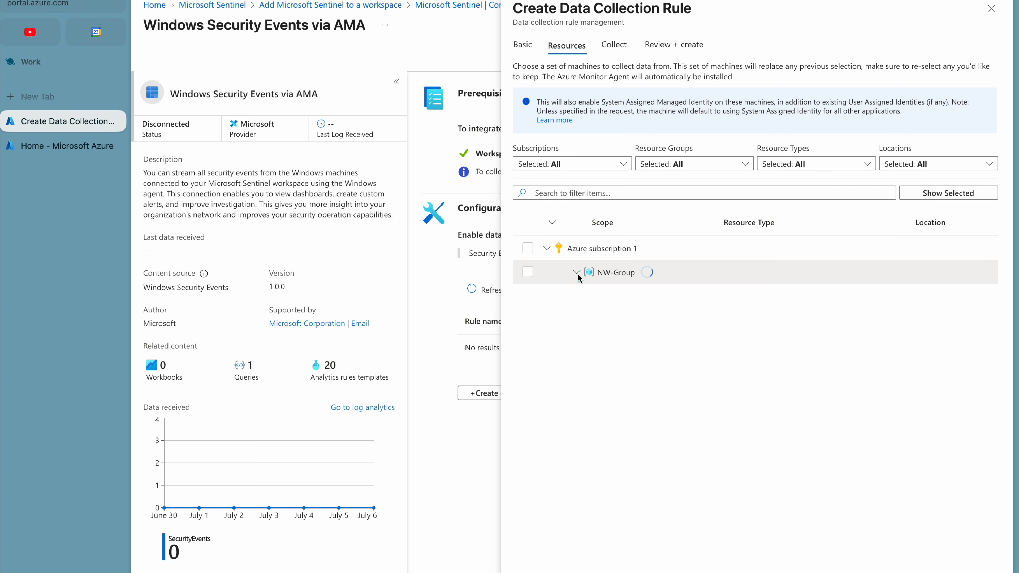
{"action": "left_click", "coordinate": [528, 293]}
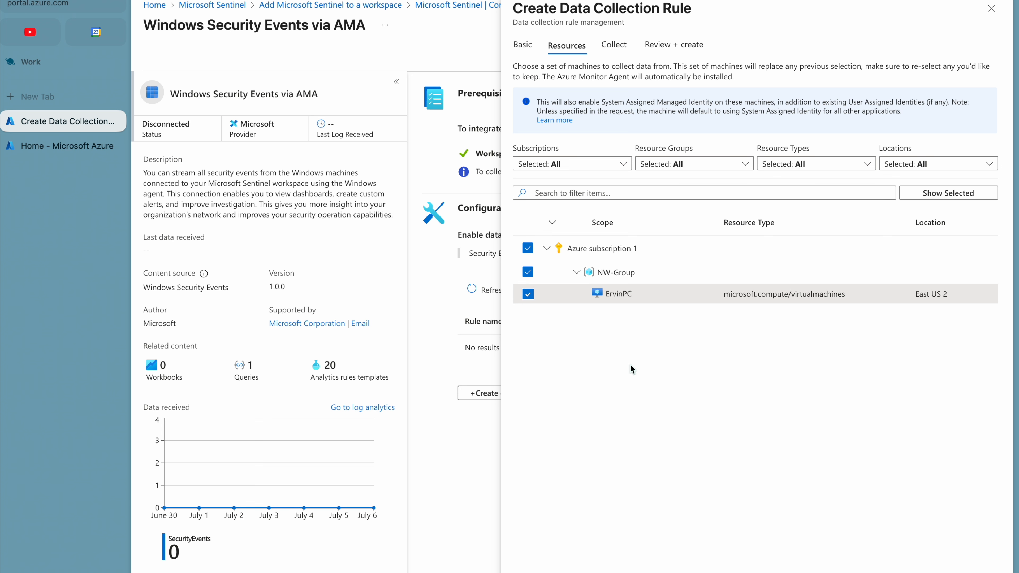
{"action": "scroll", "coordinate": [607, 451], "scroll_direction": "down", "scroll_amount": 1}
{"action": "left_click", "coordinate": [612, 563]}
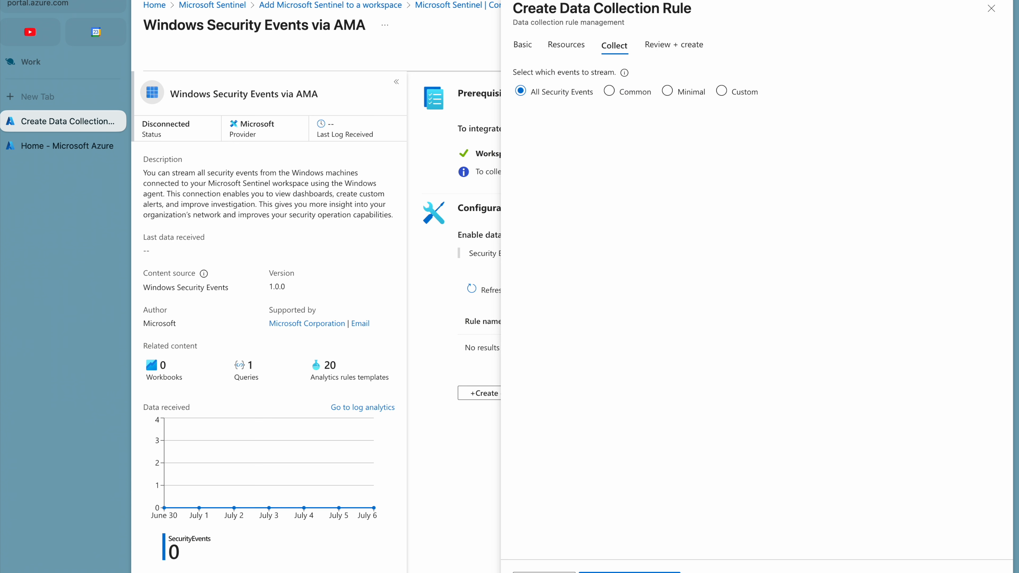
{"action": "left_click", "coordinate": [610, 569]}
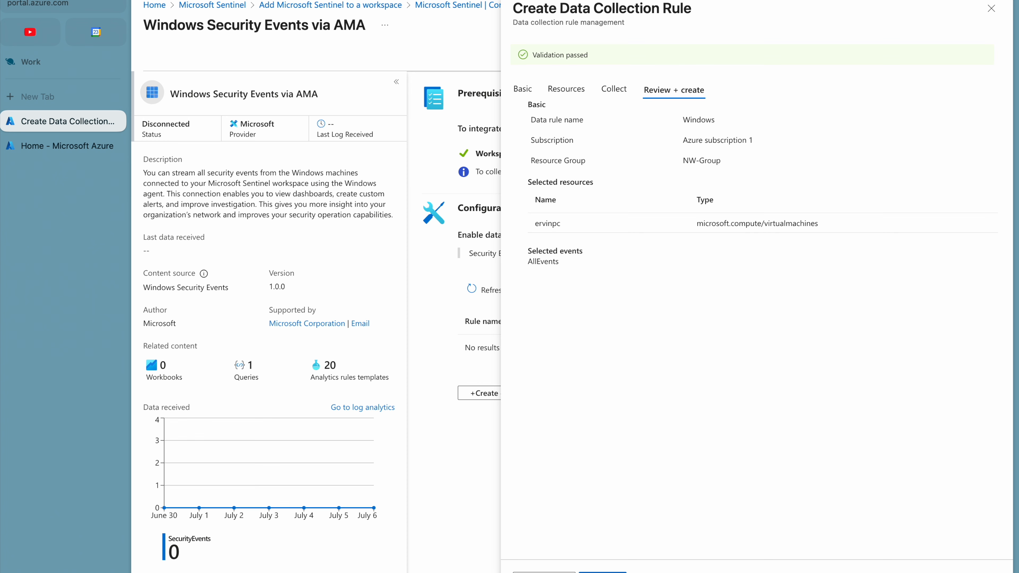
{"action": "left_click", "coordinate": [603, 571]}
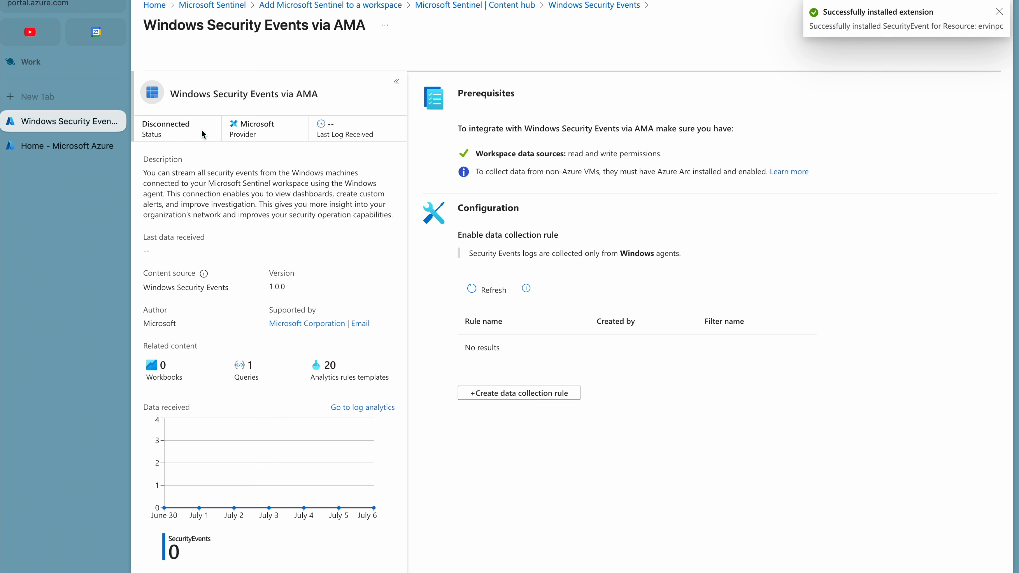
Step: Glance at the Log-Group-SOC workspace logs, then open ErvinPC from the Azure home page
{"action": "left_click", "coordinate": [80, 148]}
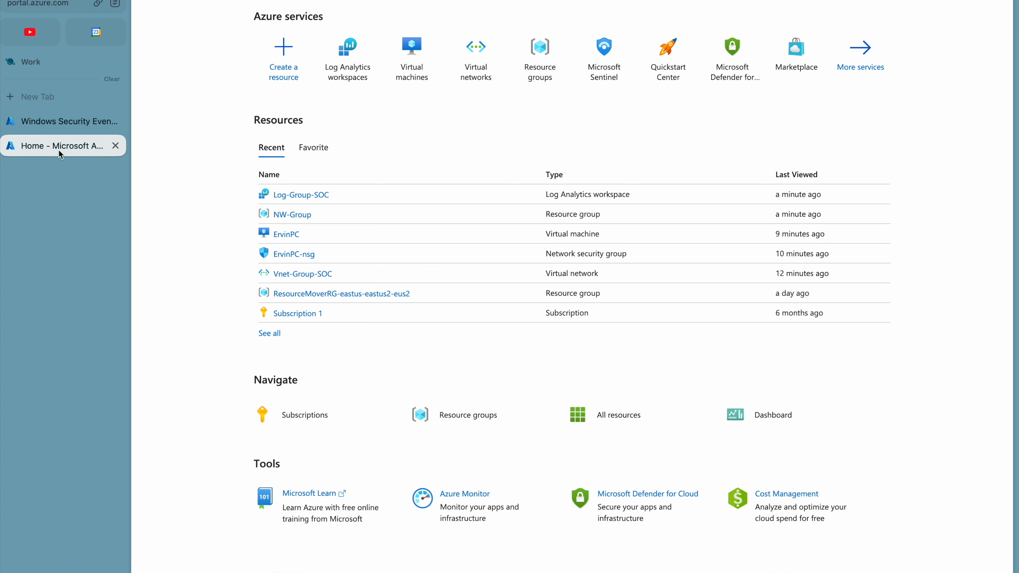
{"action": "left_click", "coordinate": [293, 195]}
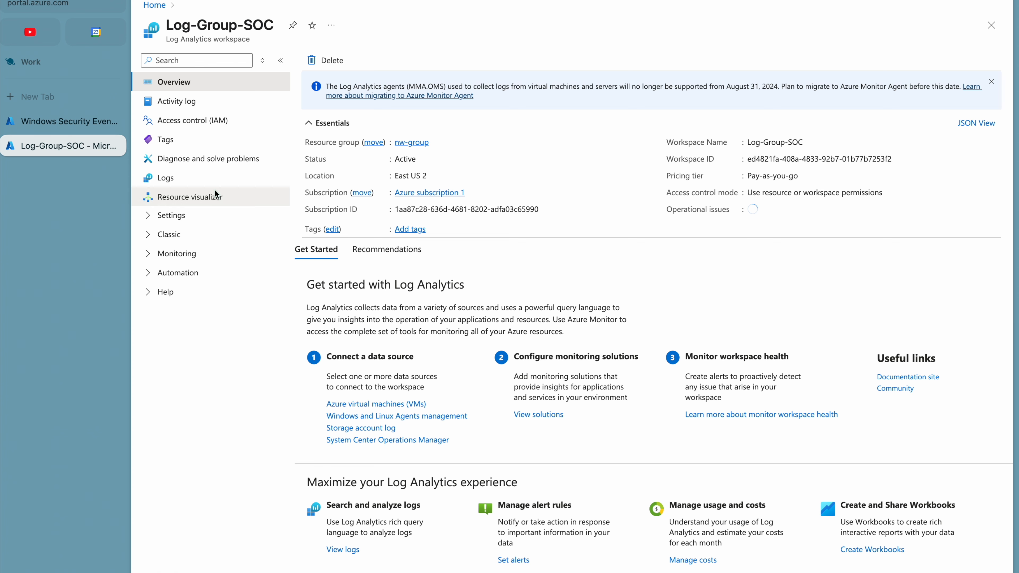
{"action": "left_click", "coordinate": [179, 180]}
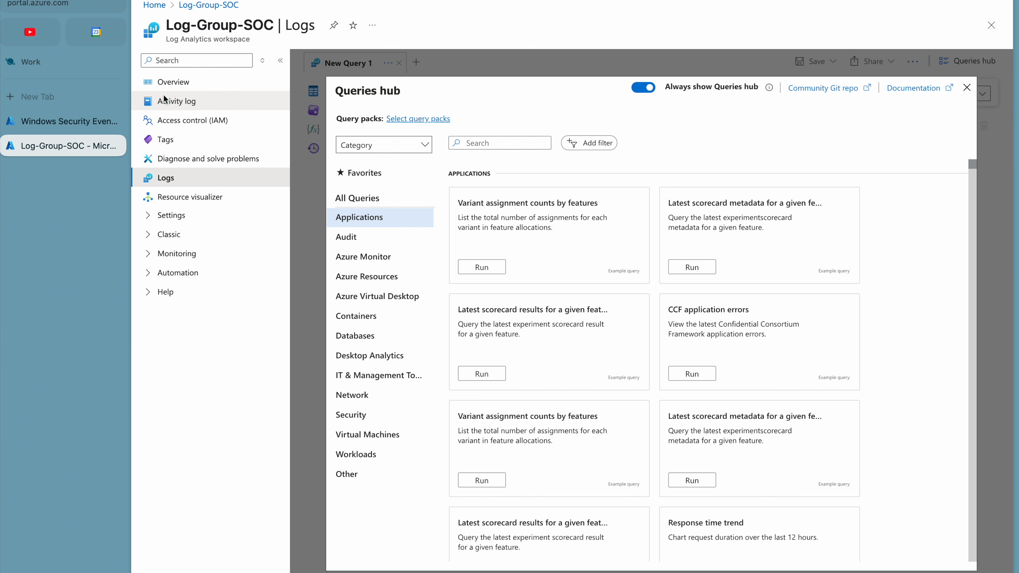
{"action": "left_click", "coordinate": [967, 88]}
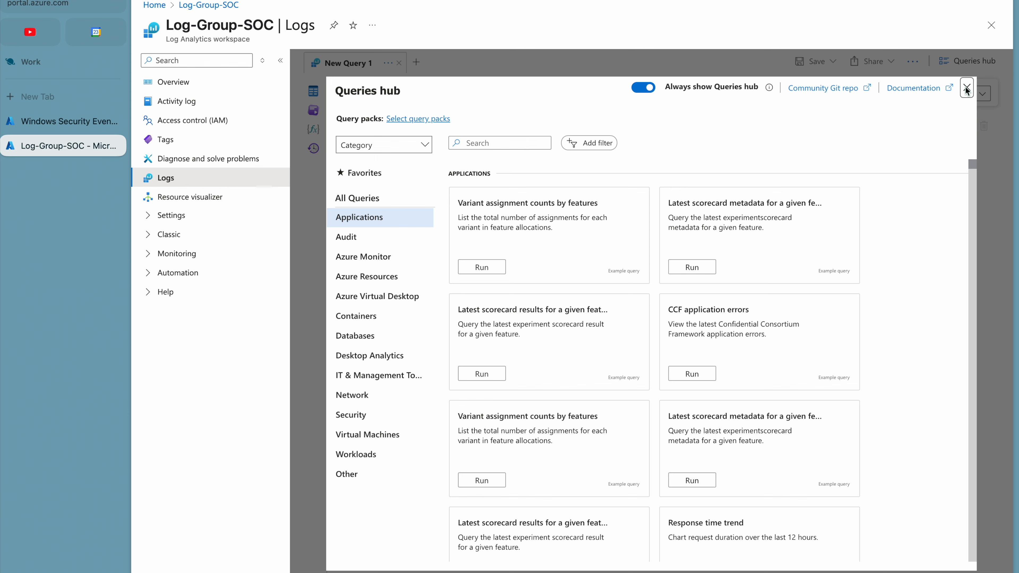
{"action": "left_click", "coordinate": [64, 122]}
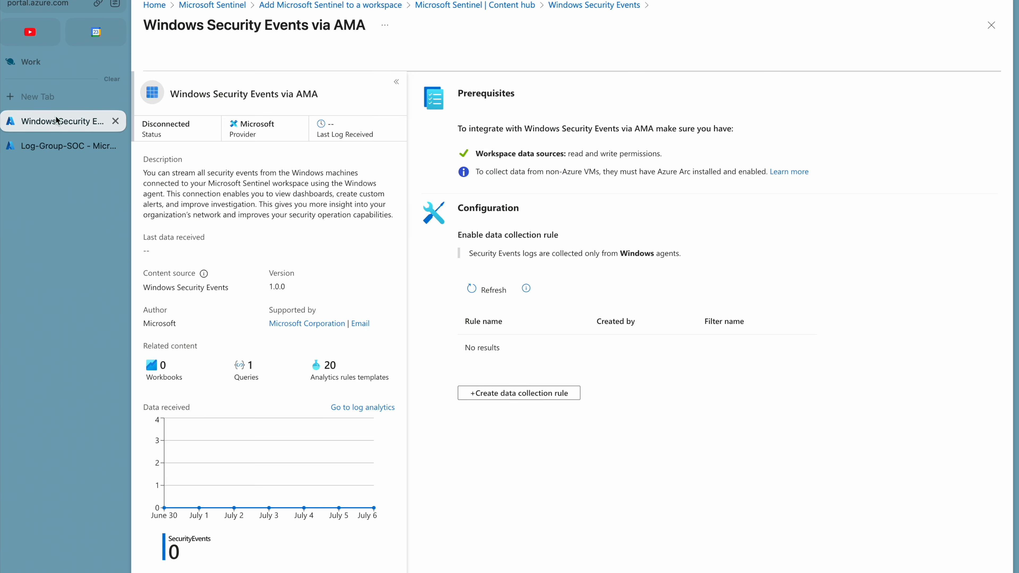
{"action": "left_click", "coordinate": [64, 146]}
{"action": "left_click", "coordinate": [158, 6]}
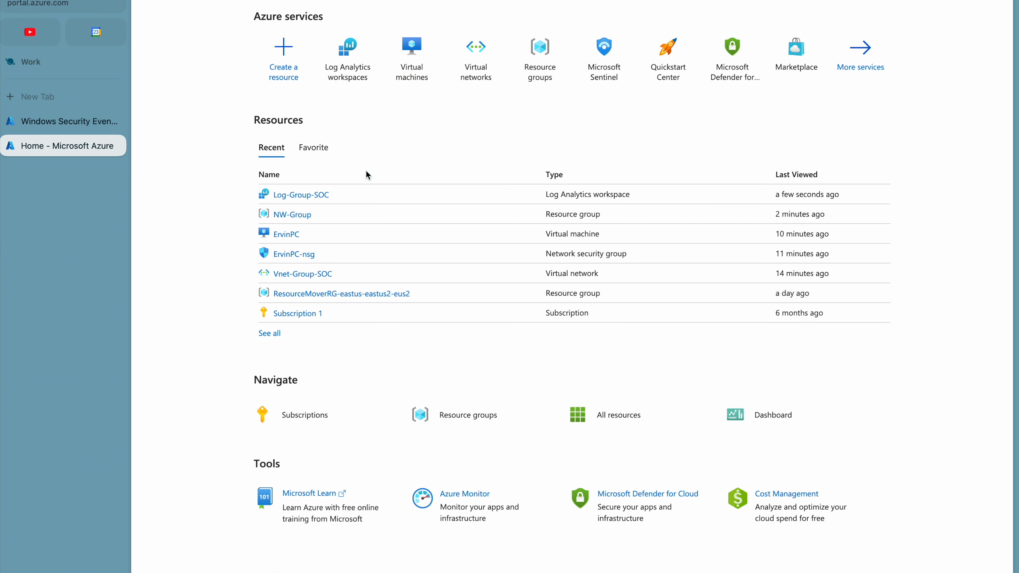
{"action": "left_click", "coordinate": [280, 232]}
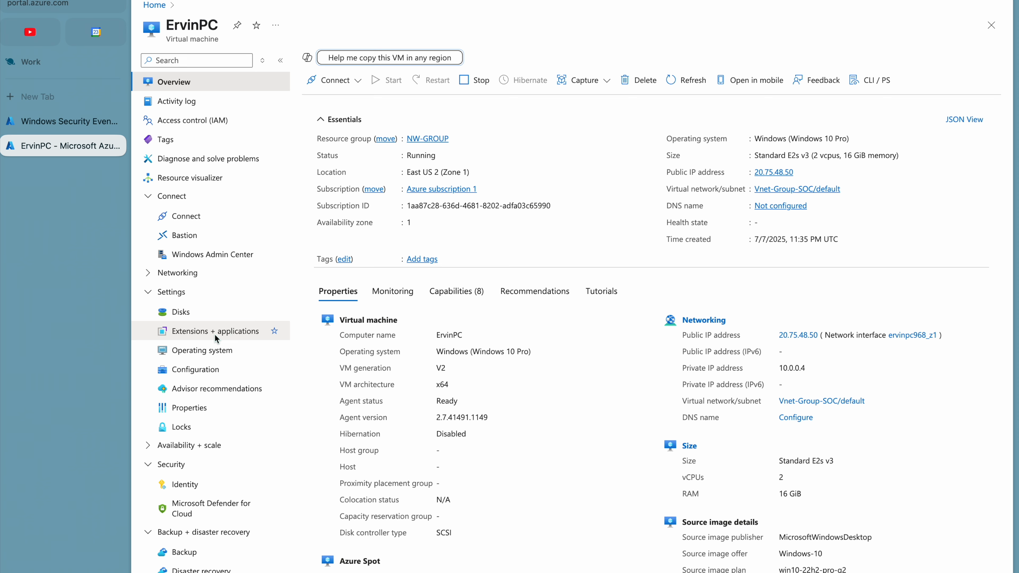
Step: Check the AzureMonitorWindowsAgent extension status on ErvinPC, then go back to the AMA connector
{"action": "left_click", "coordinate": [202, 333]}
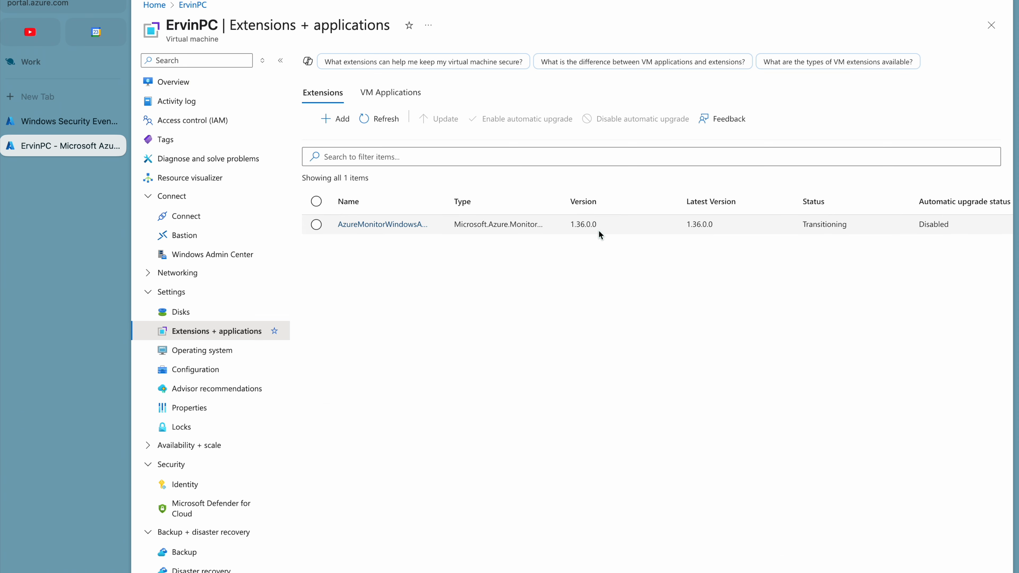
{"action": "left_click", "coordinate": [104, 121]}
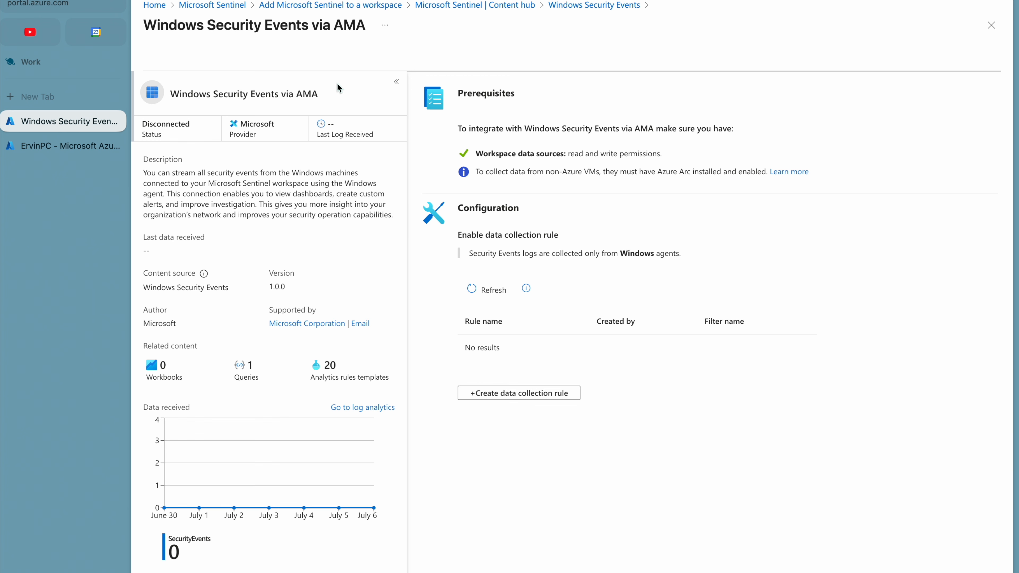
{"action": "left_click", "coordinate": [59, 153]}
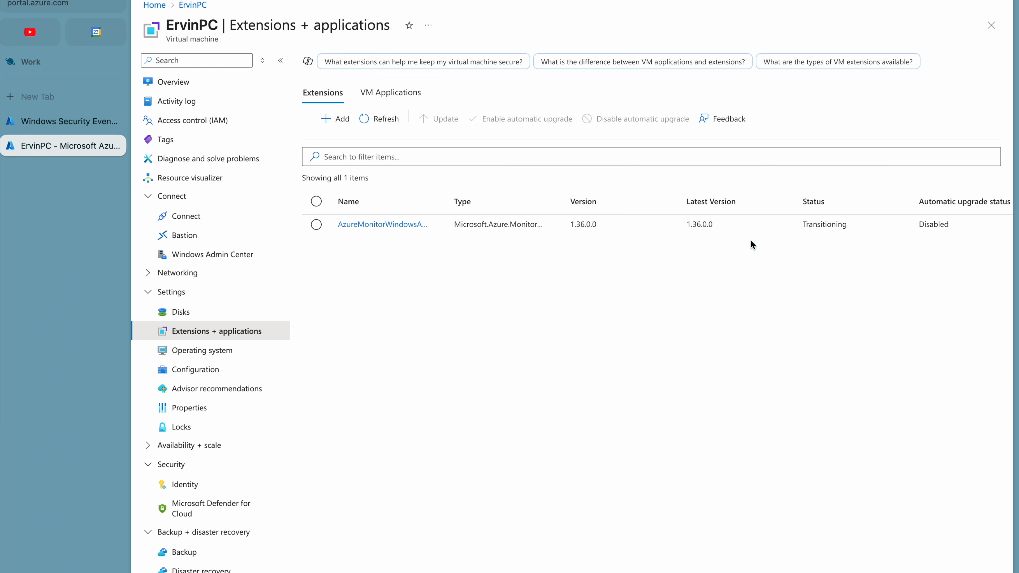
{"action": "left_click", "coordinate": [795, 232]}
{"action": "left_click", "coordinate": [381, 224]}
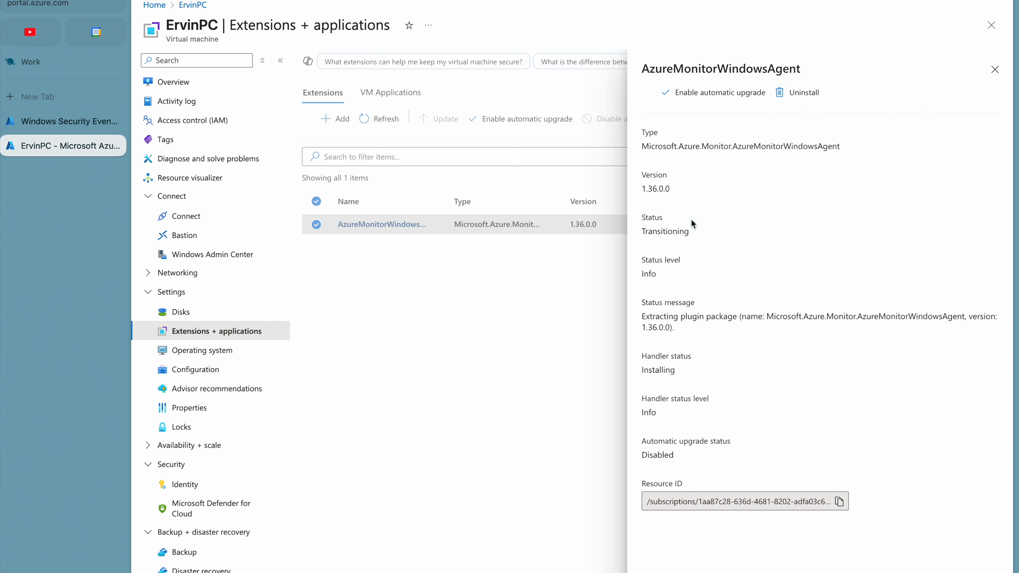
{"action": "left_click", "coordinate": [553, 291]}
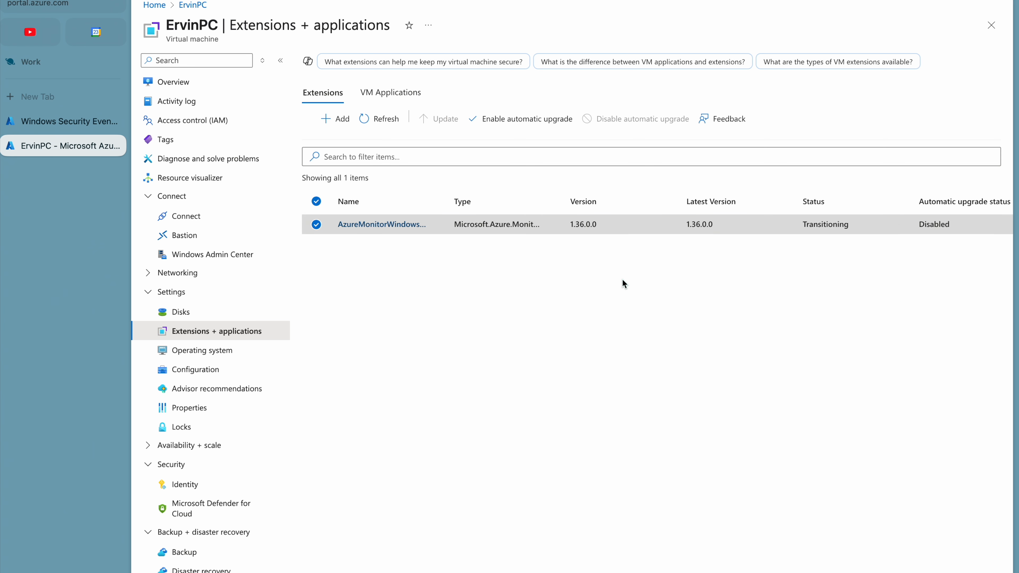
{"action": "left_click", "coordinate": [77, 128]}
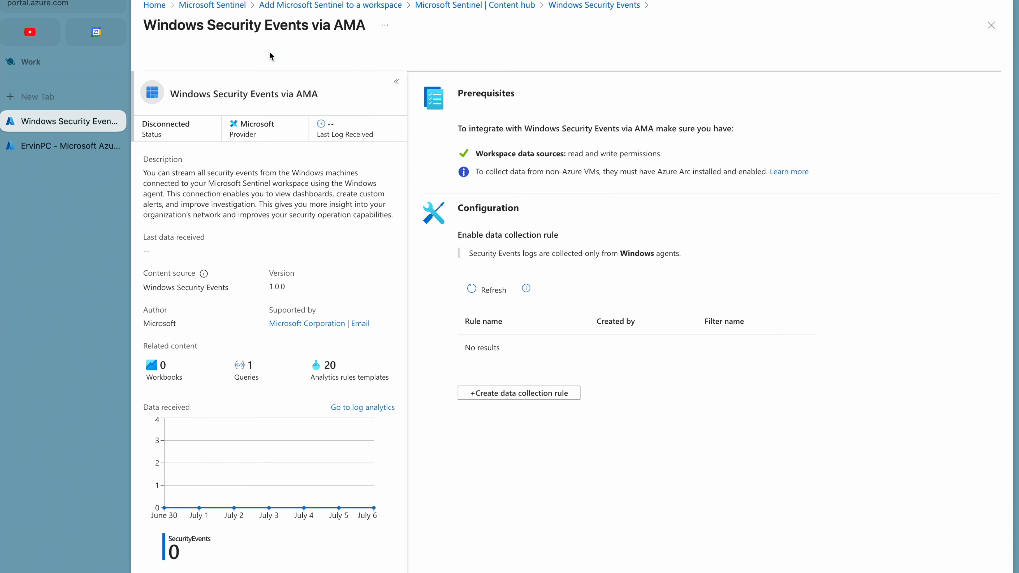
Step: Open Log-Group-SOC Logs, close the Queries hub, switch to KQL mode, and recheck ErvinPC's extensions
{"action": "left_click", "coordinate": [154, 6]}
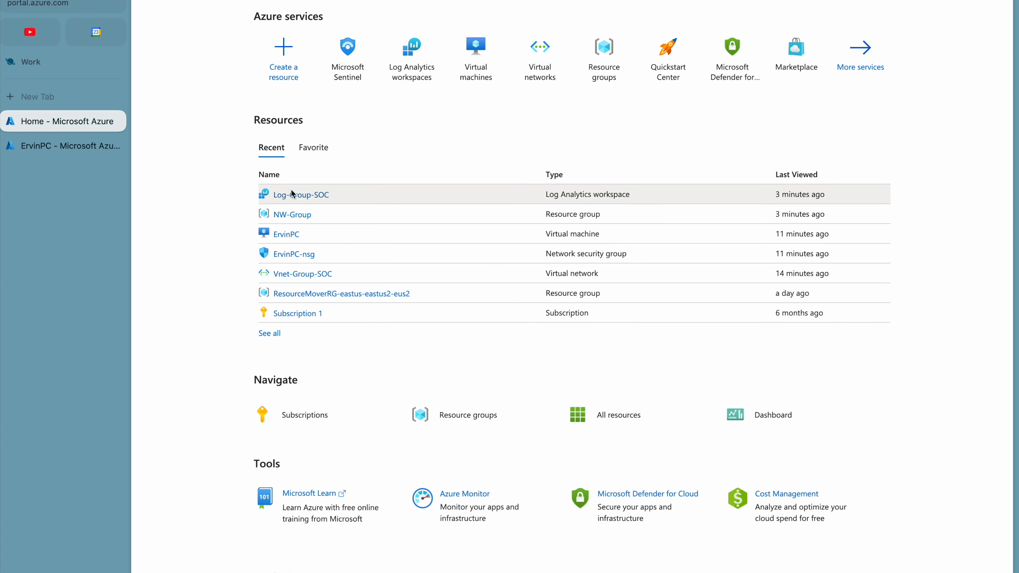
{"action": "left_click", "coordinate": [308, 199]}
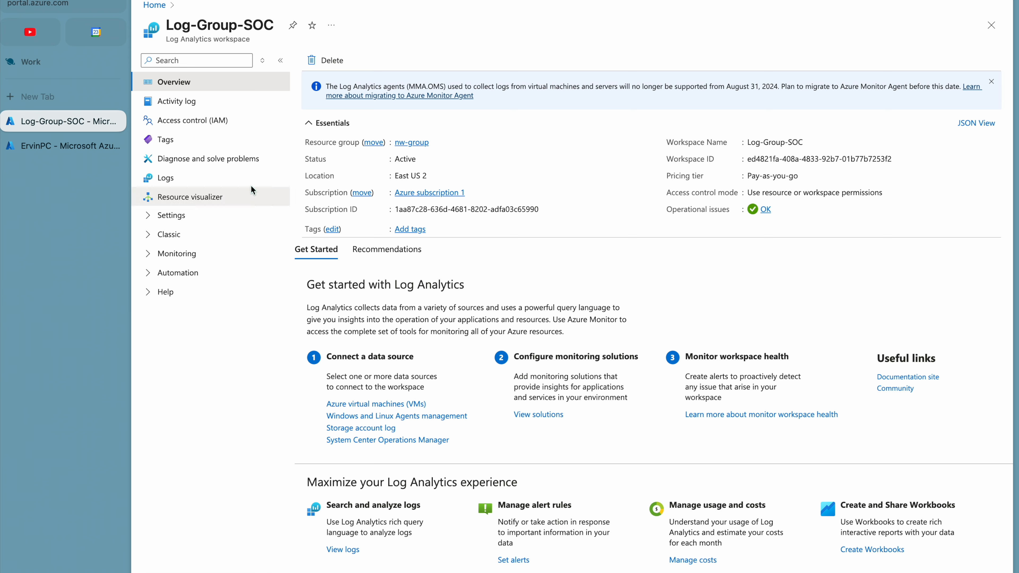
{"action": "left_click", "coordinate": [189, 185]}
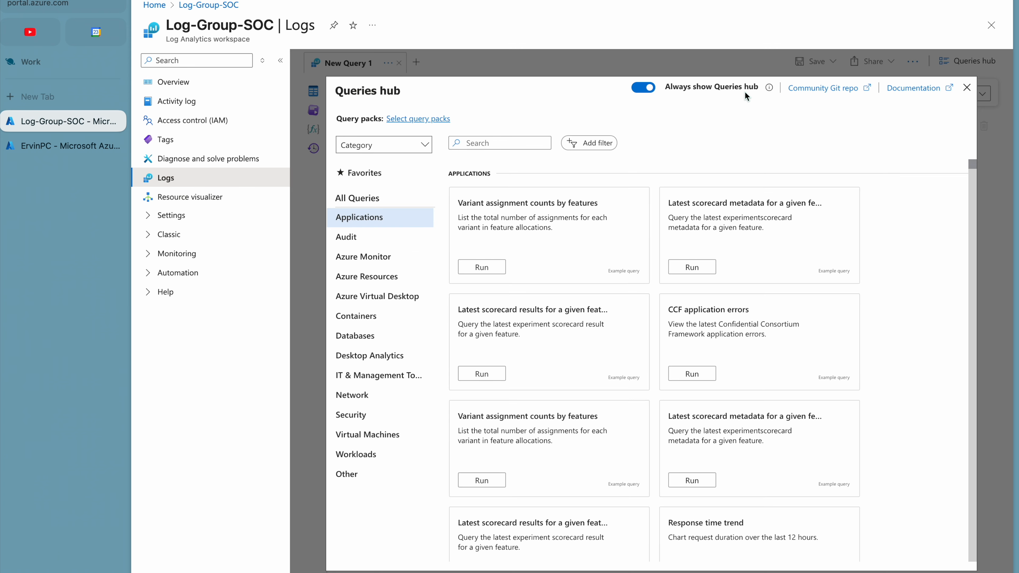
{"action": "left_click", "coordinate": [966, 88]}
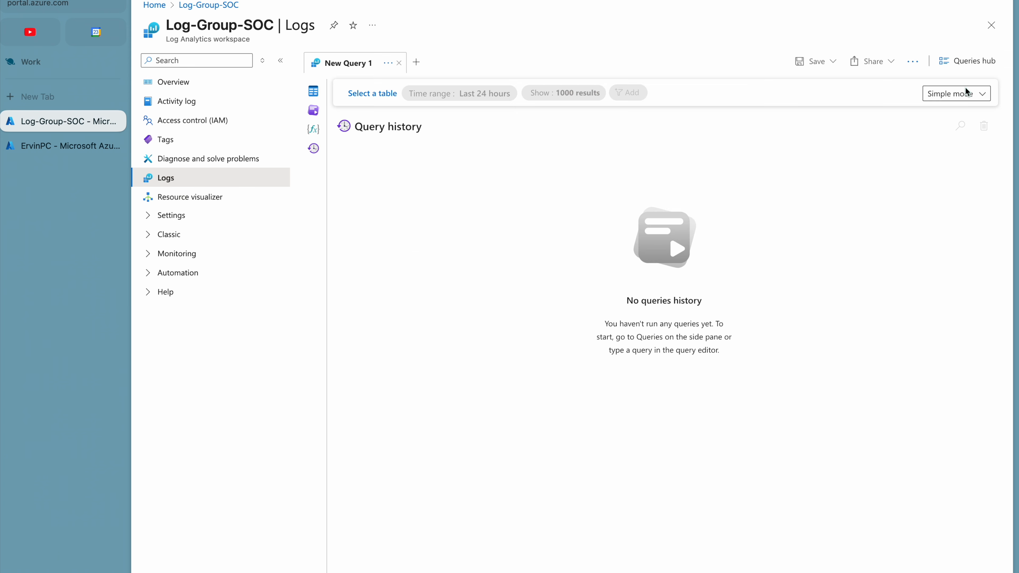
{"action": "left_click", "coordinate": [935, 96]}
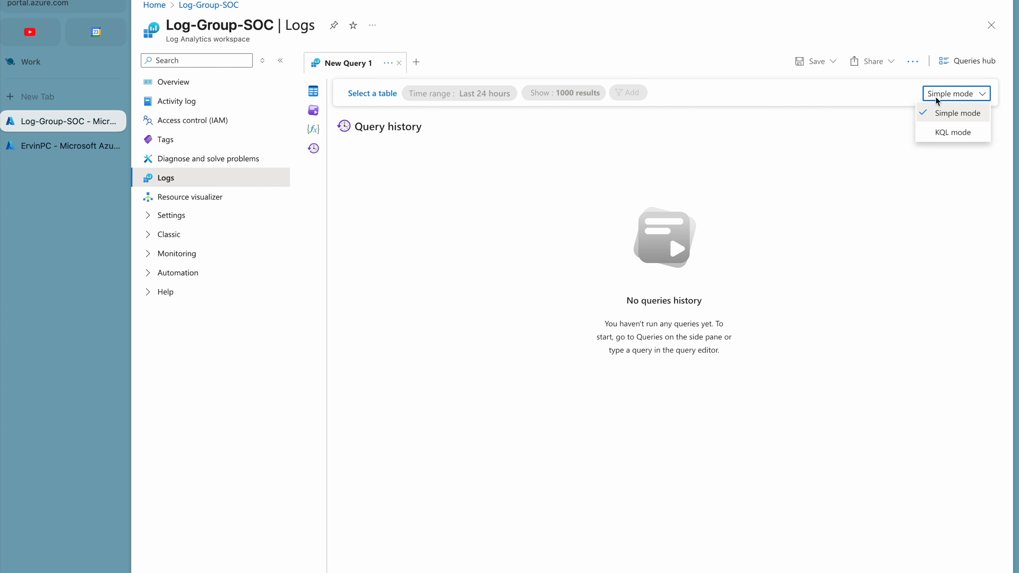
{"action": "left_click", "coordinate": [942, 135]}
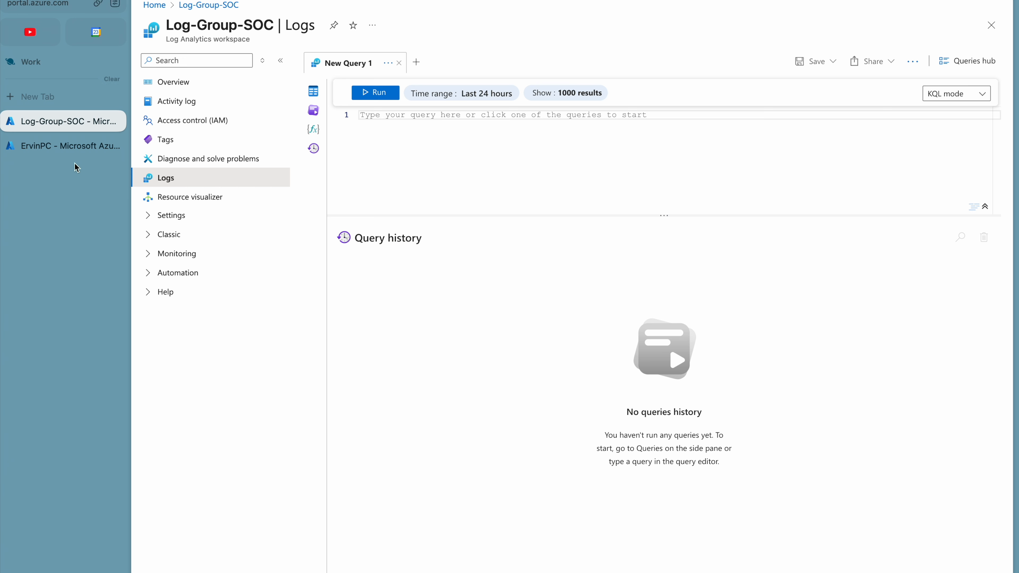
{"action": "left_click", "coordinate": [70, 152]}
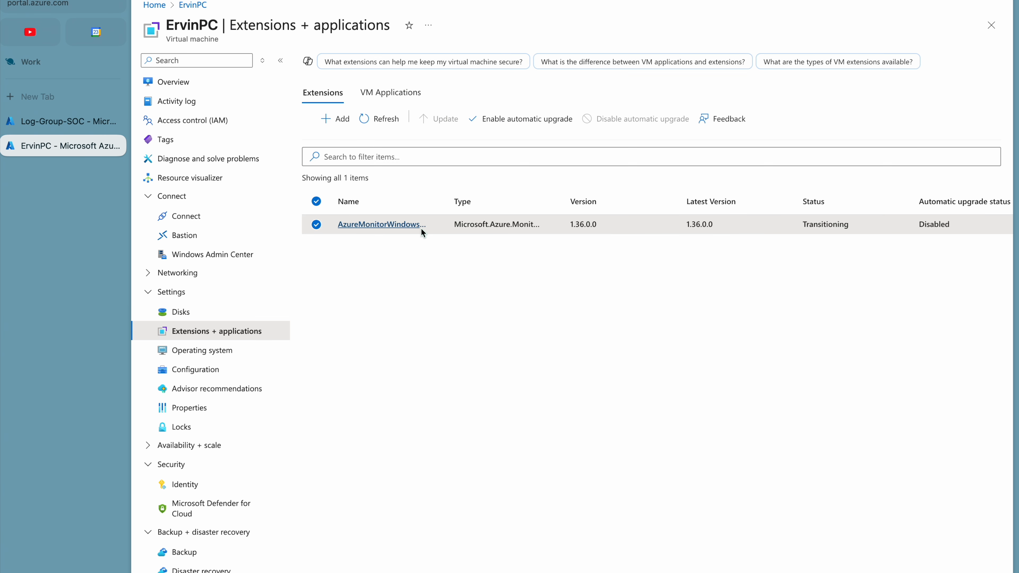
Step: Refresh ErvinPC's AzureMonitorWindowsAgent extension to show Provisioning succeeded, then return to Log-Group-SOC Logs
{"action": "left_click", "coordinate": [393, 228]}
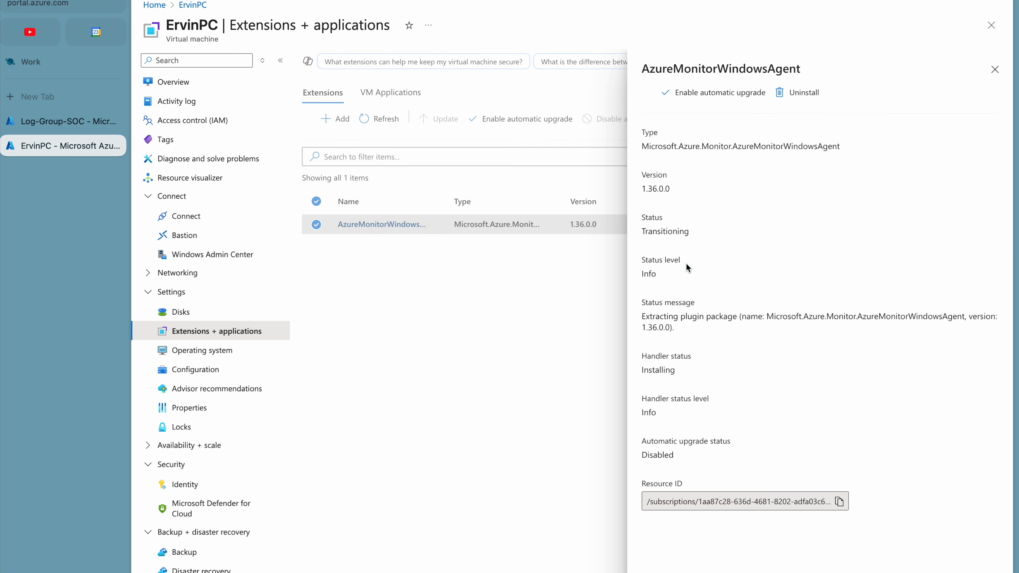
{"action": "left_click", "coordinate": [571, 314]}
{"action": "left_click", "coordinate": [372, 130]}
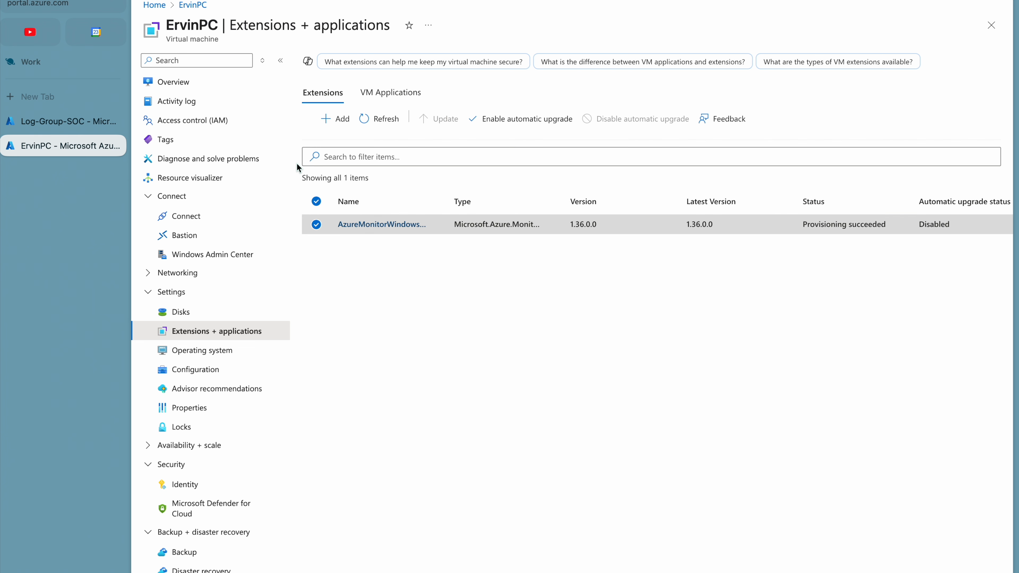
{"action": "left_click", "coordinate": [65, 125]}
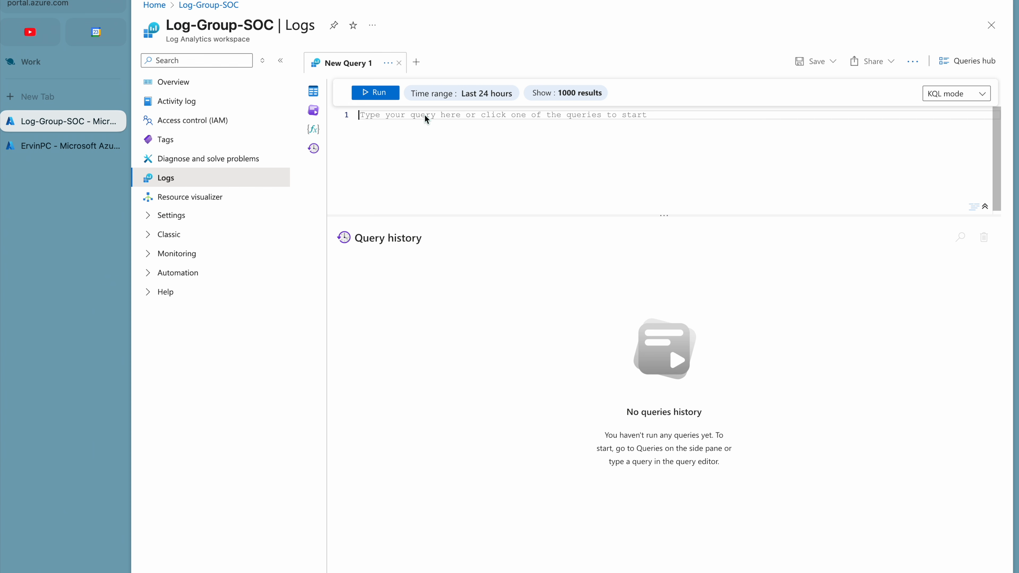
Step: Run the single-line query SecurityEvent in Log-Group-SOC until ErvinPC's events are returned
{"action": "type", "text": "Sec"}
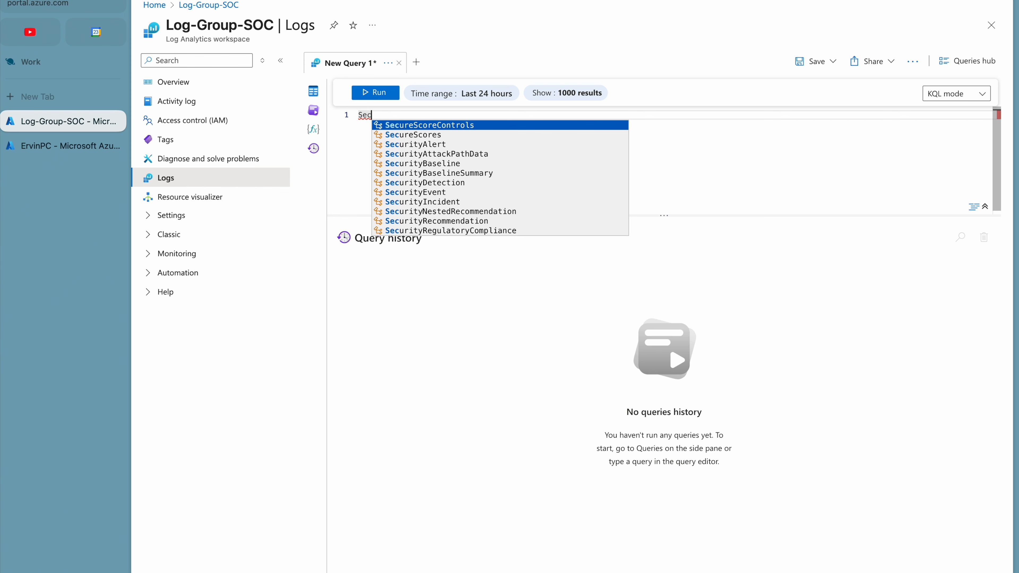
{"action": "type", "text": "u"}
{"action": "key", "text": "BackSpace"}
{"action": "key", "text": "BackSpace"}
{"action": "key", "text": "BackSpace"}
{"action": "key", "text": "BackSpace"}
{"action": "type", "text": "S"}
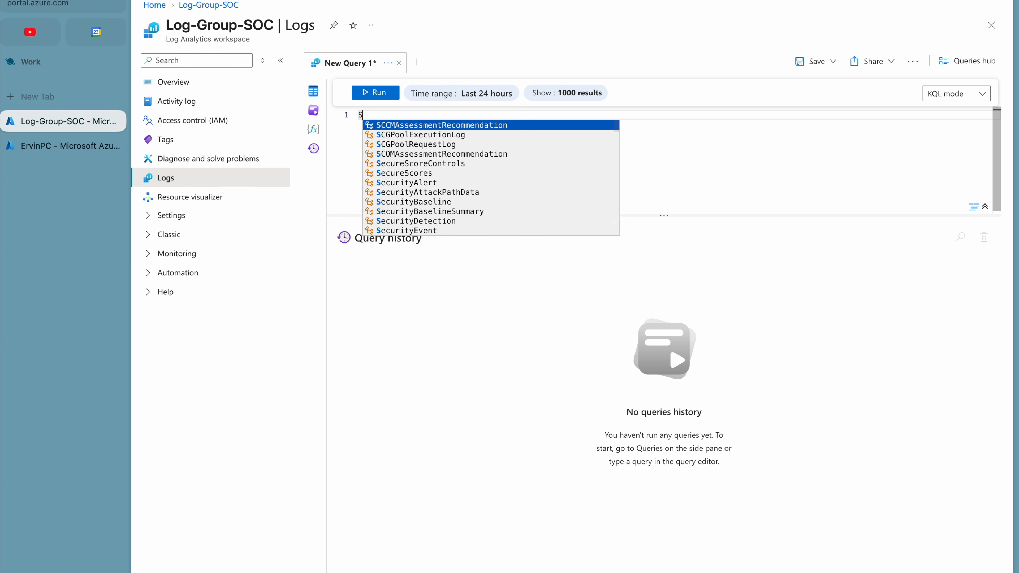
{"action": "type", "text": "ecurityEvent"}
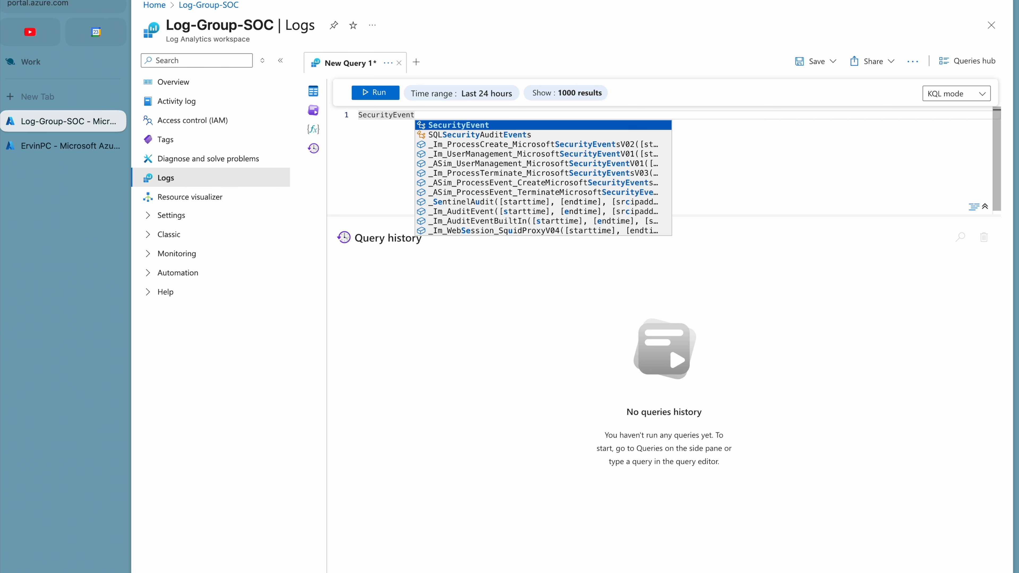
{"action": "key", "text": "Return"}
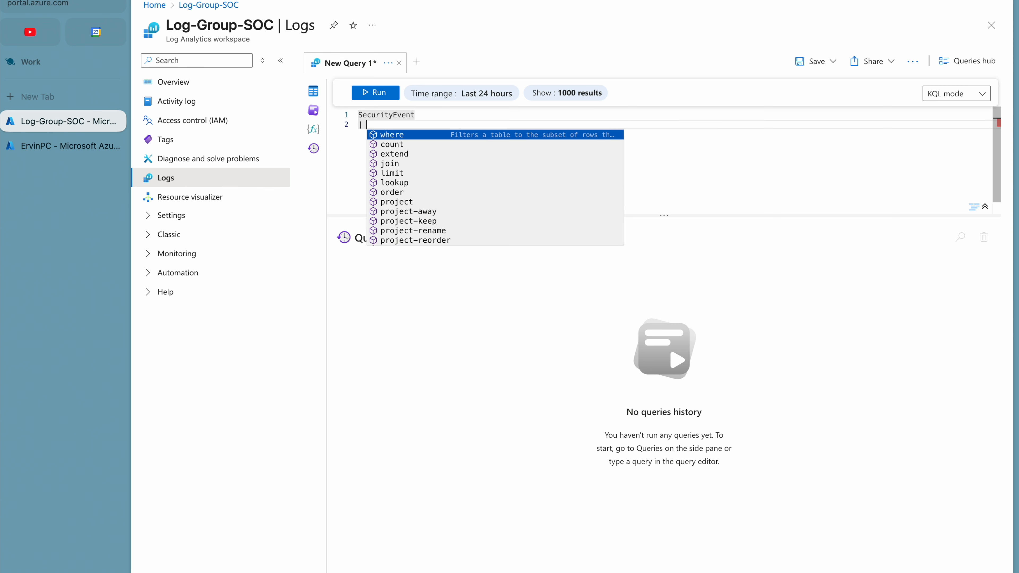
{"action": "key", "text": "BackSpace"}
{"action": "key", "text": "BackSpace"}
{"action": "key", "text": "BackSpace"}
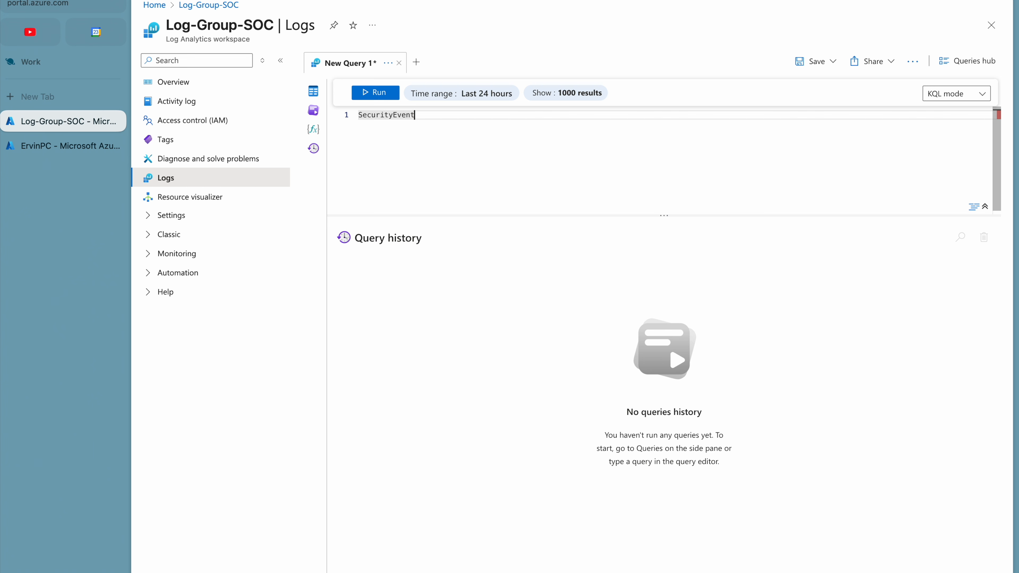
{"action": "left_click", "coordinate": [377, 96]}
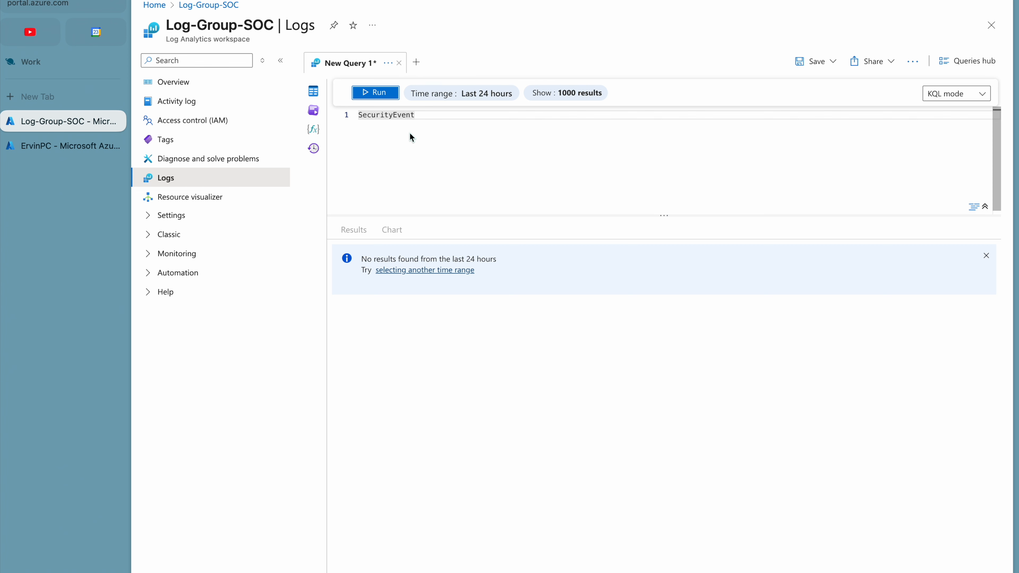
{"action": "left_click", "coordinate": [375, 93]}
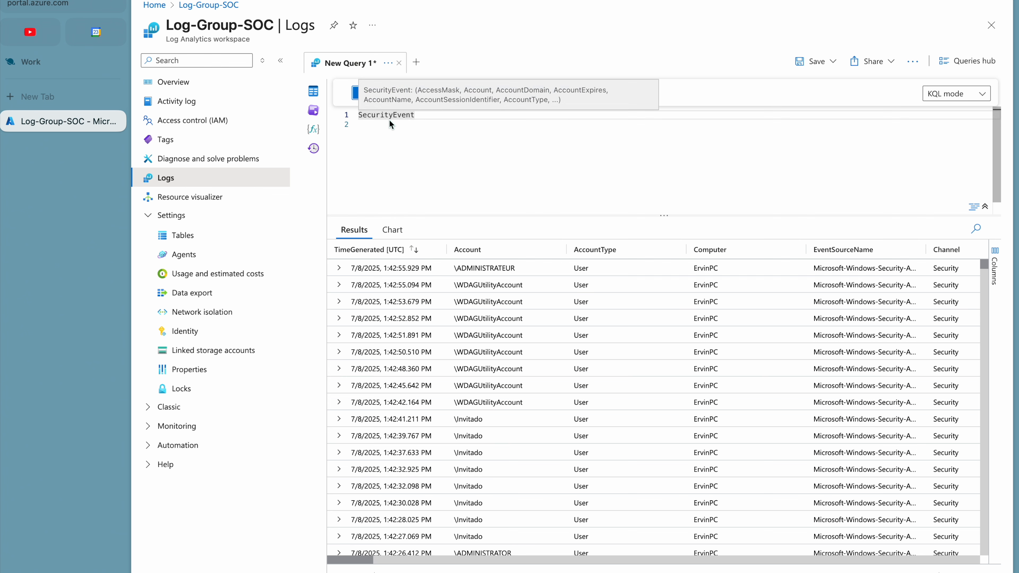
Step: Remove the empty second line and rerun the SecurityEvent query
{"action": "left_click", "coordinate": [429, 168]}
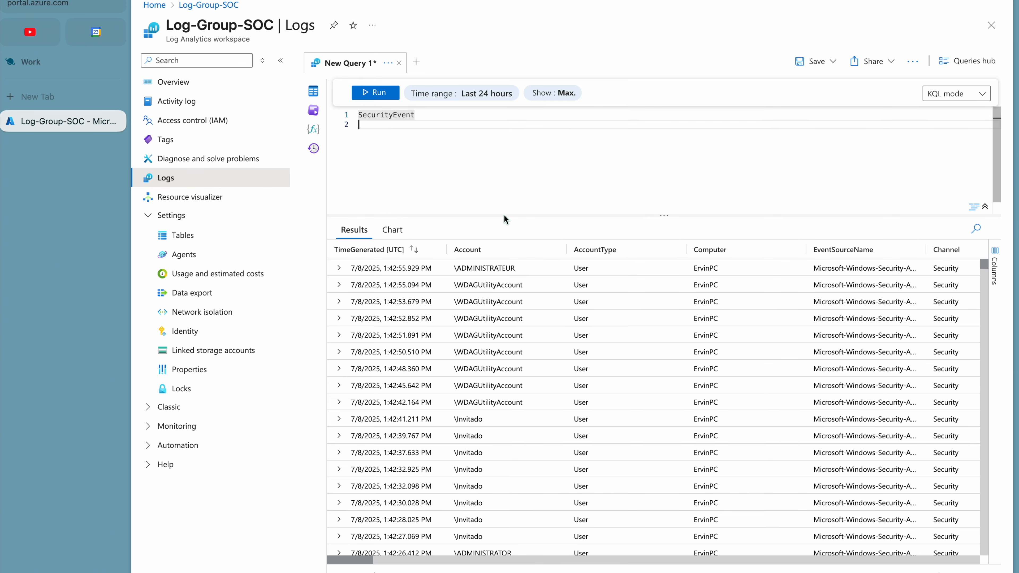
{"action": "left_click", "coordinate": [373, 92]}
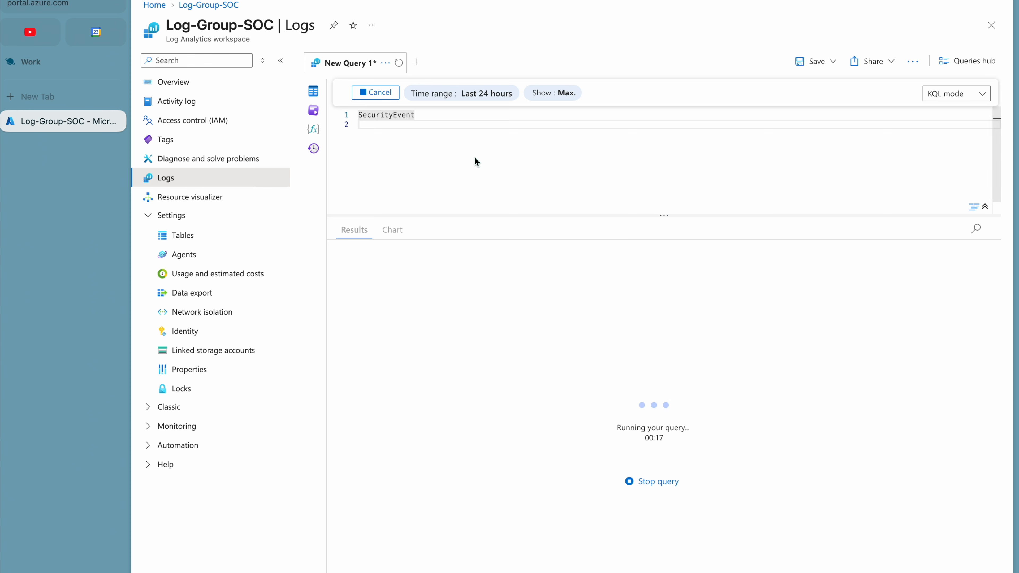
{"action": "left_click", "coordinate": [404, 122]}
{"action": "key", "text": "BackSpace"}
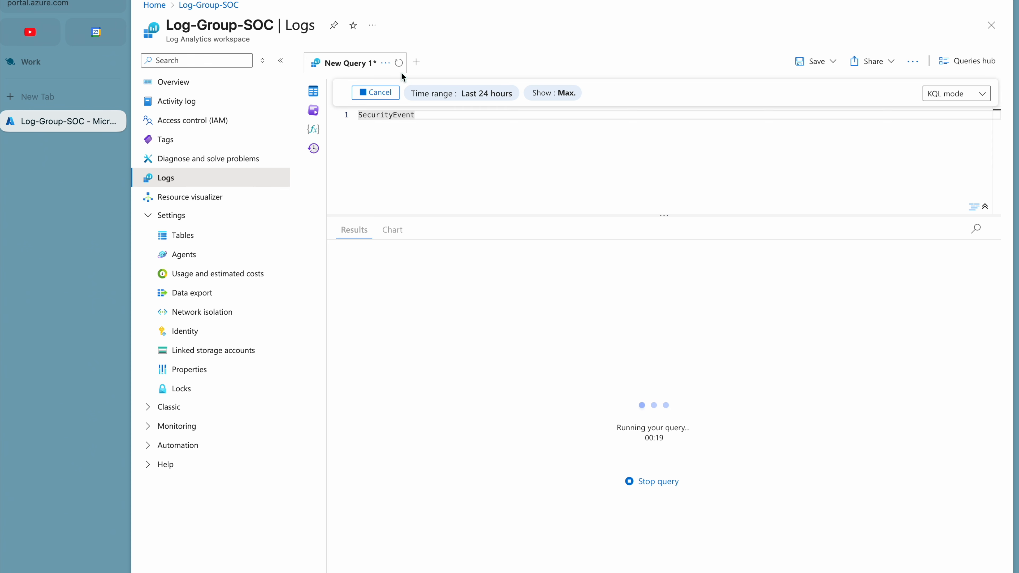
{"action": "left_click", "coordinate": [380, 93]}
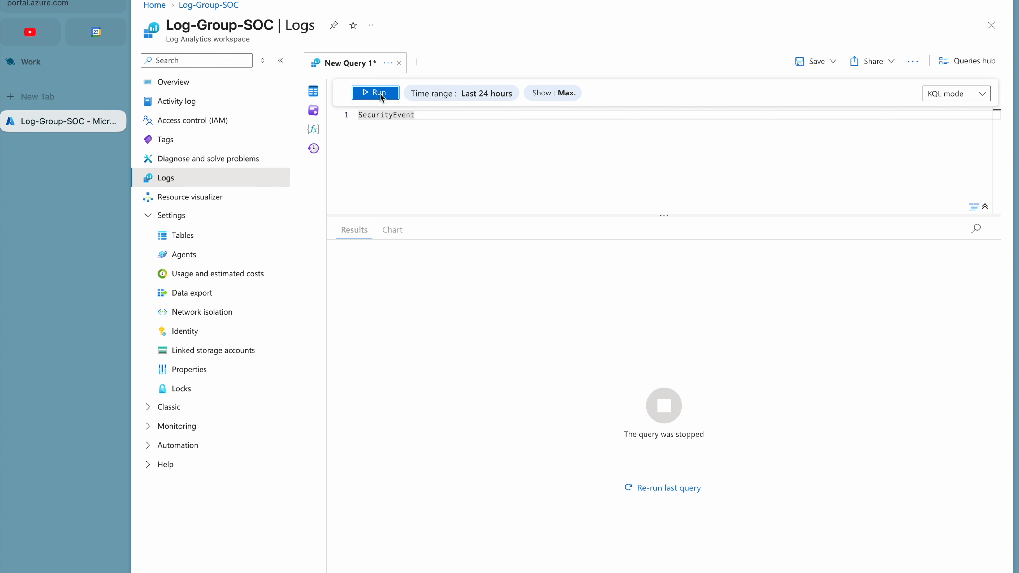
{"action": "left_click", "coordinate": [380, 93]}
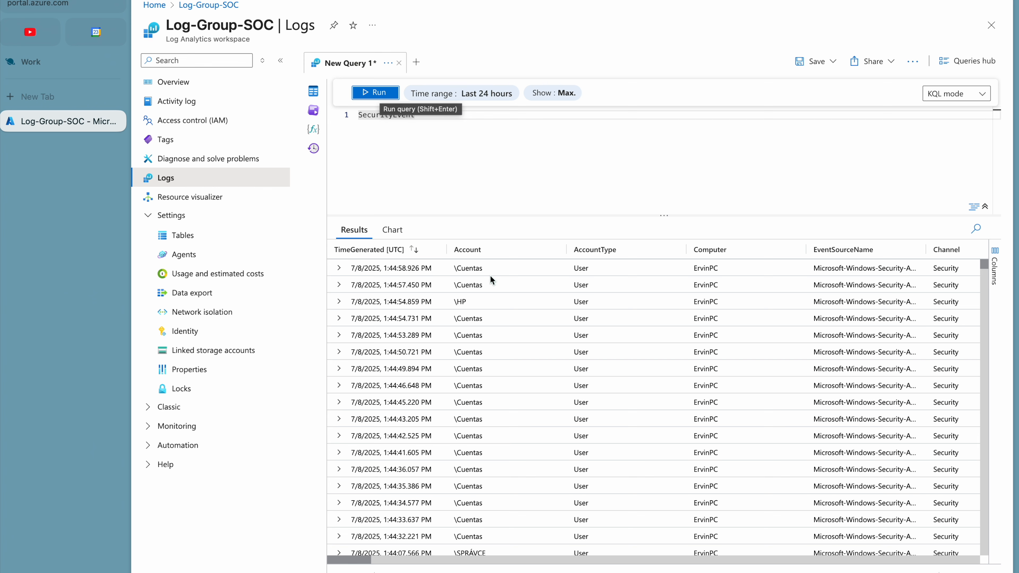
Step: Look over the results and start a new query line below SecurityEvent
{"action": "scroll", "coordinate": [587, 409], "scroll_direction": "down", "scroll_amount": 3}
{"action": "scroll", "coordinate": [587, 410], "scroll_direction": "up", "scroll_amount": 4}
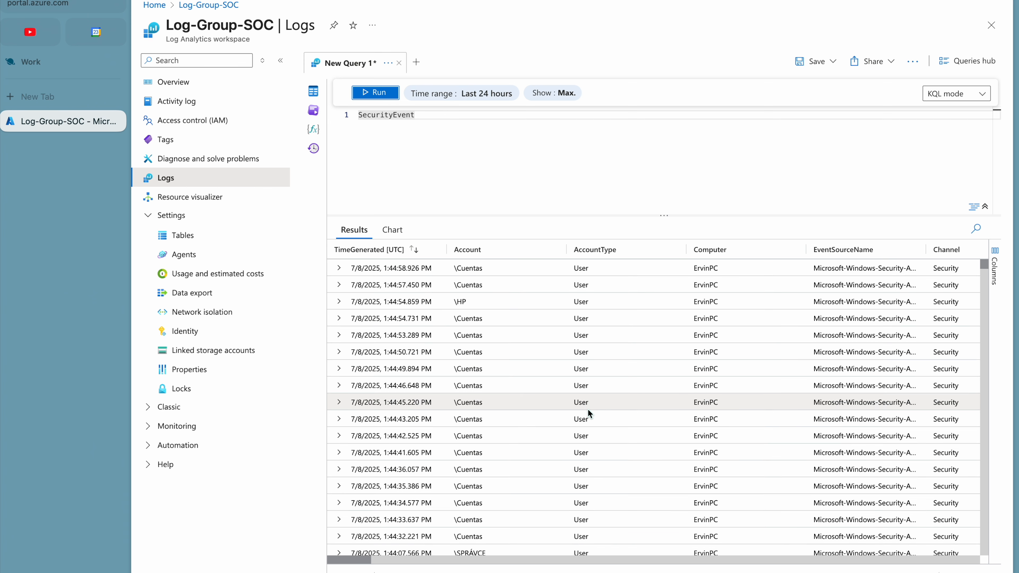
{"action": "left_click", "coordinate": [475, 117]}
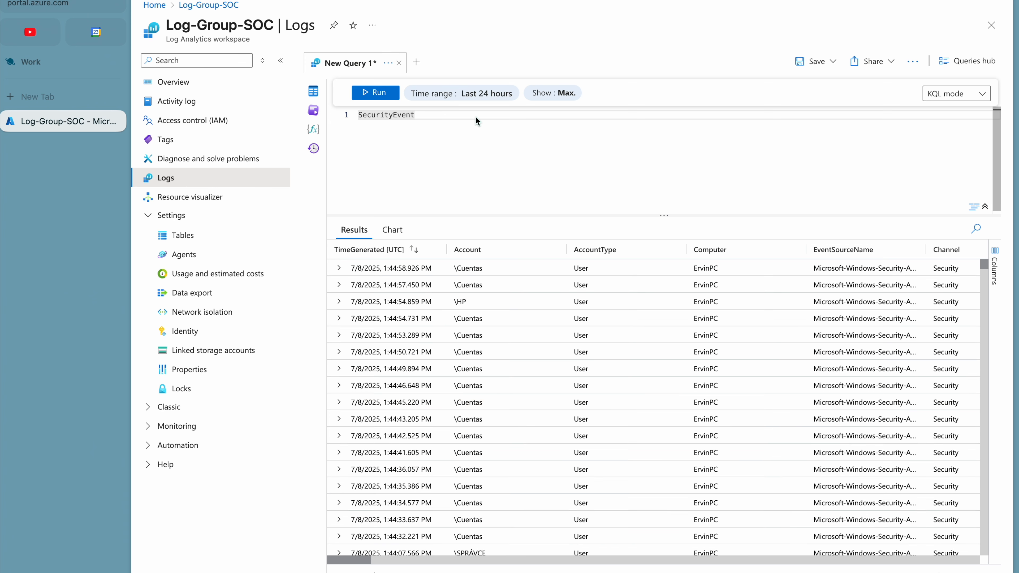
{"action": "key", "text": "Return"}
Step: Add a second query line filtering with |where EventID == 4625
{"action": "type", "text": "|where"}
{"action": "type", "text": "event"}
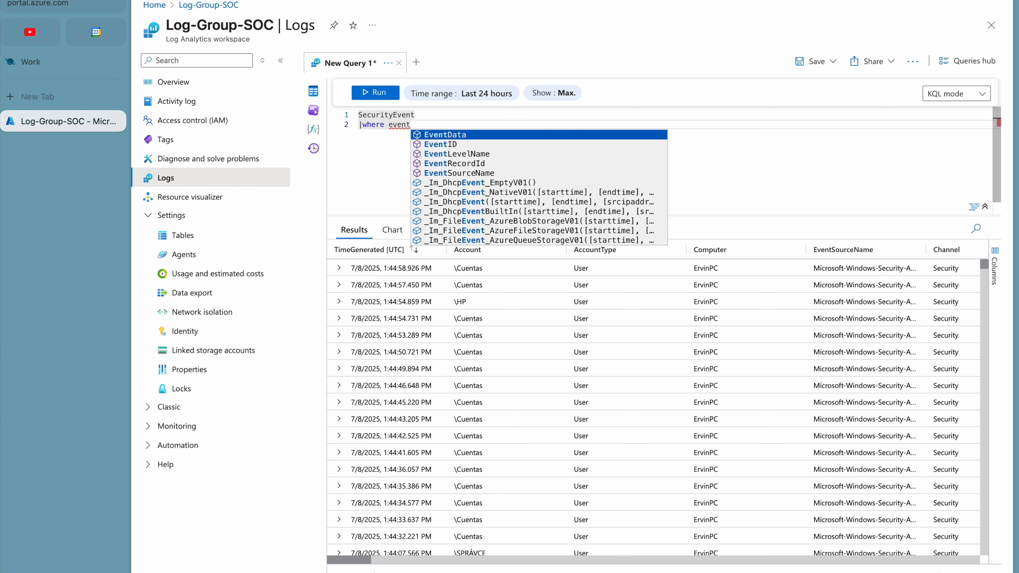
{"action": "type", "text": "id"}
{"action": "key", "text": "Tab"}
{"action": "type", "text": "=="}
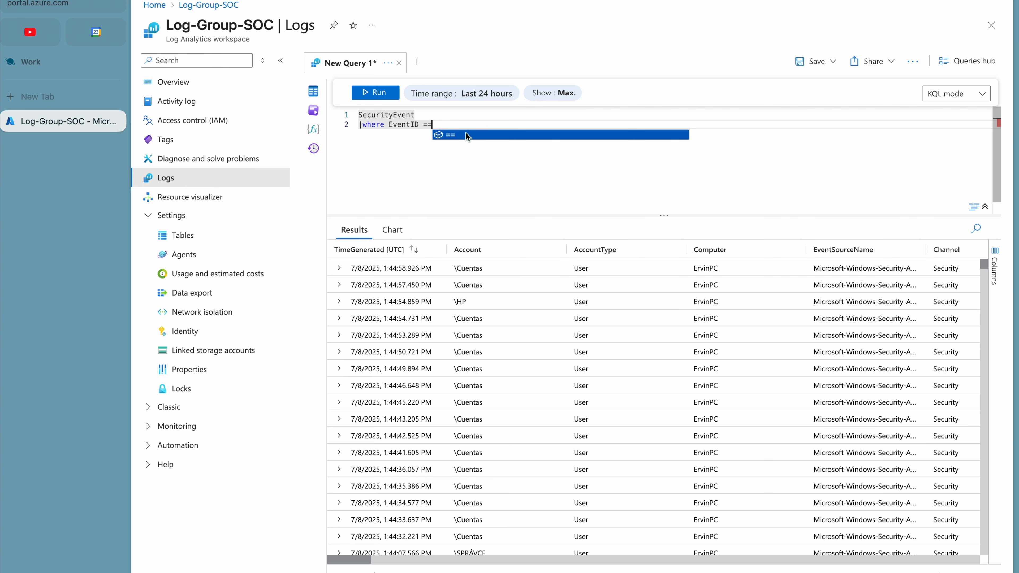
{"action": "type", "text": " 4625"}
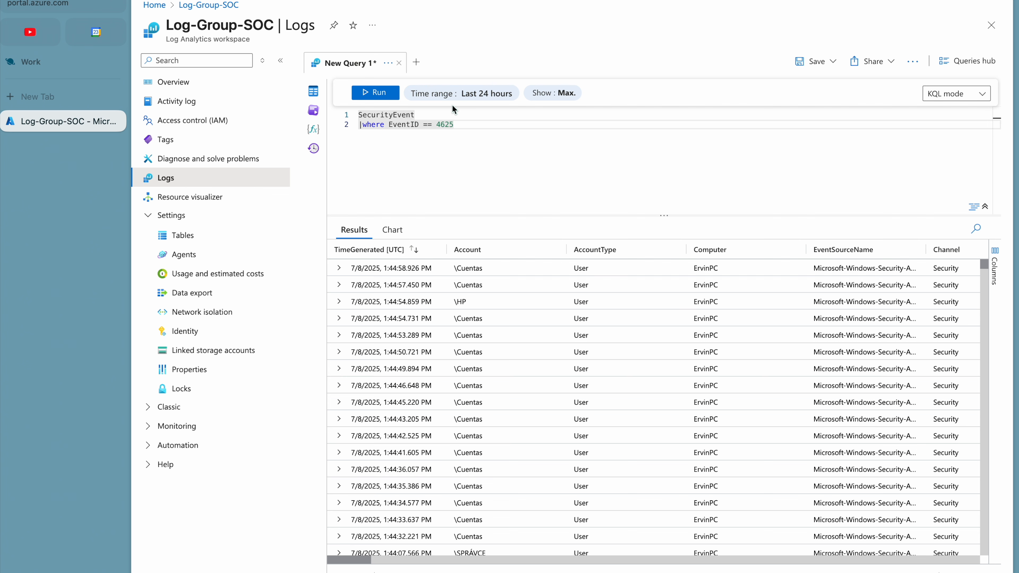
Step: Add a third line projecting TimeGenerated and IpAddress
{"action": "key", "text": "Return"}
{"action": "type", "text": "|"}
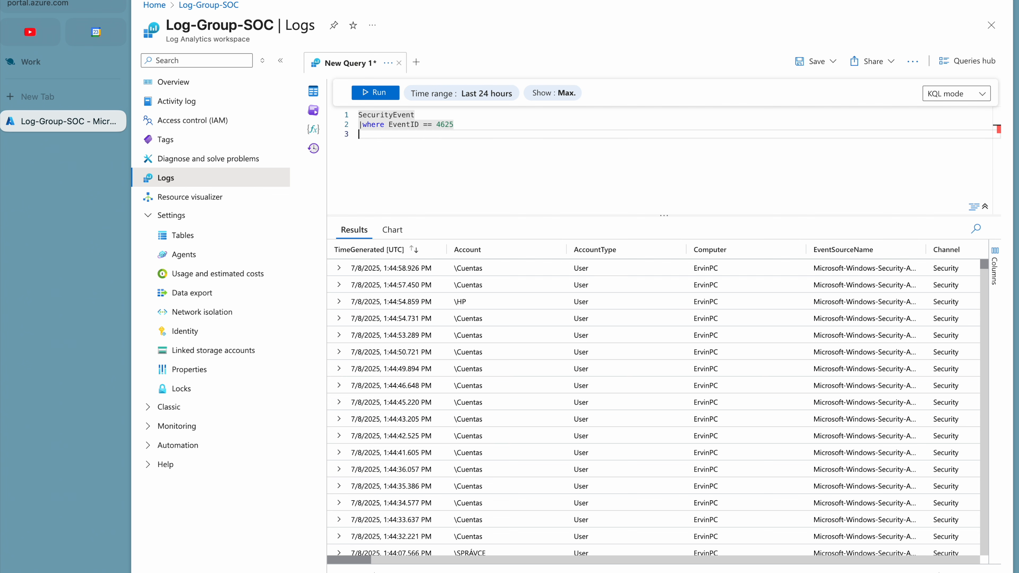
{"action": "type", "text": "proje"}
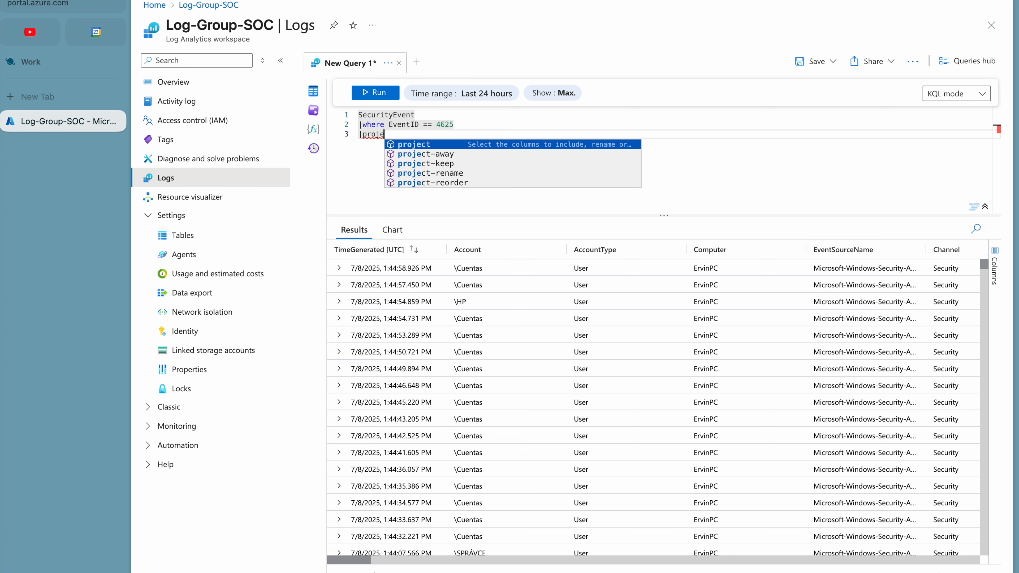
{"action": "type", "text": "ct Tie"}
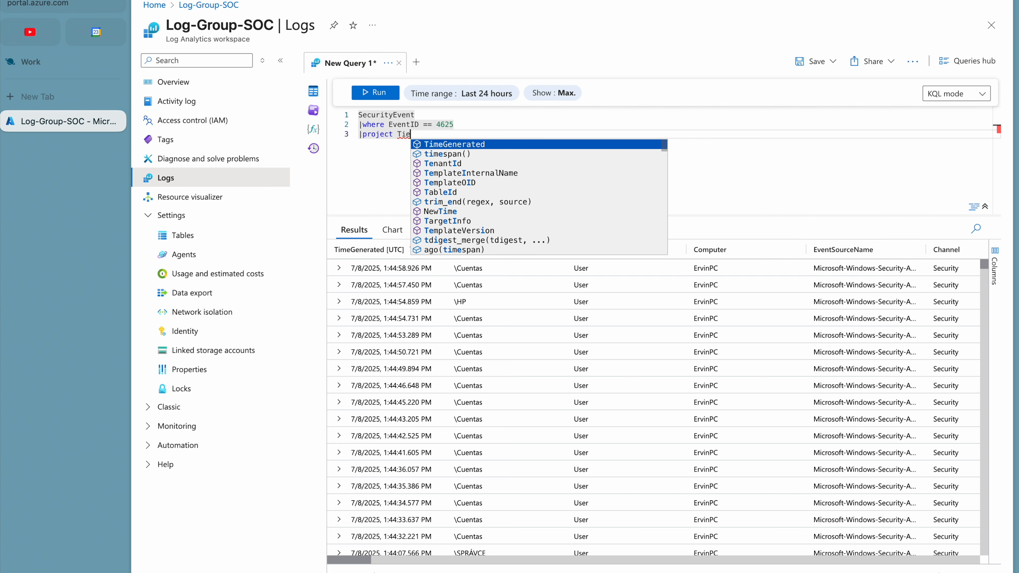
{"action": "key", "text": "Return"}
{"action": "type", "text": ",i0pa"}
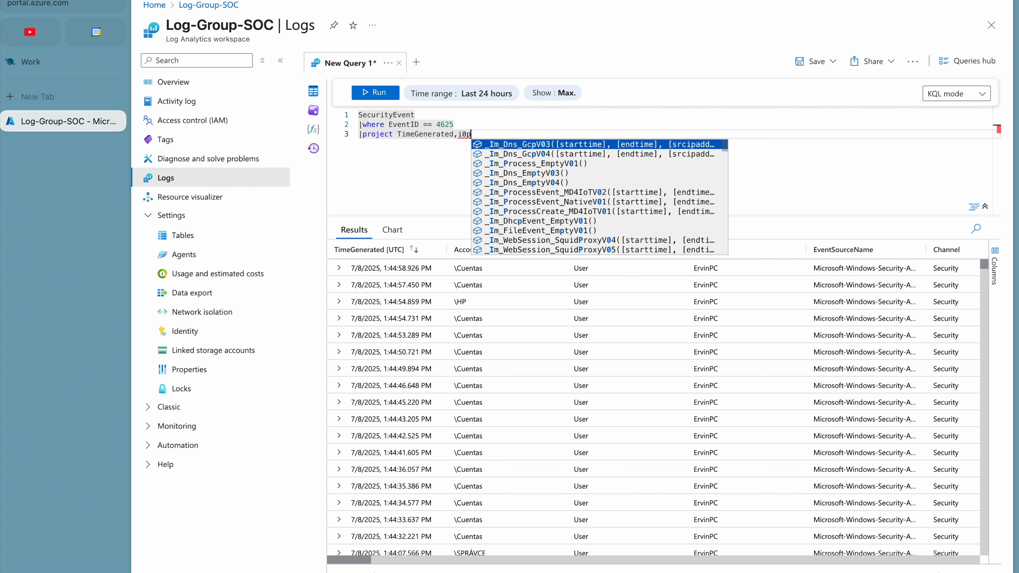
{"action": "key", "text": "BackSpace"}
{"action": "key", "text": "BackSpace"}
{"action": "key", "text": "BackSpace"}
{"action": "type", "text": "paddr"}
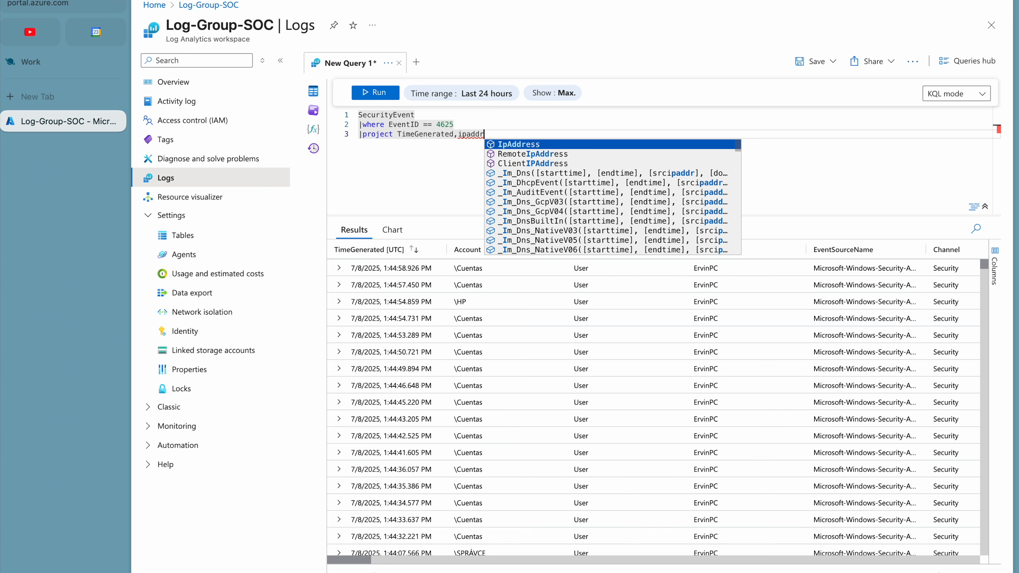
{"action": "key", "text": "Return"}
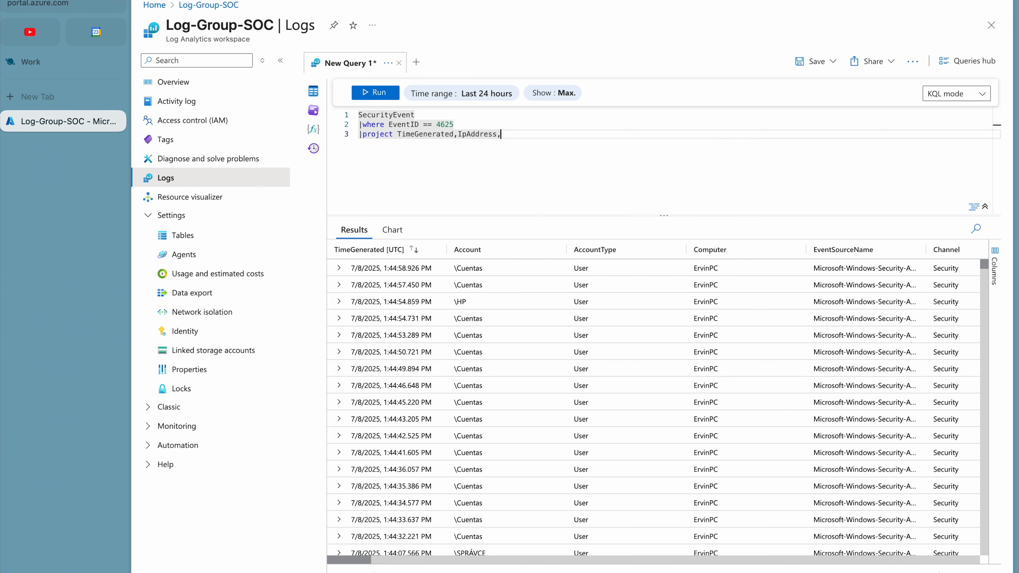
Step: Append Activity, Account and EventID columns to the projection
{"action": "type", "text": ",actiticity"}
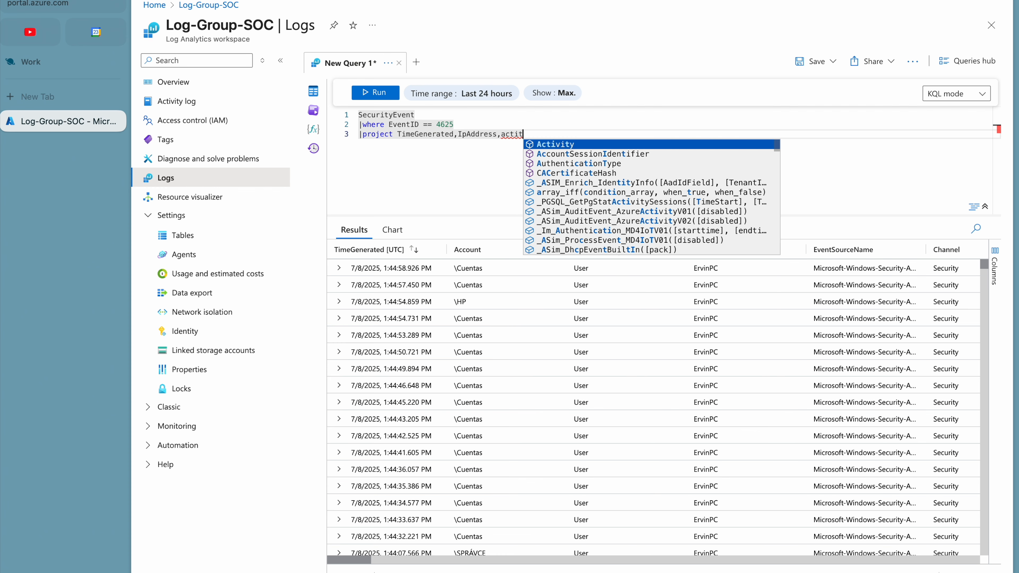
{"action": "key", "text": "BackSpace"}
{"action": "key", "text": "BackSpace"}
{"action": "key", "text": "BackSpace"}
{"action": "key", "text": "BackSpace"}
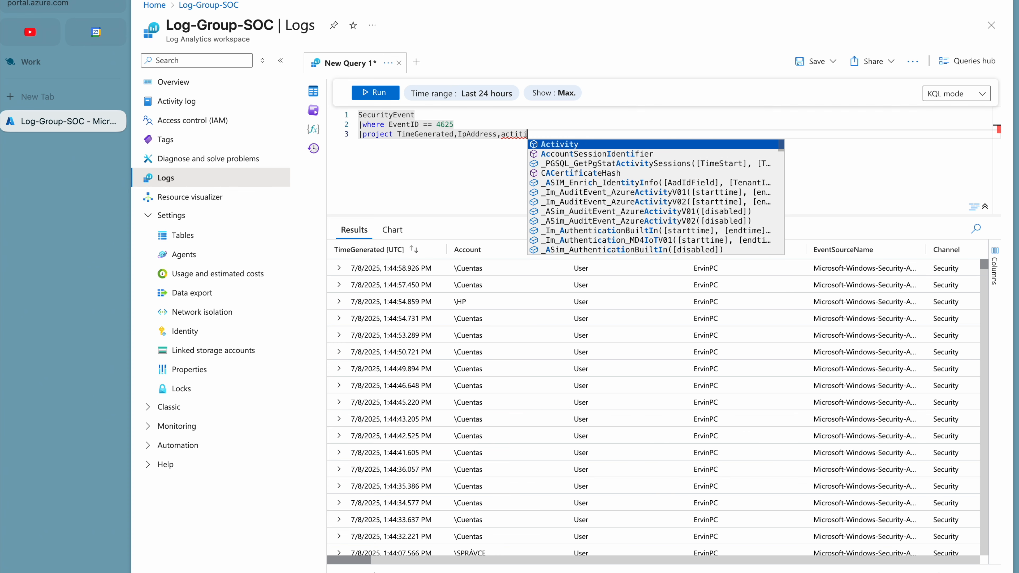
{"action": "key", "text": "Return"}
{"action": "type", "text": ",account"}
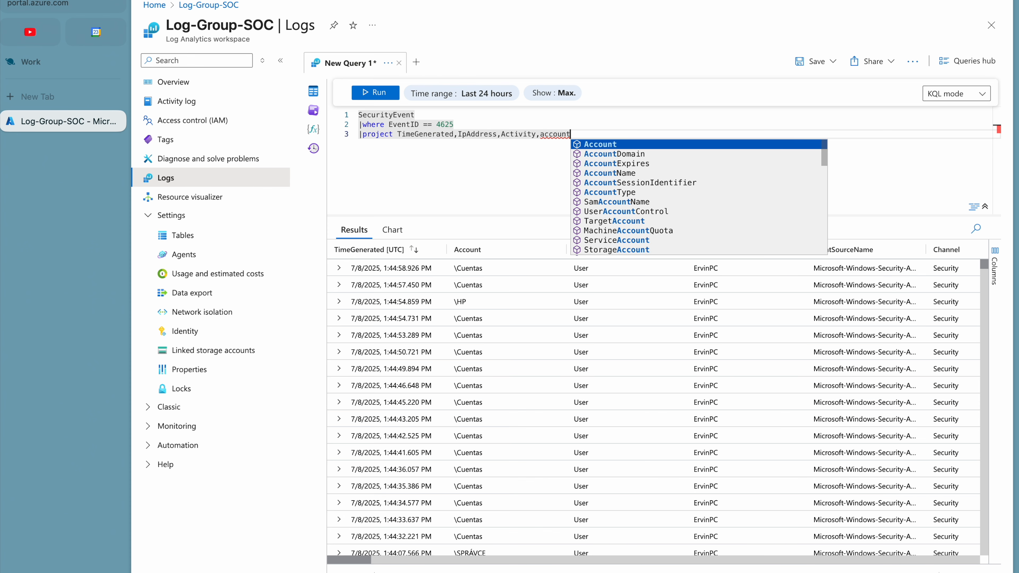
{"action": "key", "text": "Return"}
{"action": "type", "text": ",evbn"}
{"action": "key", "text": "BackSpace"}
{"action": "key", "text": "BackSpace"}
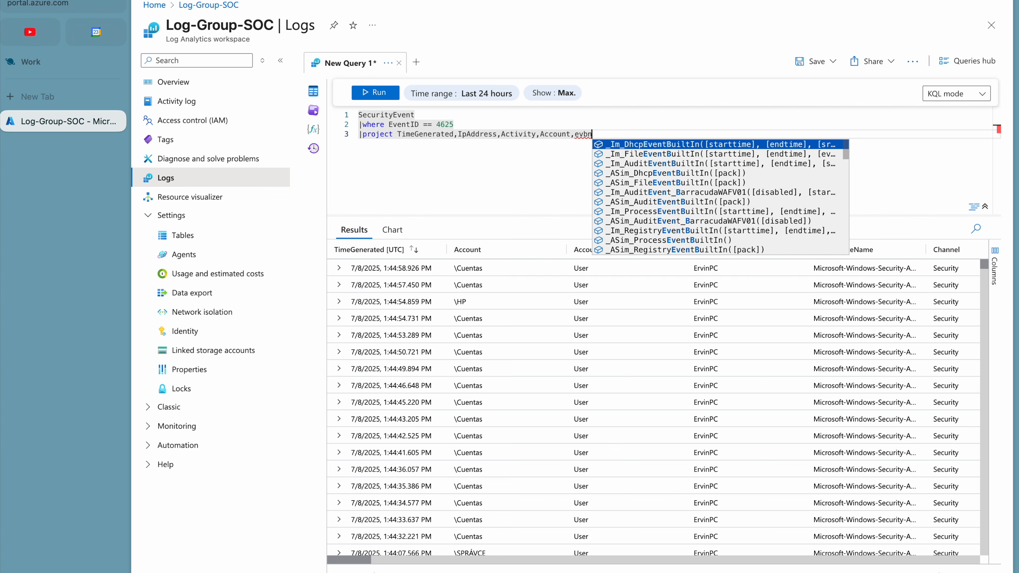
{"action": "type", "text": "ent"}
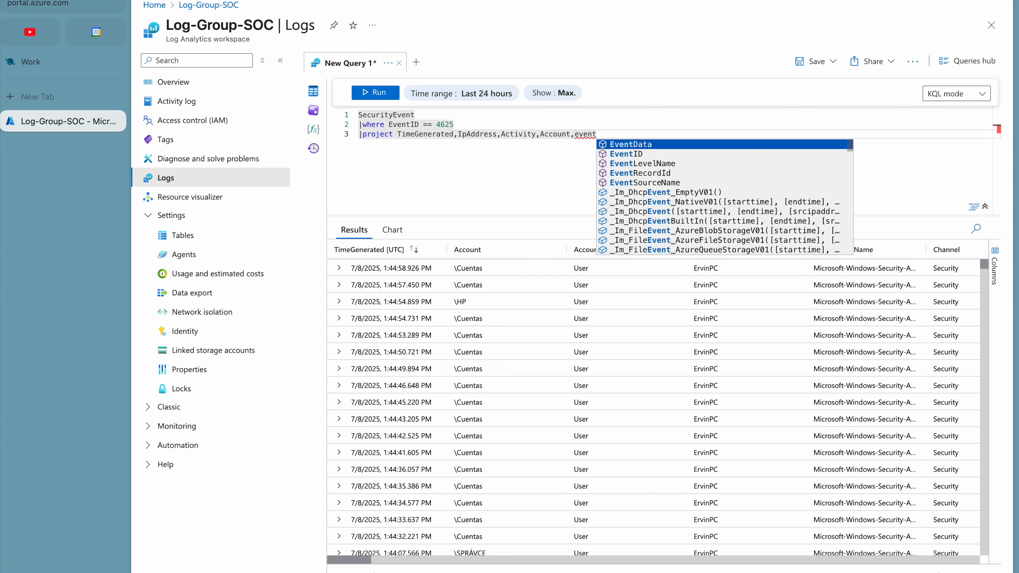
{"action": "key", "text": "Down"}
{"action": "key", "text": "Return"}
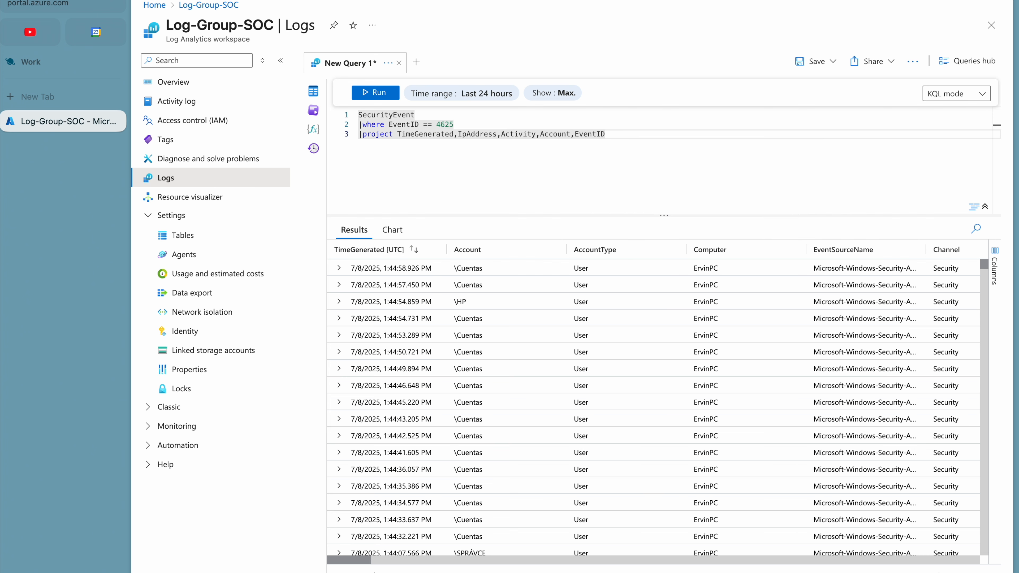
Step: Replace those columns with Computer, Account and Activity in the project line
{"action": "key", "text": "BackSpace"}
{"action": "key", "text": "BackSpace"}
{"action": "key", "text": "BackSpace"}
{"action": "key", "text": "BackSpace"}
{"action": "key", "text": "BackSpace"}
{"action": "key", "text": "BackSpace"}
{"action": "key", "text": "BackSpace"}
{"action": "key", "text": "BackSpace"}
{"action": "key", "text": "BackSpace"}
{"action": "key", "text": "BackSpace"}
{"action": "key", "text": "BackSpace"}
{"action": "key", "text": "BackSpace"}
{"action": "key", "text": "BackSpace"}
{"action": "key", "text": "BackSpace"}
{"action": "key", "text": "BackSpace"}
{"action": "key", "text": "BackSpace"}
{"action": "key", "text": "BackSpace"}
{"action": "key", "text": "BackSpace"}
{"action": "key", "text": "BackSpace"}
{"action": "key", "text": "BackSpace"}
{"action": "key", "text": "BackSpace"}
{"action": "key", "text": "BackSpace"}
{"action": "key", "text": "BackSpace"}
{"action": "key", "text": "BackSpace"}
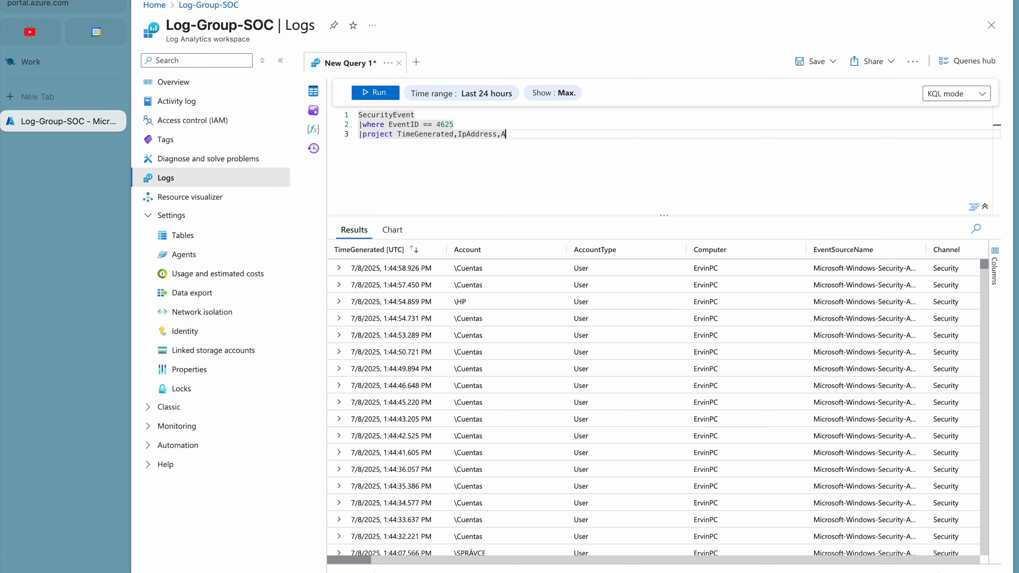
{"action": "type", "text": "comoute"}
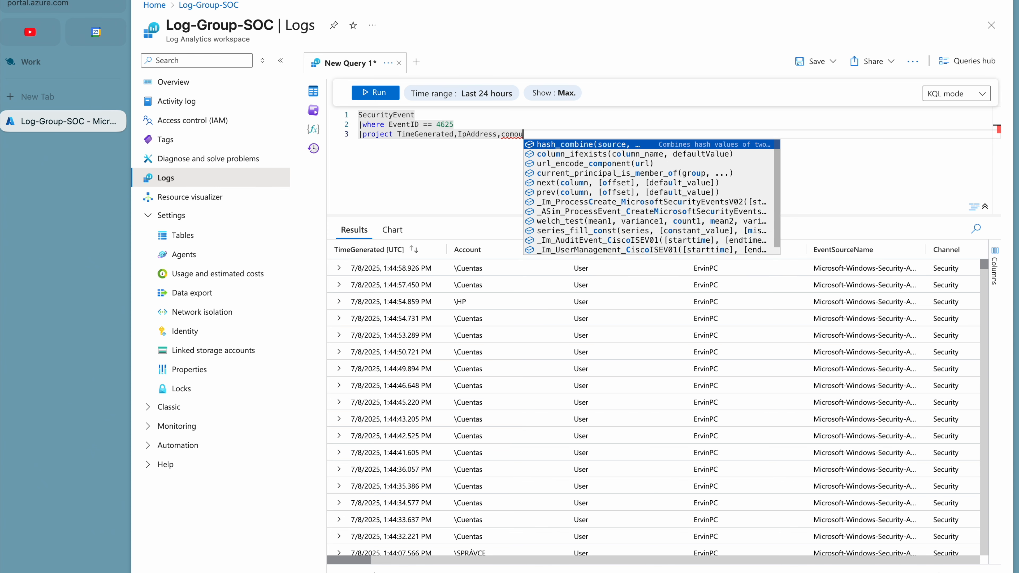
{"action": "key", "text": "BackSpace"}
{"action": "key", "text": "BackSpace"}
{"action": "key", "text": "BackSpace"}
{"action": "key", "text": "BackSpace"}
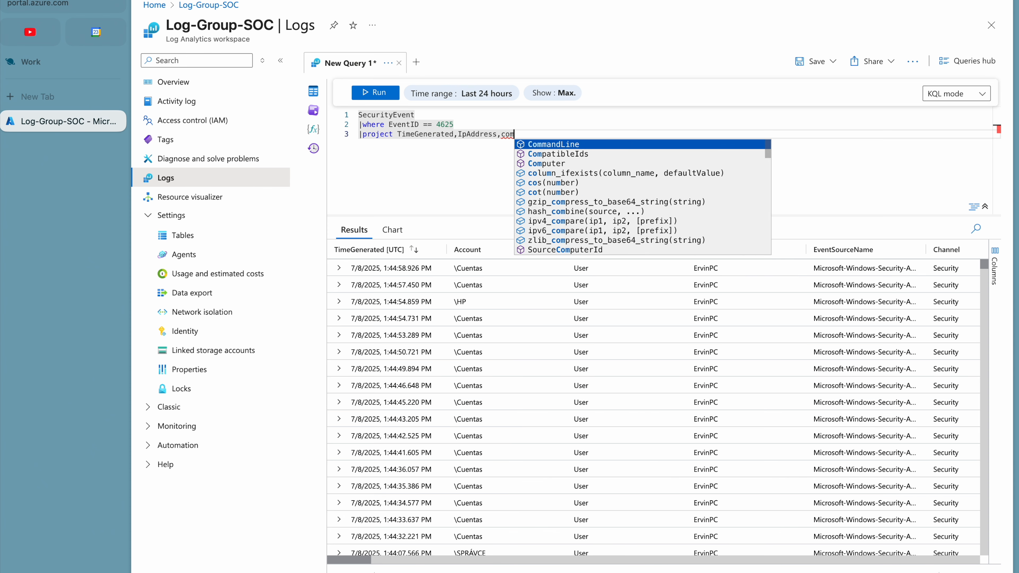
{"action": "type", "text": "puter"}
{"action": "key", "text": "Tab"}
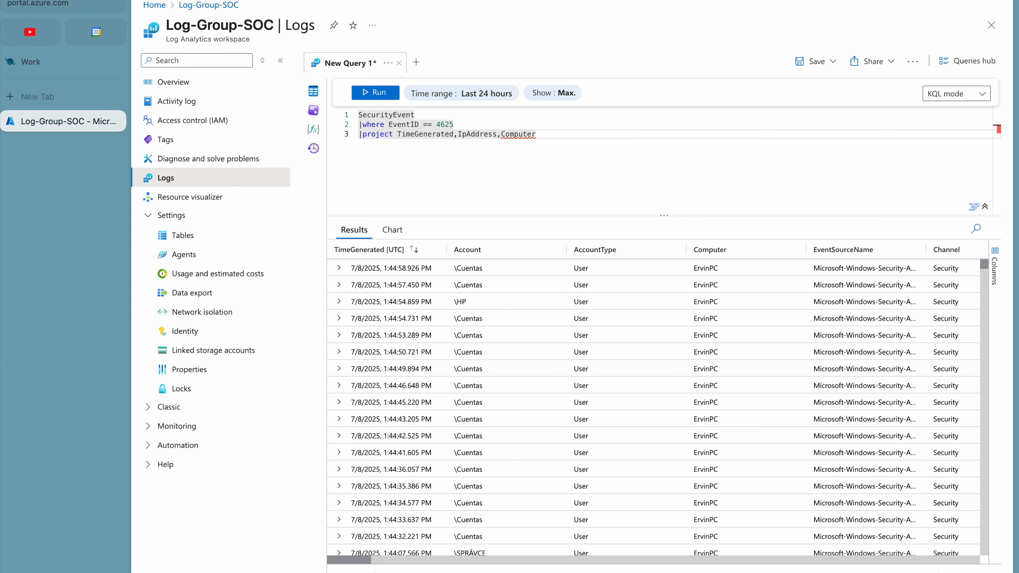
{"action": "type", "text": ","}
{"action": "type", "text": "account"}
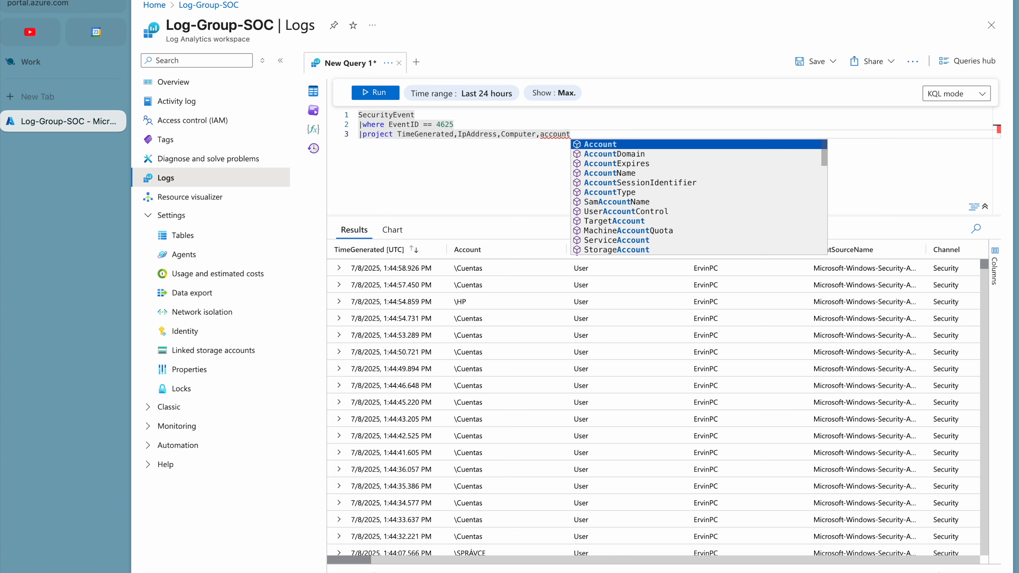
{"action": "key", "text": "Tab"}
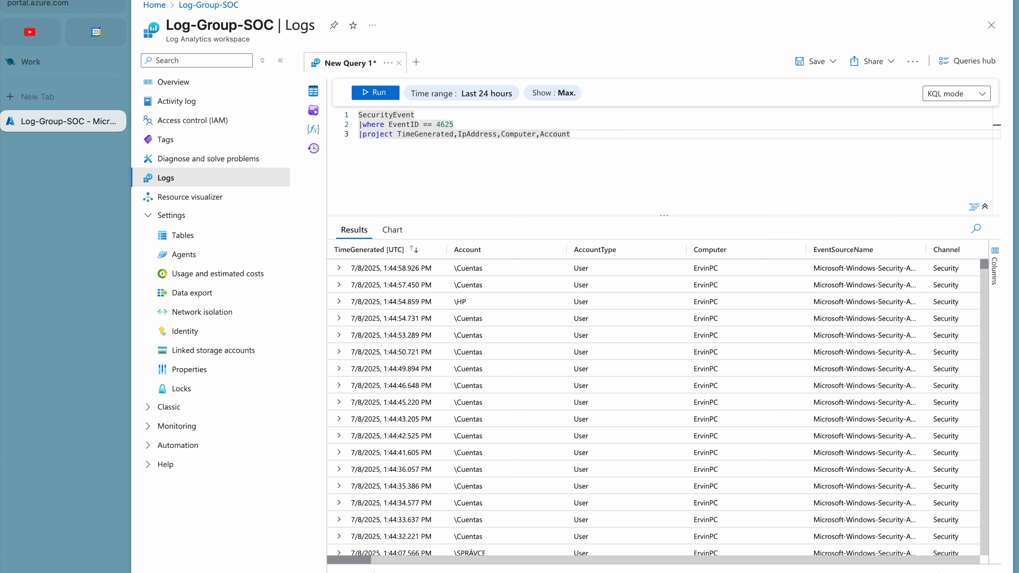
{"action": "type", "text": ",actitcit"}
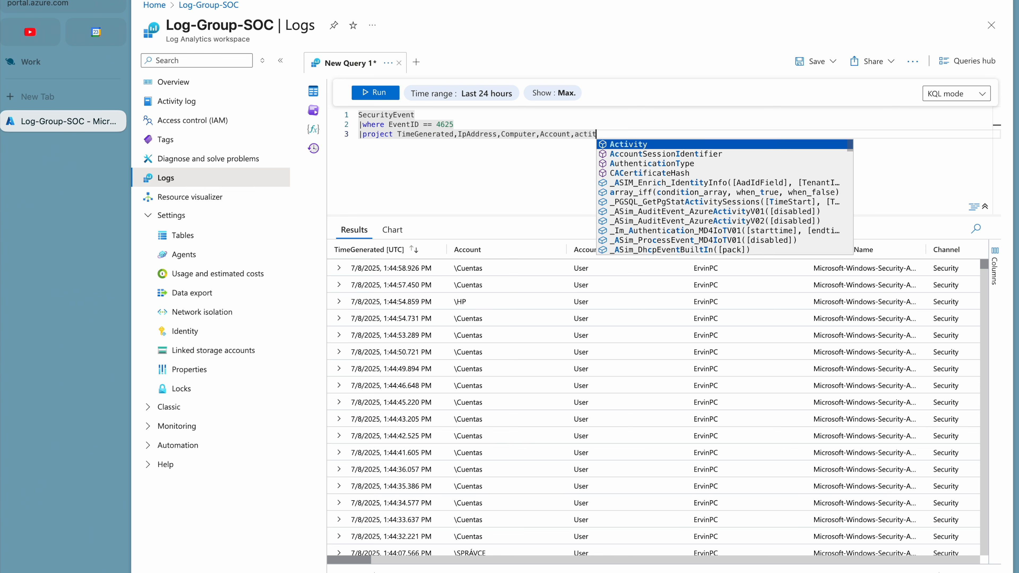
{"action": "key", "text": "BackSpace"}
{"action": "key", "text": "BackSpace"}
{"action": "key", "text": "BackSpace"}
{"action": "key", "text": "BackSpace"}
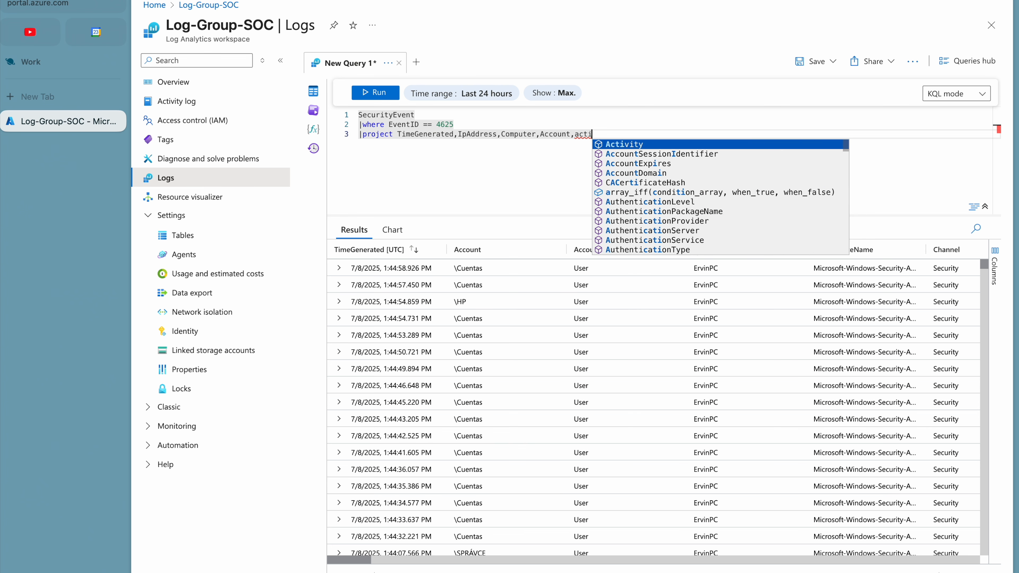
{"action": "key", "text": "Tab"}
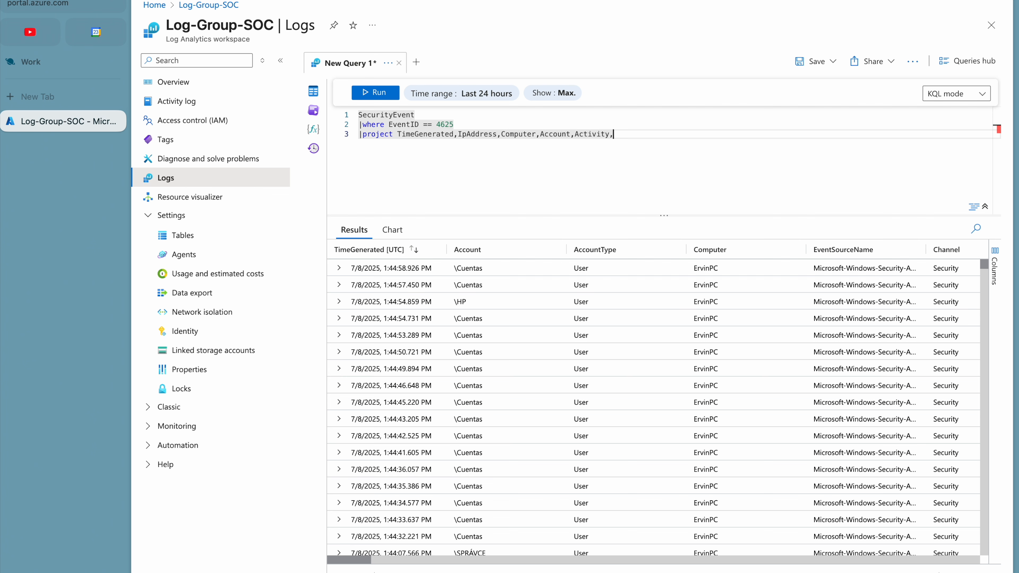
Step: Append IpPort as the last projected column
{"action": "scroll", "coordinate": [692, 310], "scroll_direction": "right", "scroll_amount": 10}
{"action": "scroll", "coordinate": [693, 311], "scroll_direction": "right", "scroll_amount": 10}
{"action": "scroll", "coordinate": [693, 314], "scroll_direction": "right", "scroll_amount": 10}
{"action": "scroll", "coordinate": [694, 313], "scroll_direction": "right", "scroll_amount": 10}
{"action": "scroll", "coordinate": [693, 313], "scroll_direction": "right", "scroll_amount": 3}
{"action": "scroll", "coordinate": [694, 314], "scroll_direction": "left", "scroll_amount": 20}
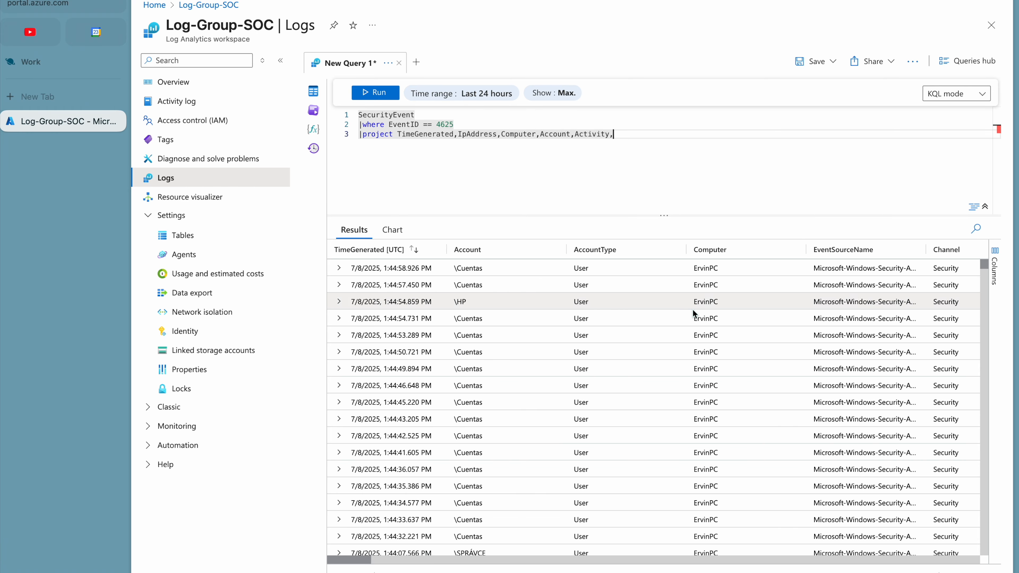
{"action": "type", "text": "ipod"}
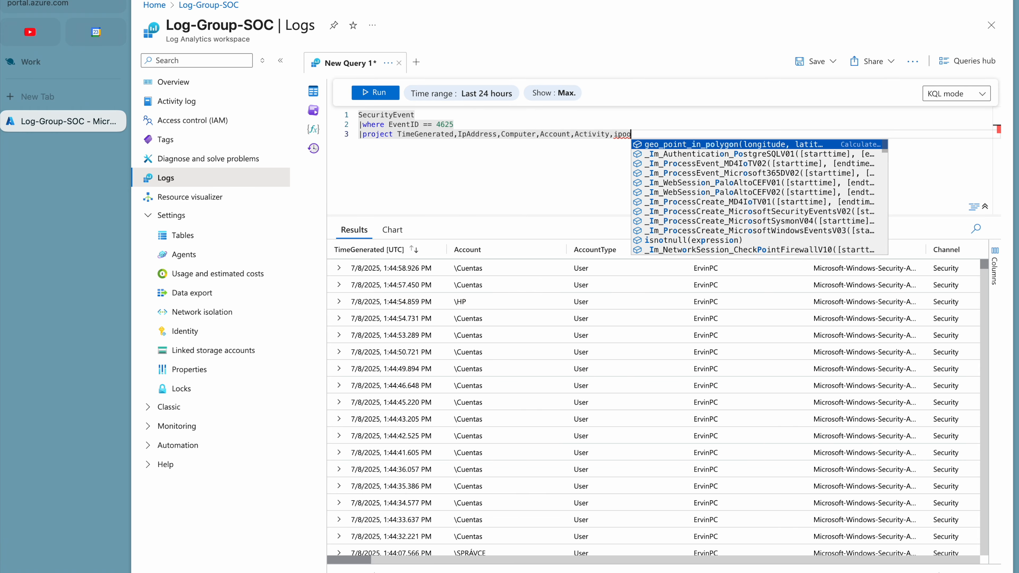
{"action": "key", "text": "BackSpace"}
{"action": "key", "text": "BackSpace"}
{"action": "key", "text": "BackSpace"}
{"action": "key", "text": "BackSpace"}
{"action": "type", "text": "p"}
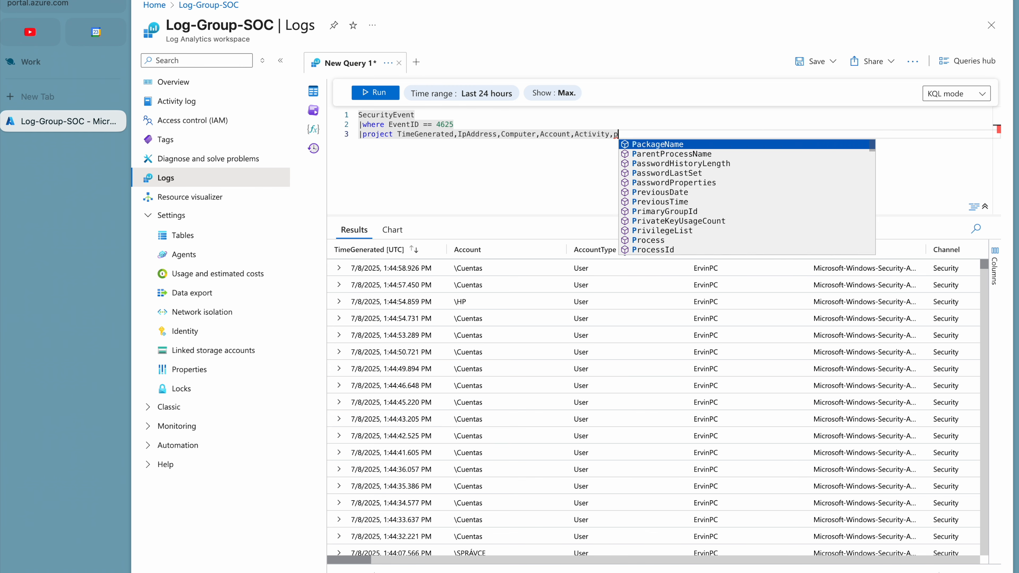
{"action": "type", "text": "ort"}
{"action": "key", "text": "BackSpace"}
{"action": "key", "text": "BackSpace"}
{"action": "key", "text": "BackSpace"}
{"action": "key", "text": "BackSpace"}
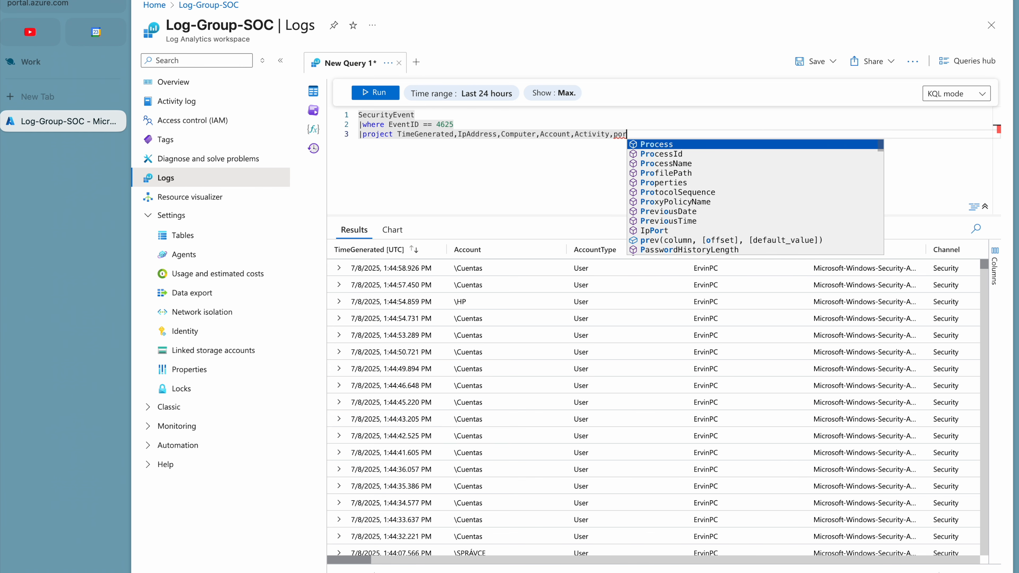
{"action": "type", "text": "ipp"}
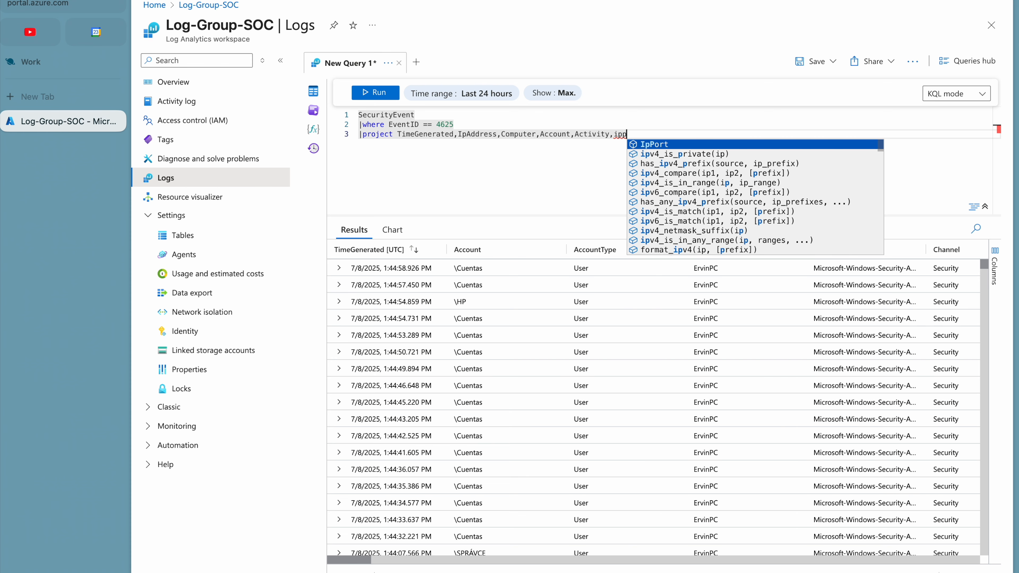
{"action": "key", "text": "Tab"}
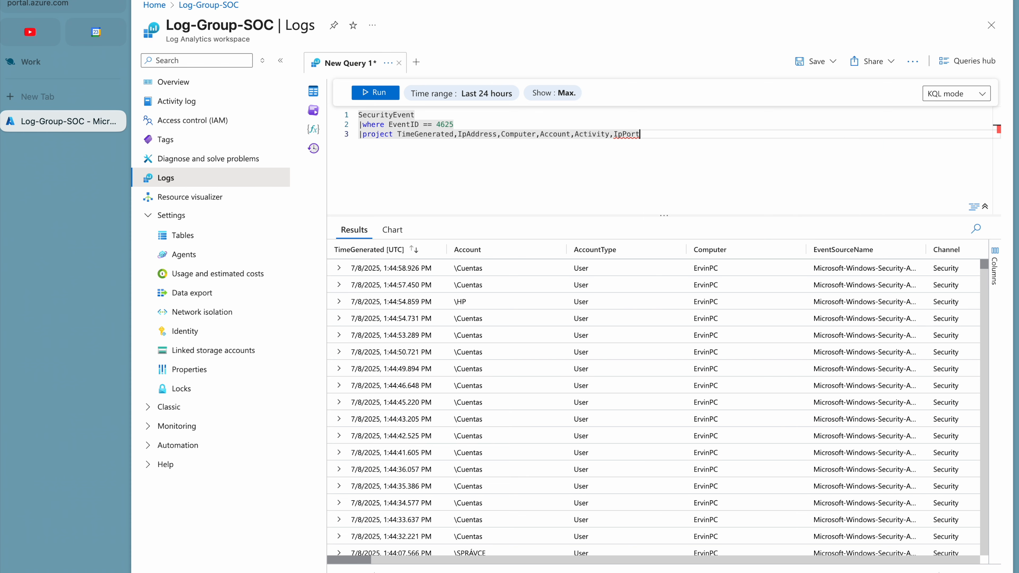
Step: Run the 4625 query, review failed logons, and select attacker IP 181.115.190.30
{"action": "left_click", "coordinate": [373, 97]}
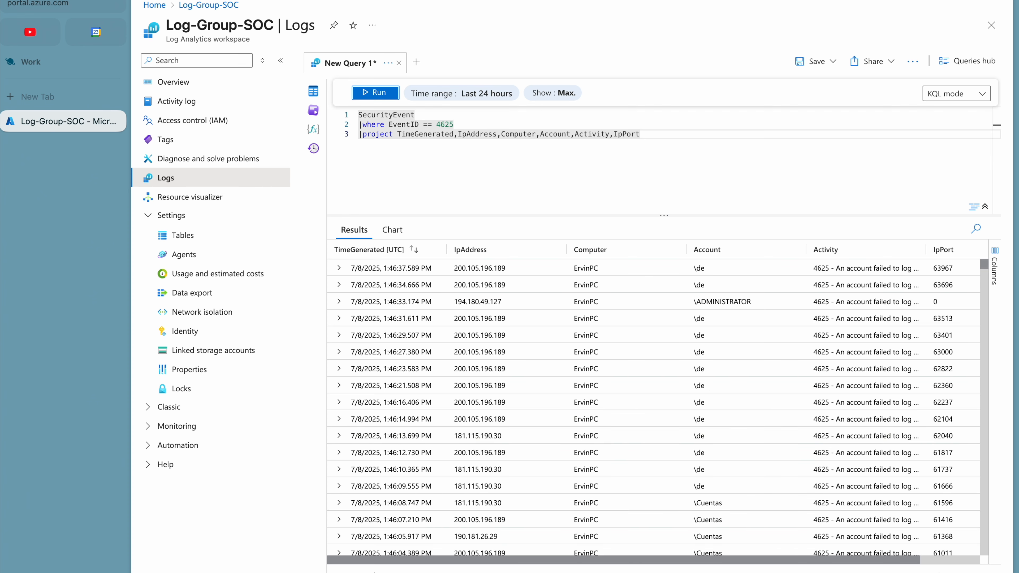
{"action": "scroll", "coordinate": [706, 454], "scroll_direction": "down", "scroll_amount": 10}
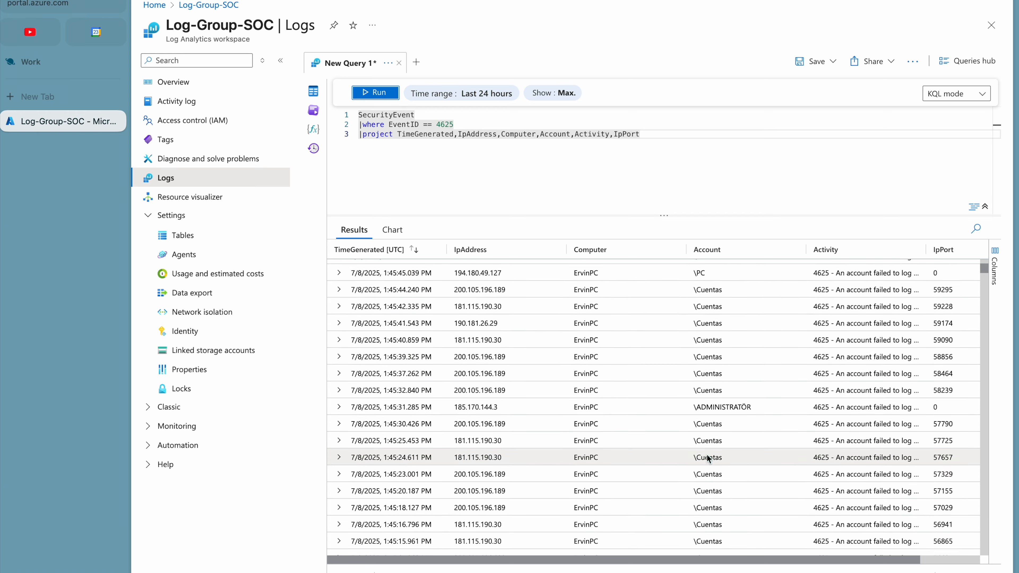
{"action": "scroll", "coordinate": [707, 453], "scroll_direction": "up", "scroll_amount": 10}
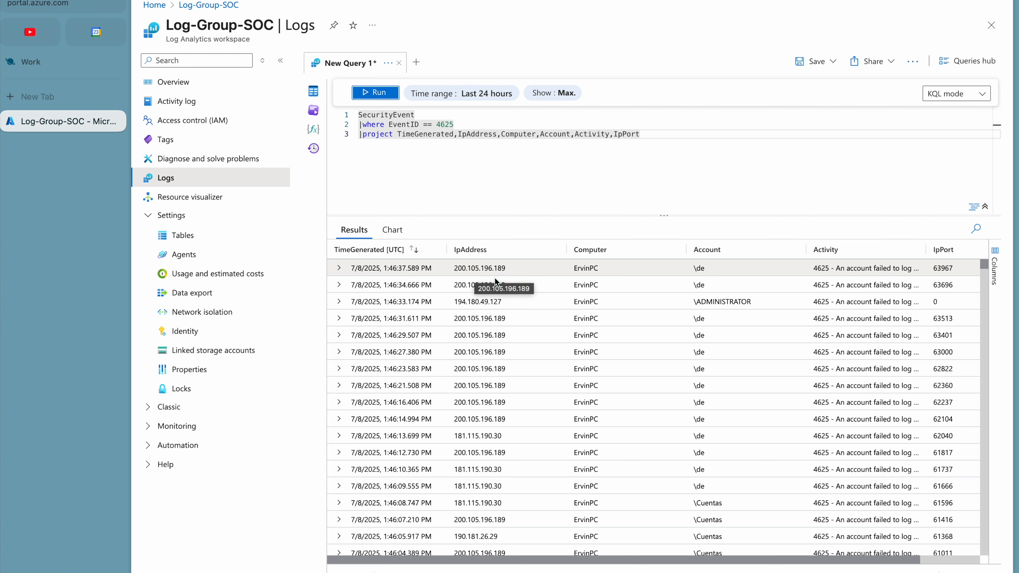
{"action": "scroll", "coordinate": [502, 393], "scroll_direction": "down", "scroll_amount": 5}
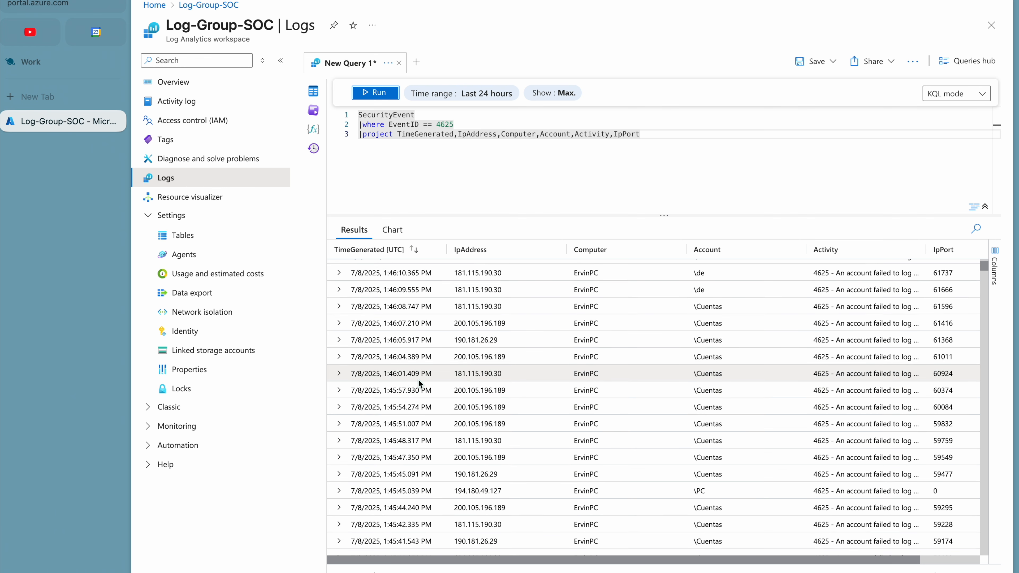
{"action": "double_click", "coordinate": [487, 376]}
{"action": "key", "text": "ctrl+c"}
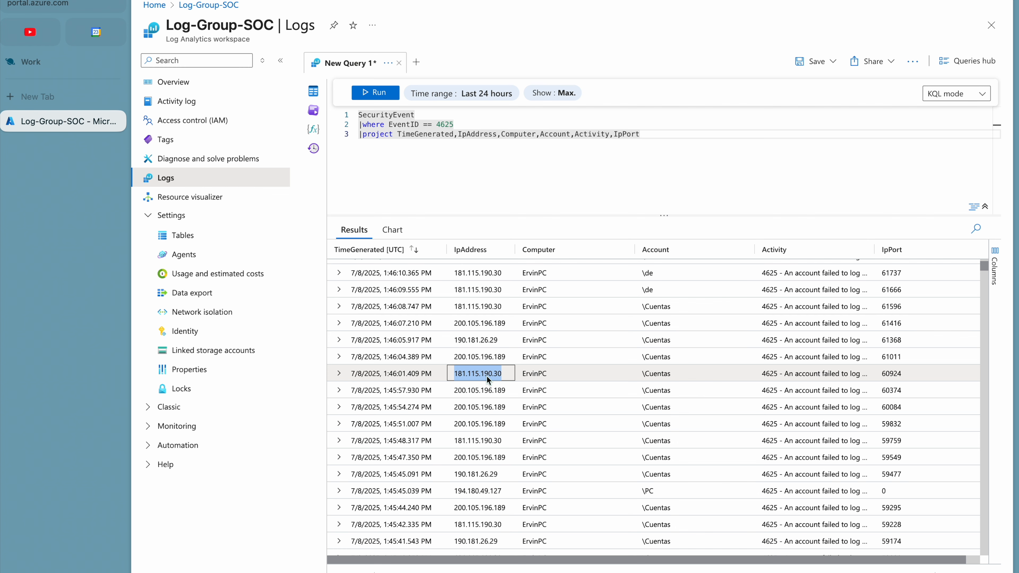
Step: Geolocate 181.115.190.30 on ipgeolocation.io, which places it in La Paz, Bolivia
{"action": "left_click", "coordinate": [75, 95]}
{"action": "type", "text": "ip"}
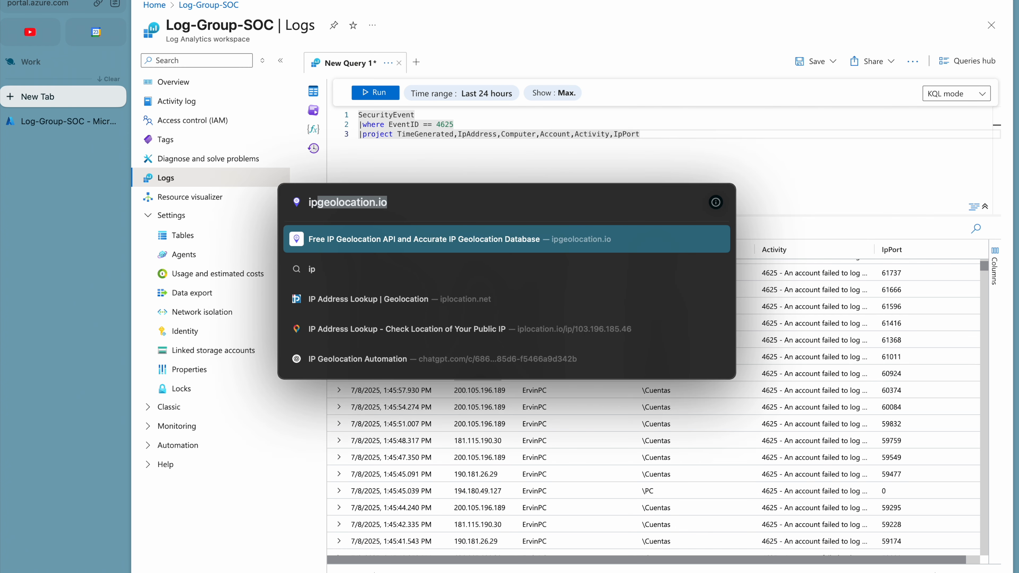
{"action": "key", "text": "Return"}
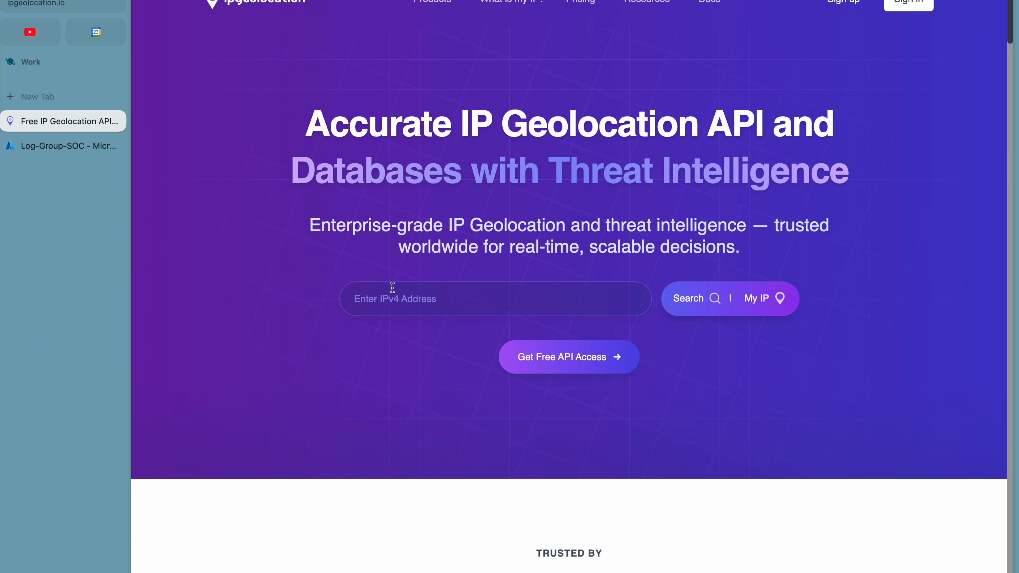
{"action": "left_click", "coordinate": [387, 303]}
{"action": "key", "text": "ctrl+v"}
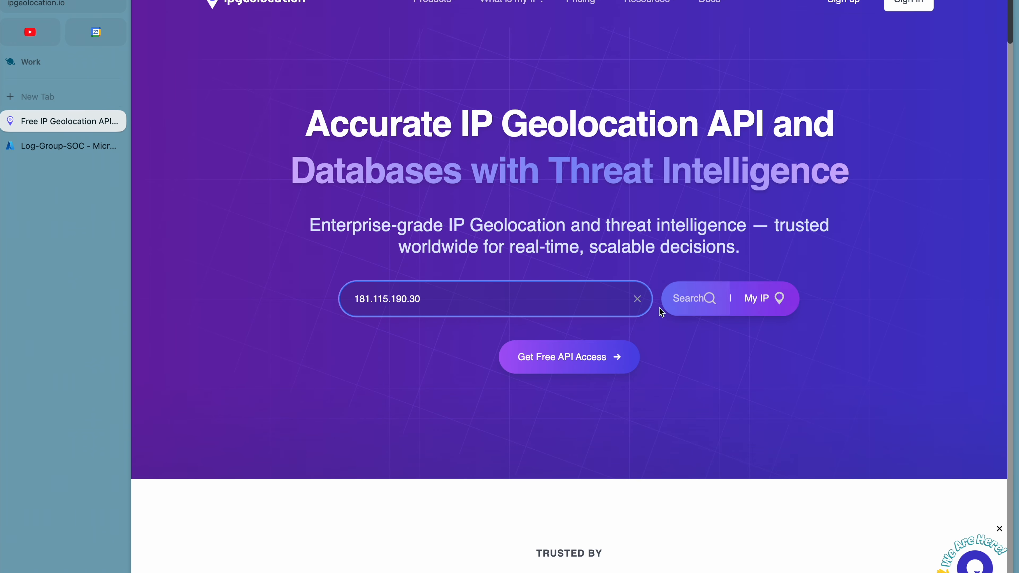
{"action": "left_click", "coordinate": [686, 309]}
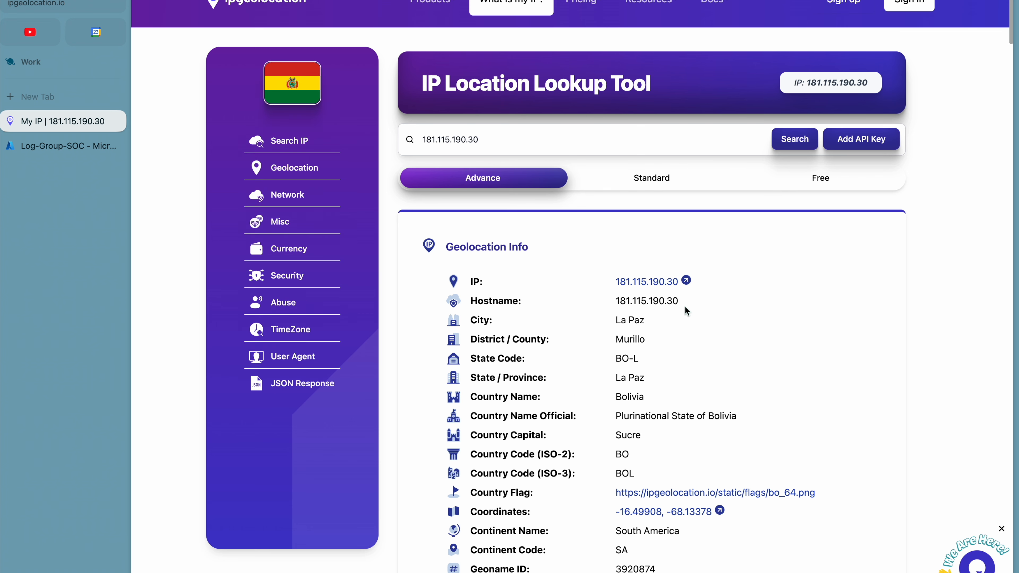
{"action": "scroll", "coordinate": [593, 450], "scroll_direction": "down", "scroll_amount": 6}
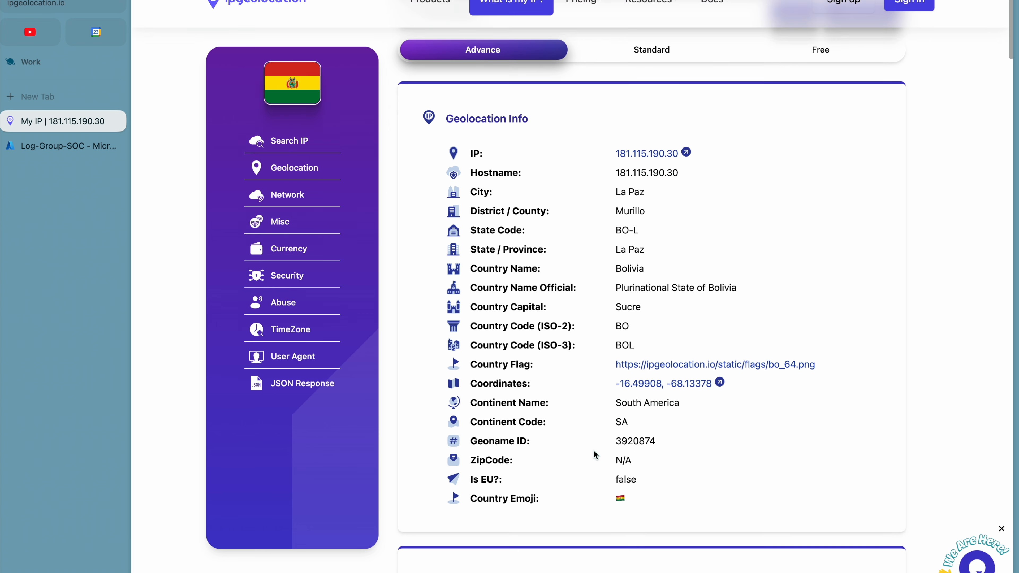
{"action": "scroll", "coordinate": [616, 175], "scroll_direction": "up", "scroll_amount": 2}
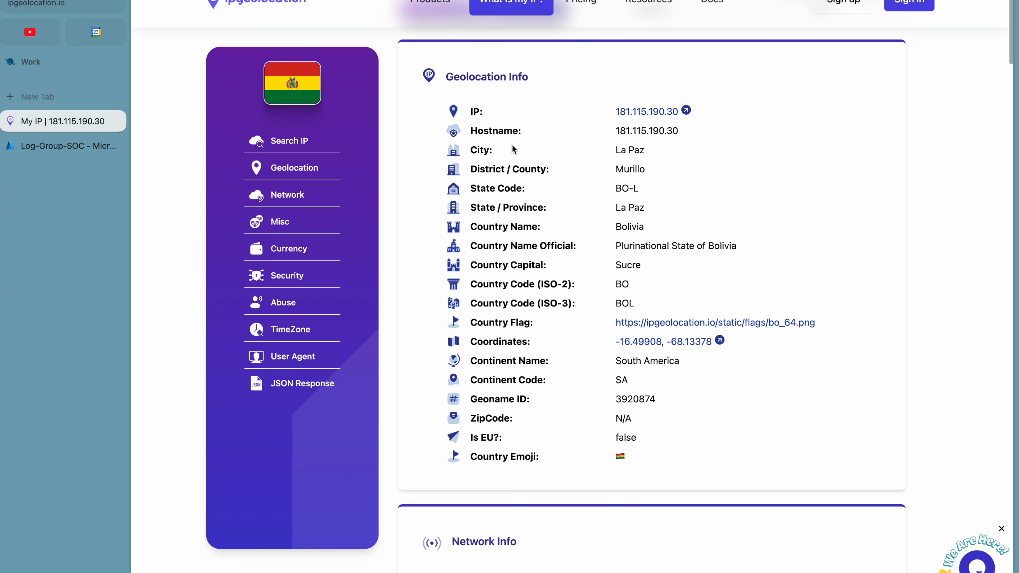
{"action": "scroll", "coordinate": [539, 329], "scroll_direction": "down", "scroll_amount": 4}
{"action": "scroll", "coordinate": [542, 341], "scroll_direction": "up", "scroll_amount": 5}
Step: Back in the Azure results, select attacker IP 200.105.196.189
{"action": "left_click", "coordinate": [67, 150]}
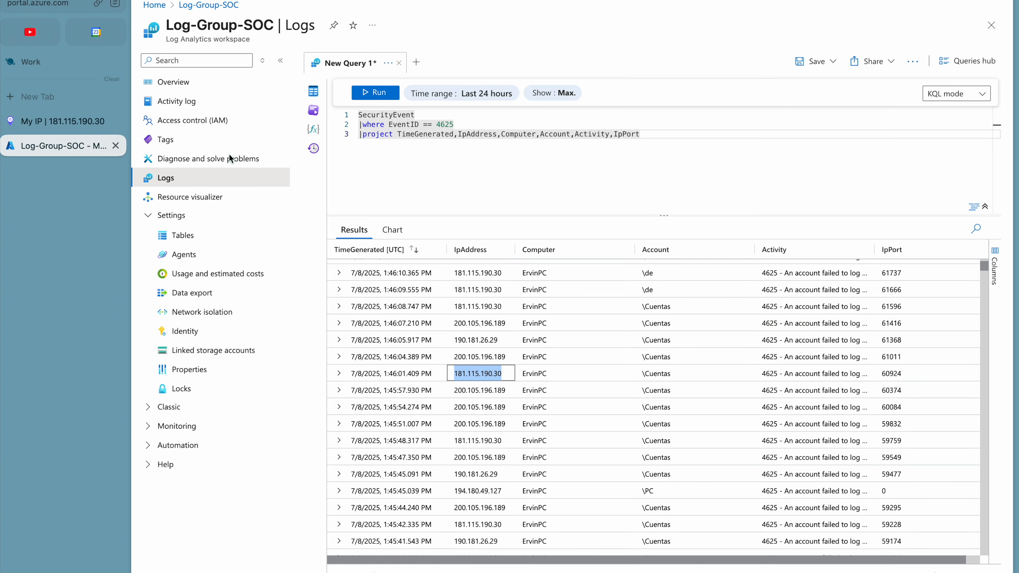
{"action": "scroll", "coordinate": [435, 387], "scroll_direction": "down", "scroll_amount": 3}
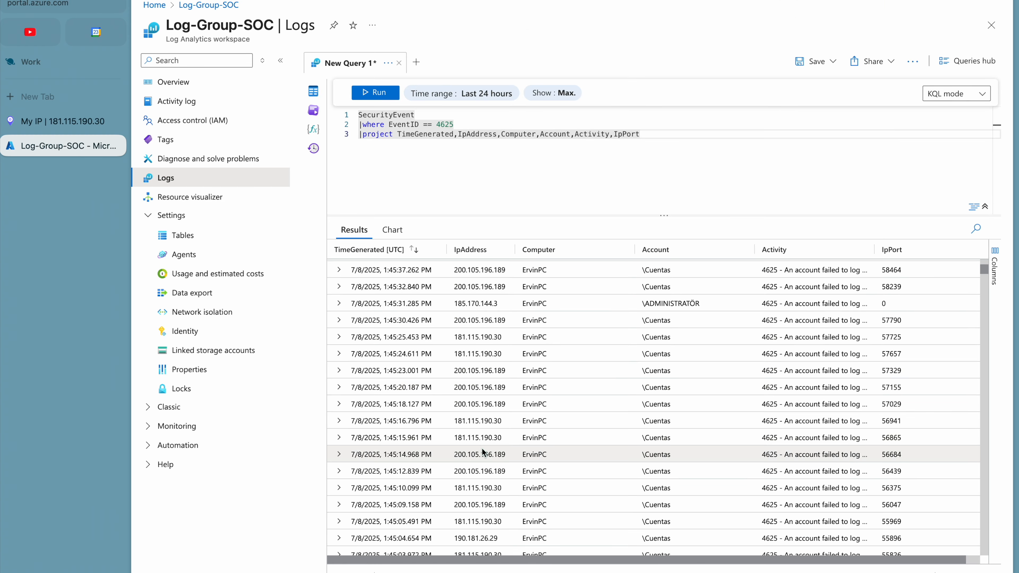
{"action": "double_click", "coordinate": [479, 402]}
{"action": "key", "text": "super+c"}
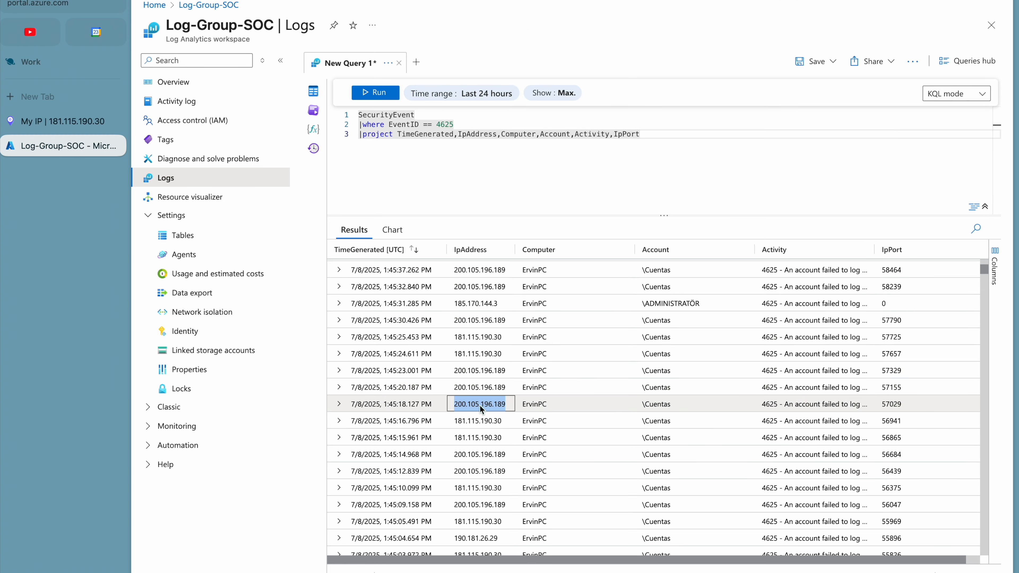
Step: Search 200.105.196.189 on ipgeolocation.io, finding La Paz, Bolivia with an acelerate.net hostname
{"action": "left_click", "coordinate": [56, 125]}
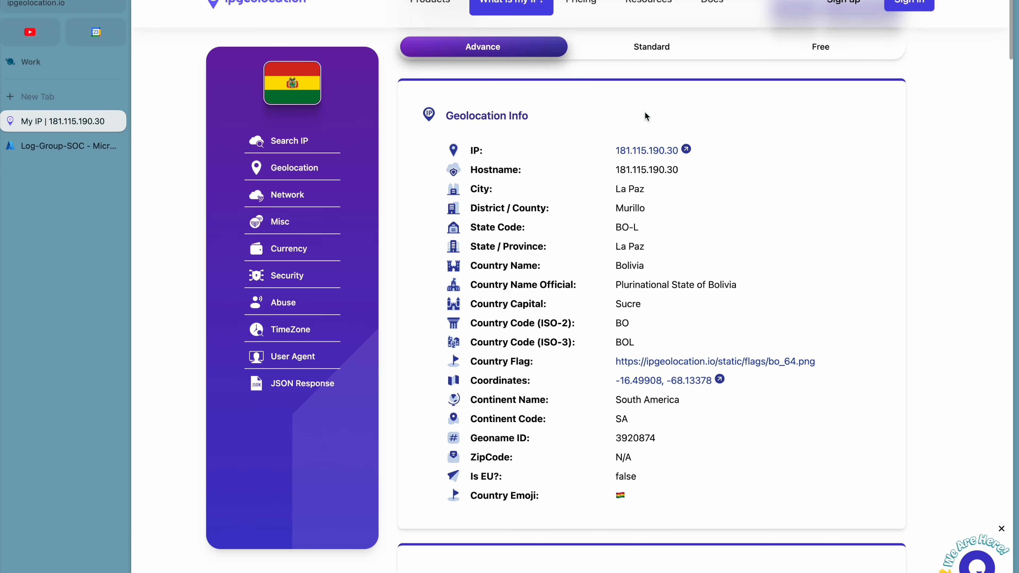
{"action": "scroll", "coordinate": [646, 116], "scroll_direction": "up", "scroll_amount": 3}
{"action": "left_click", "coordinate": [710, 149]}
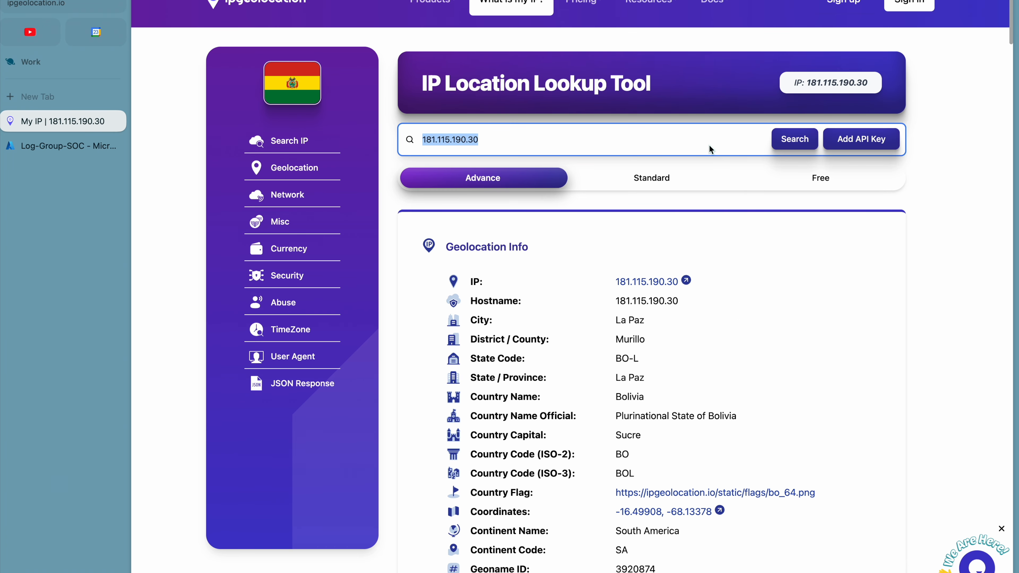
{"action": "key", "text": "super+v"}
{"action": "left_click", "coordinate": [800, 147]}
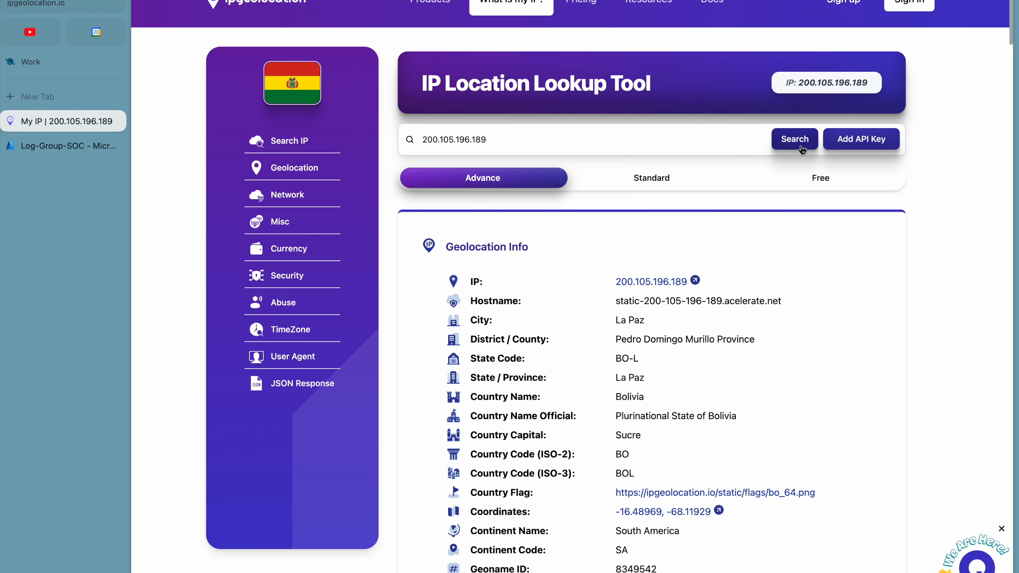
{"action": "scroll", "coordinate": [541, 444], "scroll_direction": "down", "scroll_amount": 5}
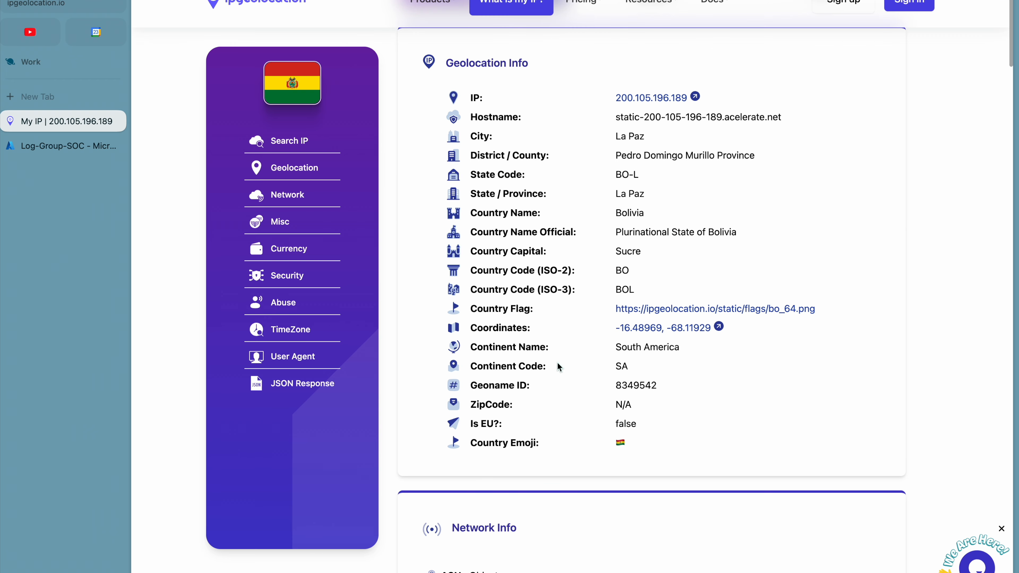
{"action": "scroll", "coordinate": [540, 386], "scroll_direction": "up", "scroll_amount": 3}
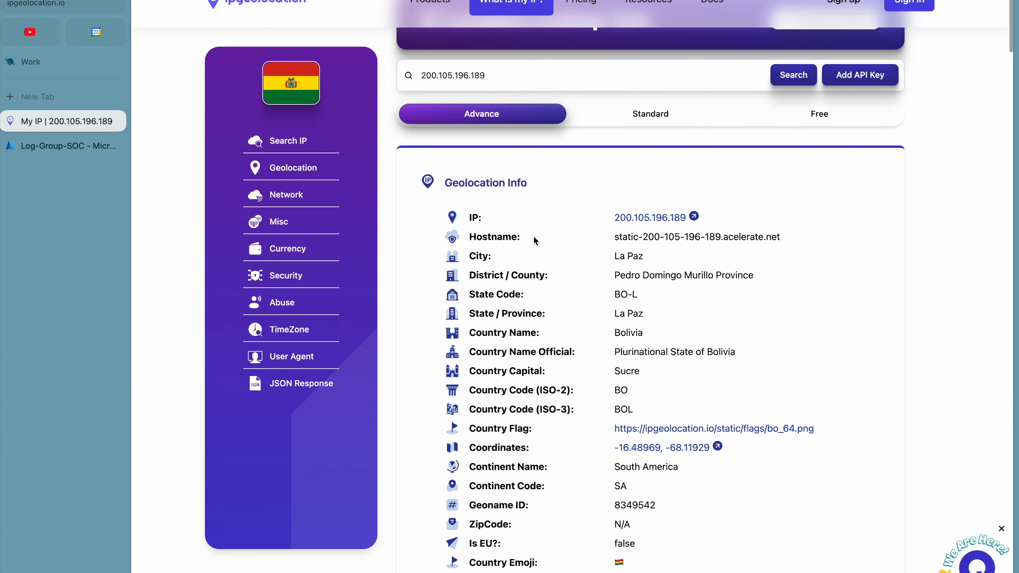
Step: Review the 4625 results listing 200.105.196.189, 181.115.190.30 and 190.181.26.29
{"action": "left_click", "coordinate": [77, 146]}
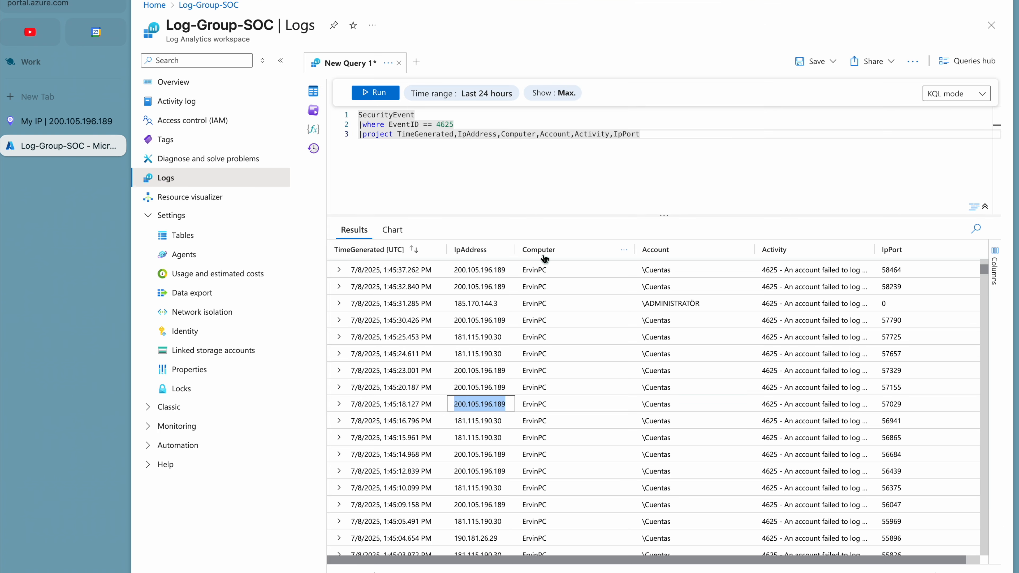
{"action": "scroll", "coordinate": [499, 394], "scroll_direction": "up", "scroll_amount": 12}
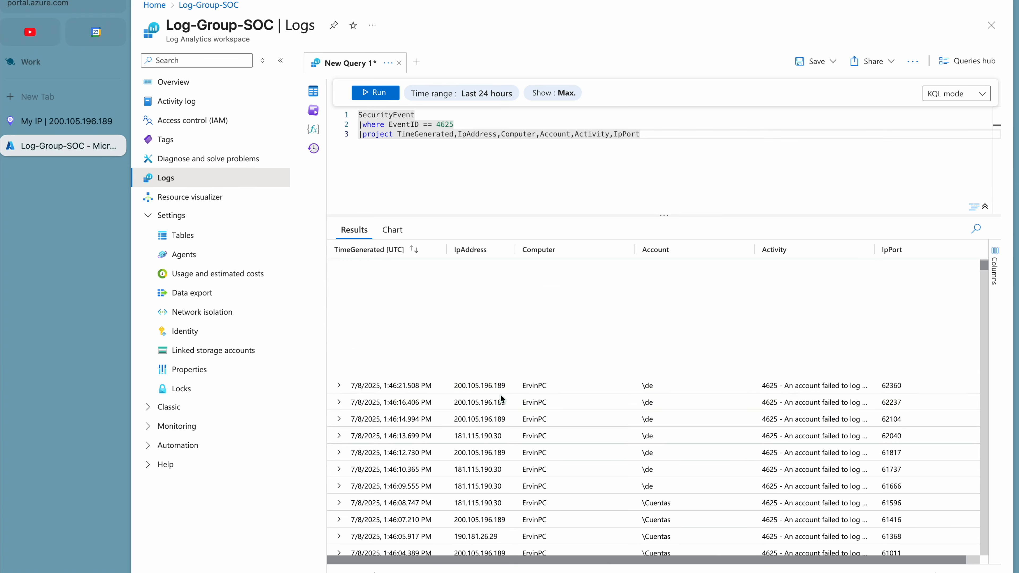
{"action": "left_click", "coordinate": [462, 134]}
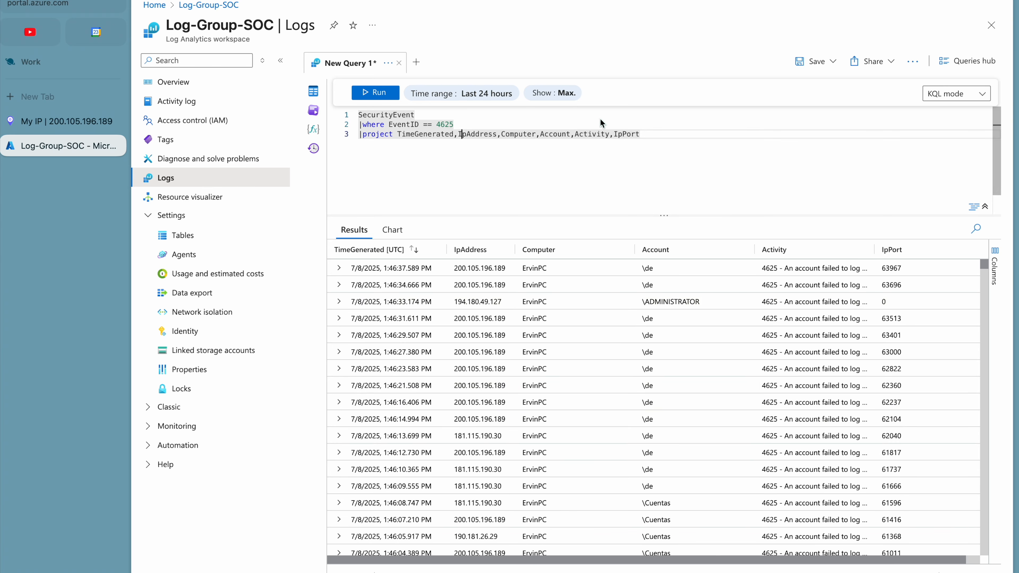
{"action": "scroll", "coordinate": [620, 401], "scroll_direction": "down", "scroll_amount": 20}
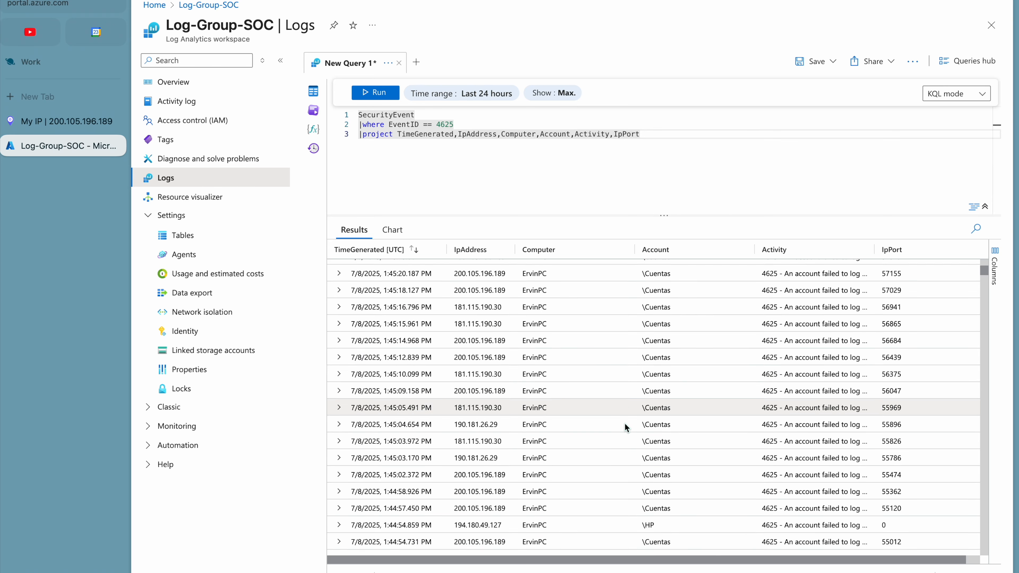
{"action": "scroll", "coordinate": [625, 428], "scroll_direction": "down", "scroll_amount": 10}
{"action": "scroll", "coordinate": [625, 428], "scroll_direction": "up", "scroll_amount": 15}
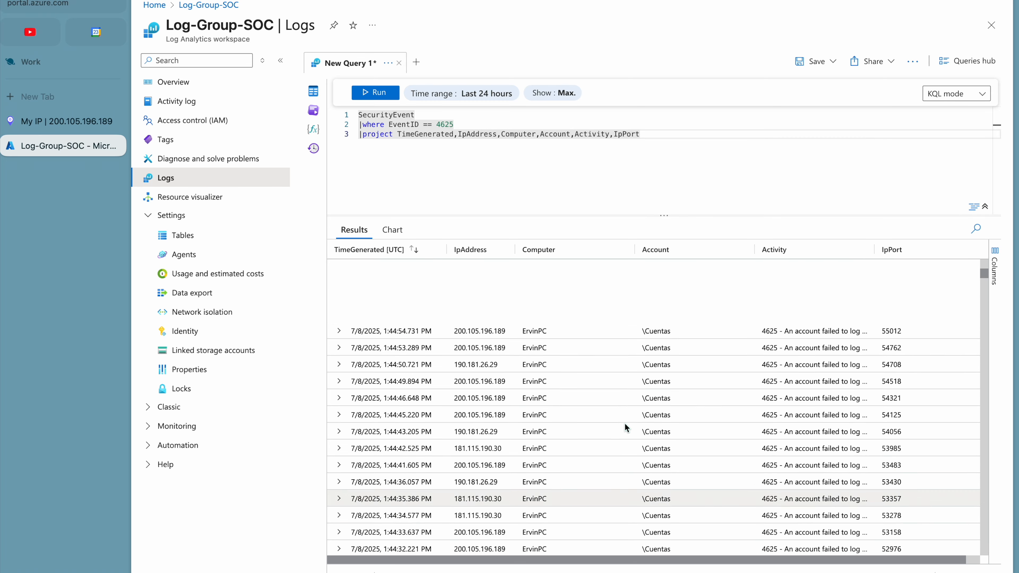